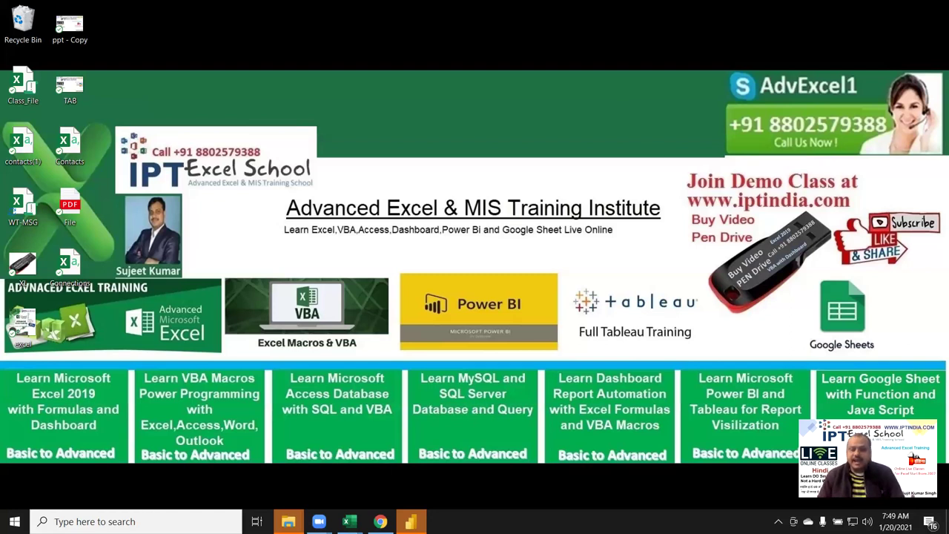
Close the Power BI Desktop start screen and check the Data and Report views of the blank report
click(410, 521)
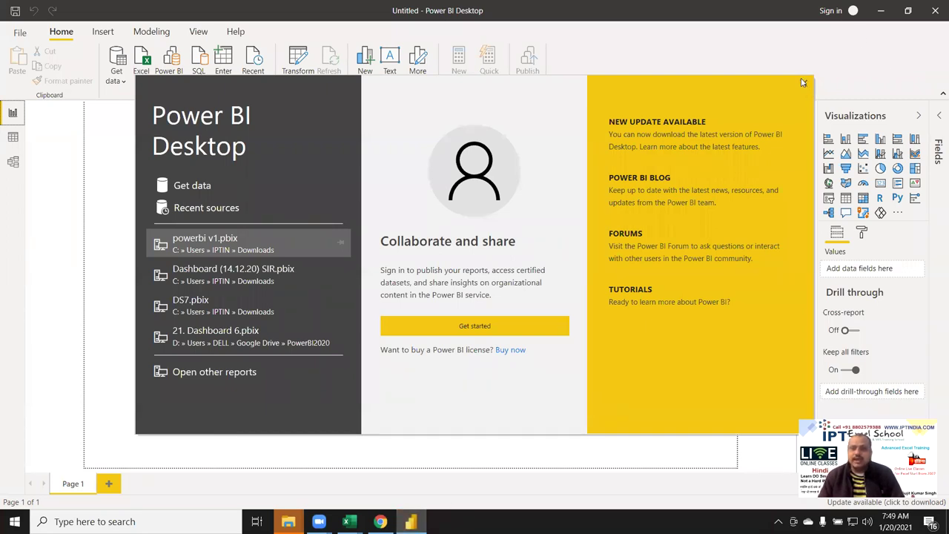
click(802, 83)
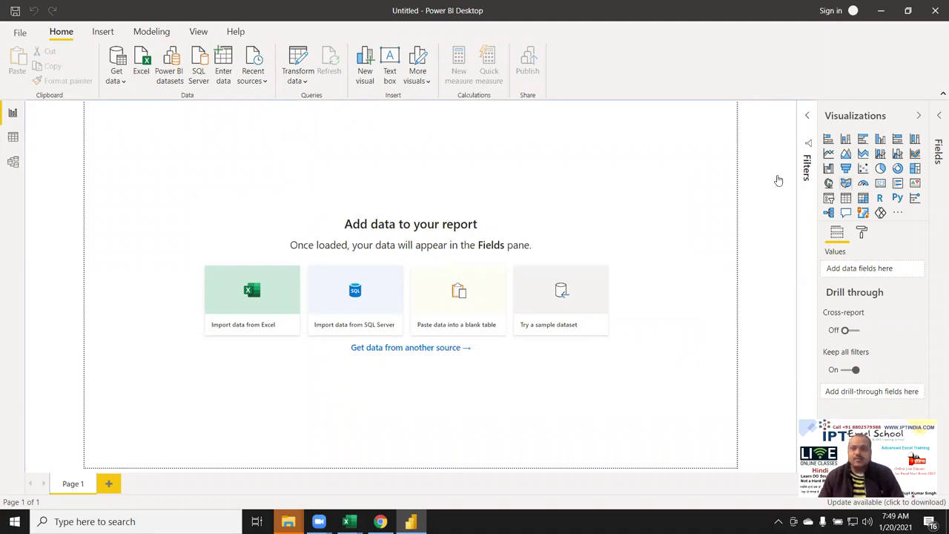
click(12, 137)
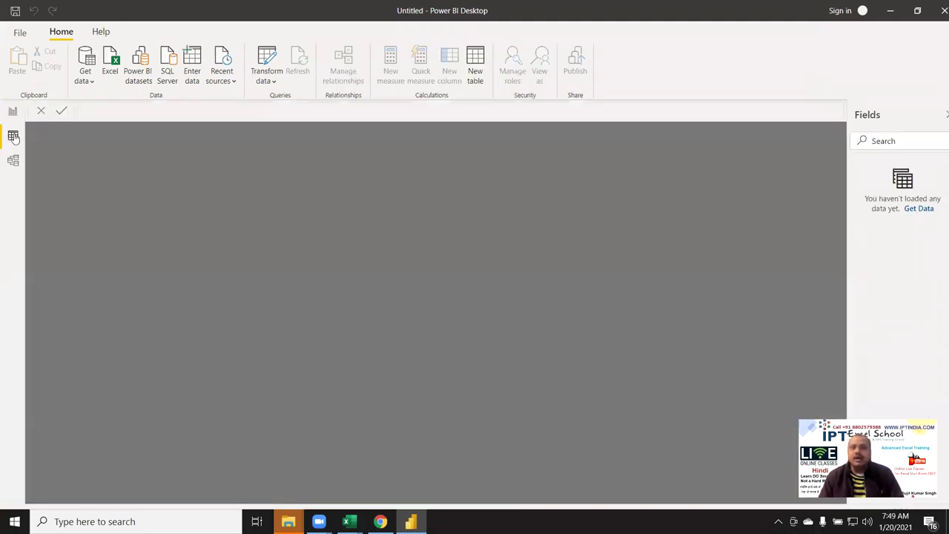
click(14, 112)
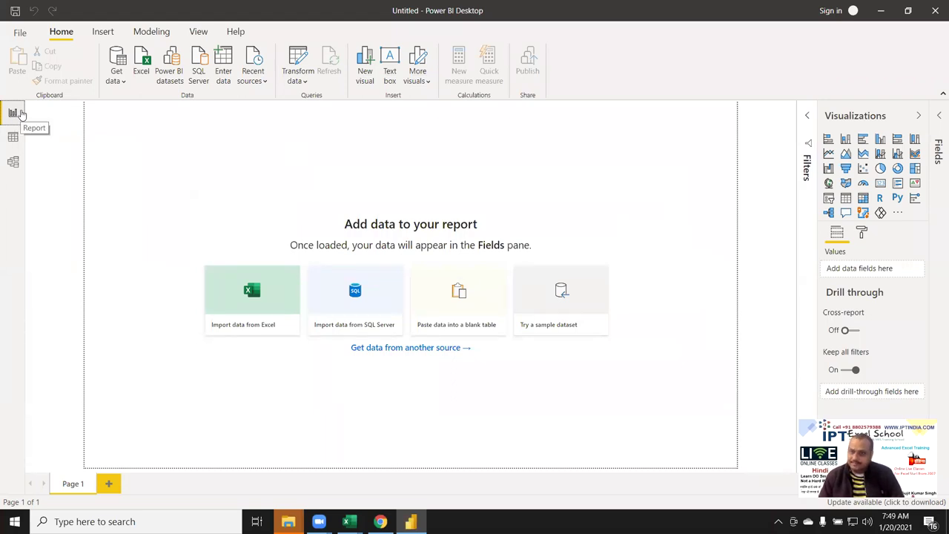
Minimize Power BI, refresh the Windows desktop, and bring Chrome with WhatsApp Web forward
click(881, 10)
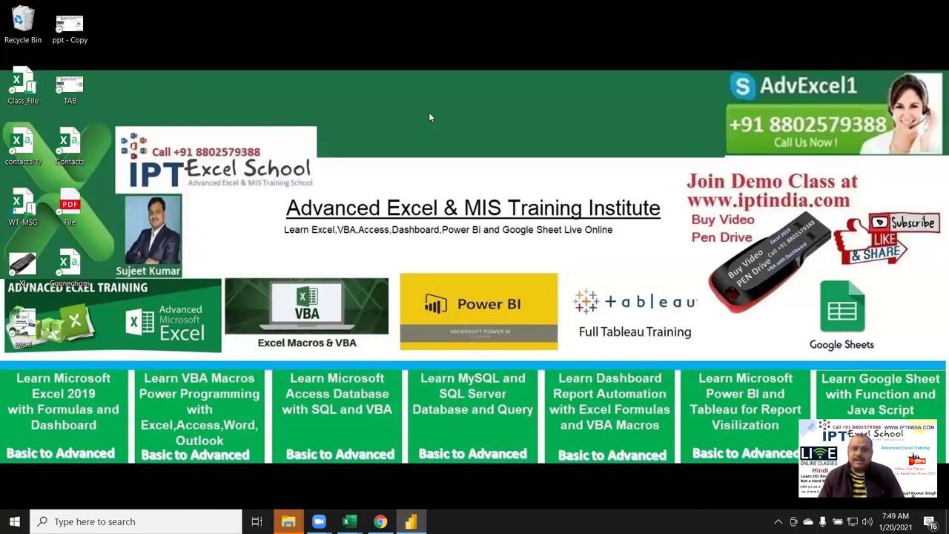
right_click(409, 112)
click(437, 150)
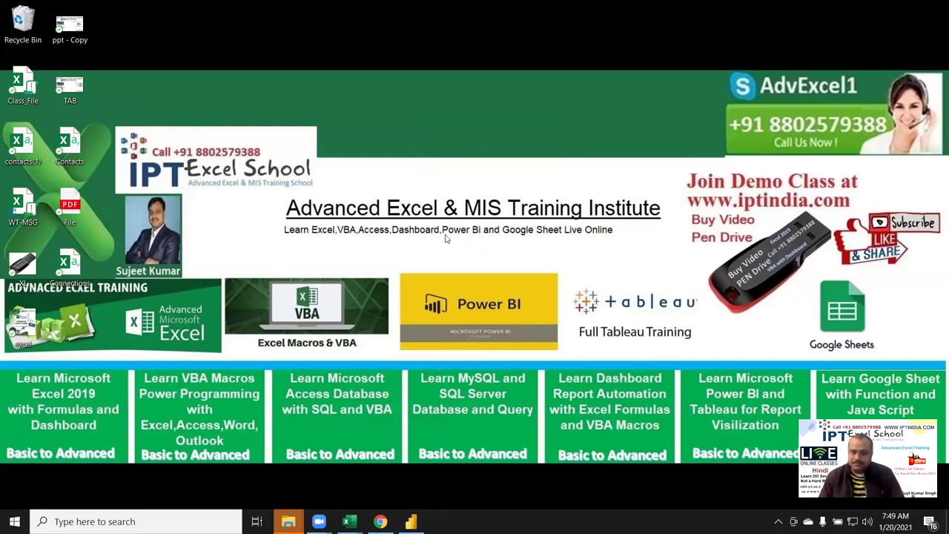
drag(273, 198, 670, 252)
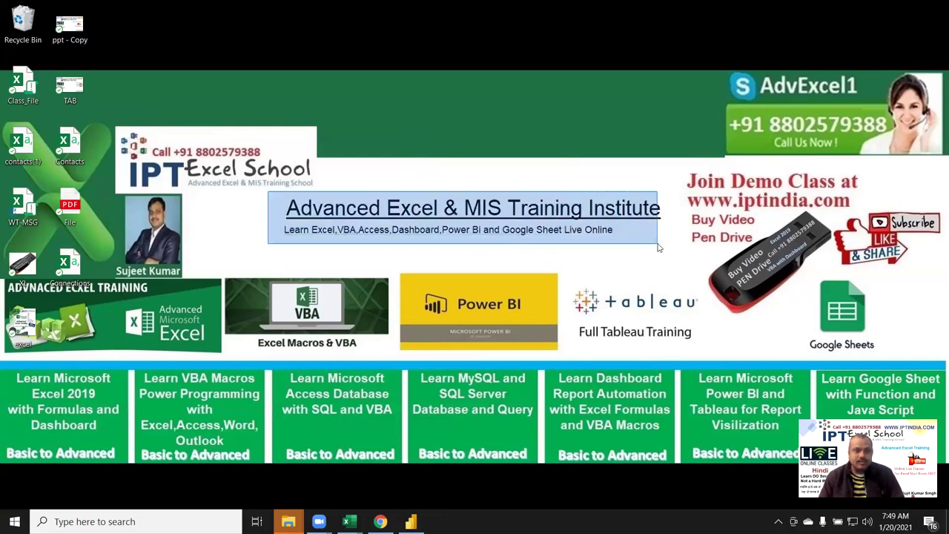
click(380, 521)
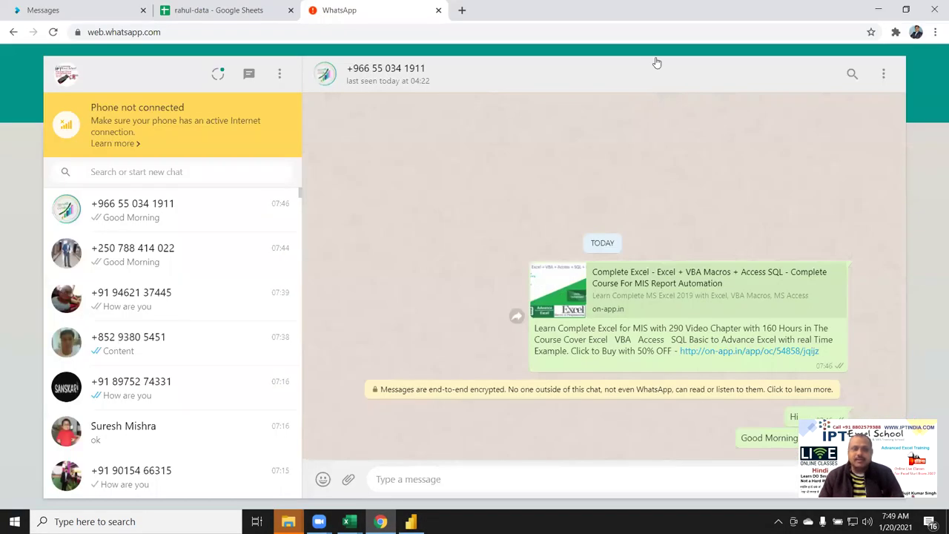
Open play.google.com in a new Chrome tab
click(466, 10)
text(pl)
key(Return)
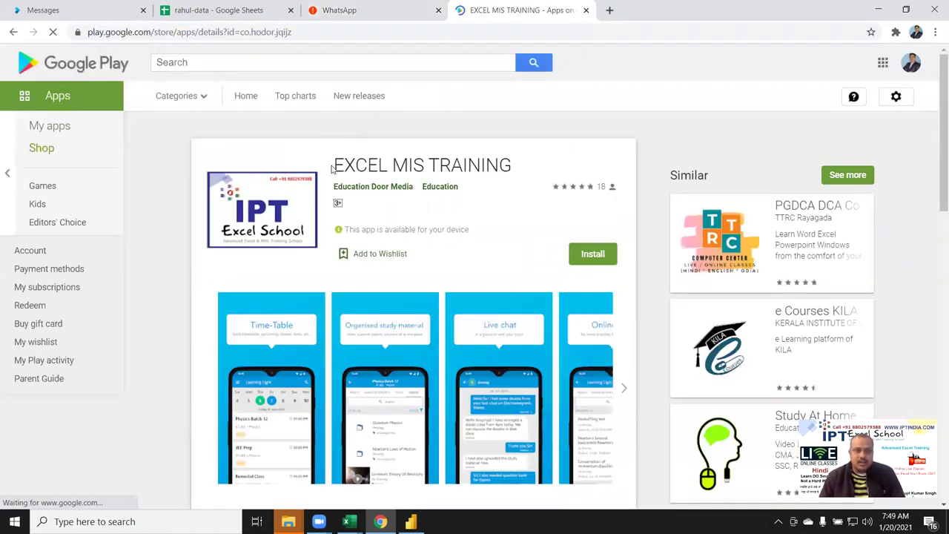
Highlight the EXCEL MIS TRAINING app title and details, then return to the Classplus messages tab
mouse_move(334, 165)
mouse_down()
mouse_move(507, 173)
mouse_move(494, 184)
mouse_up()
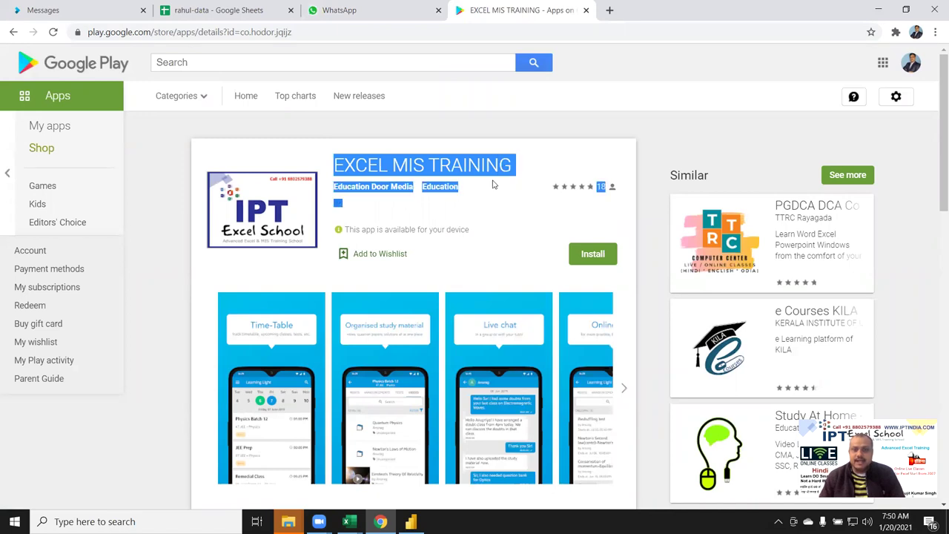
click(223, 232)
drag(222, 232, 322, 271)
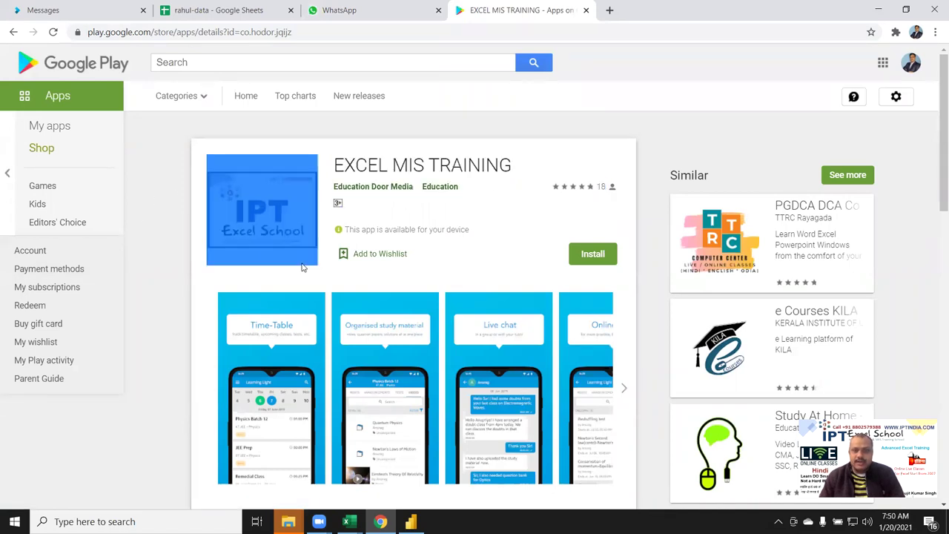
scroll(50, 174, down, 3)
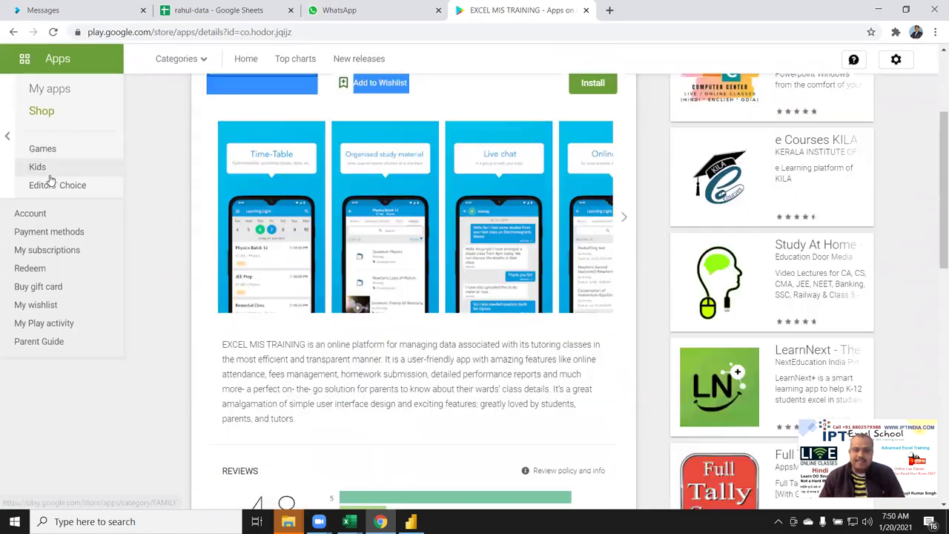
scroll(49, 180, up, 4)
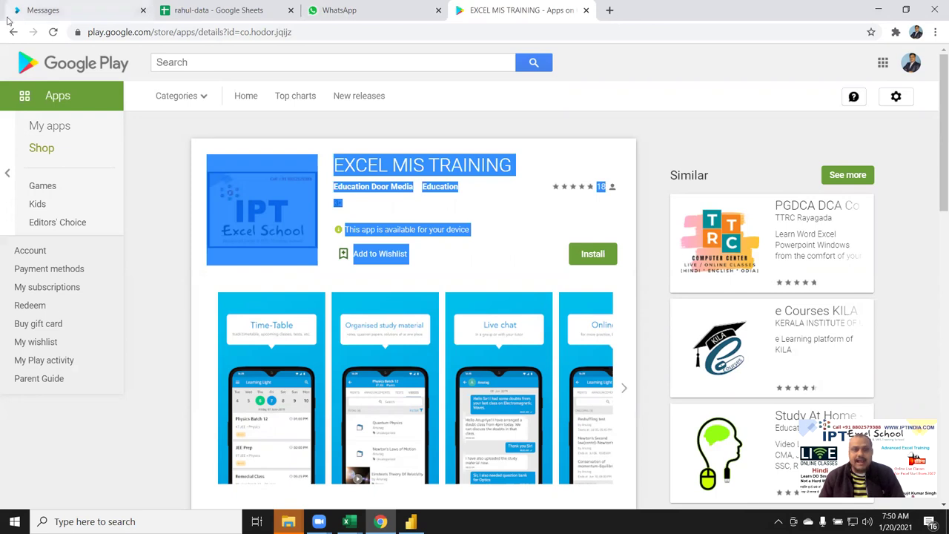
click(40, 15)
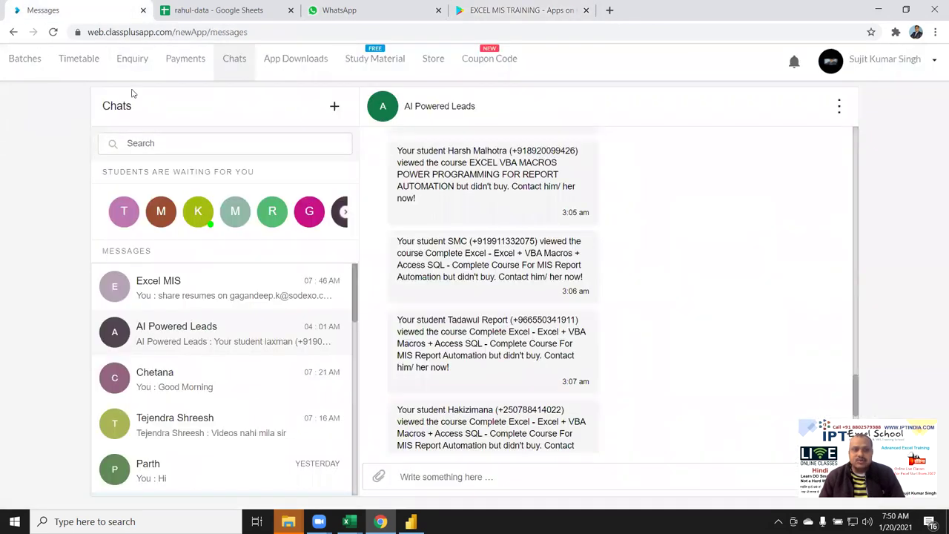
click(370, 67)
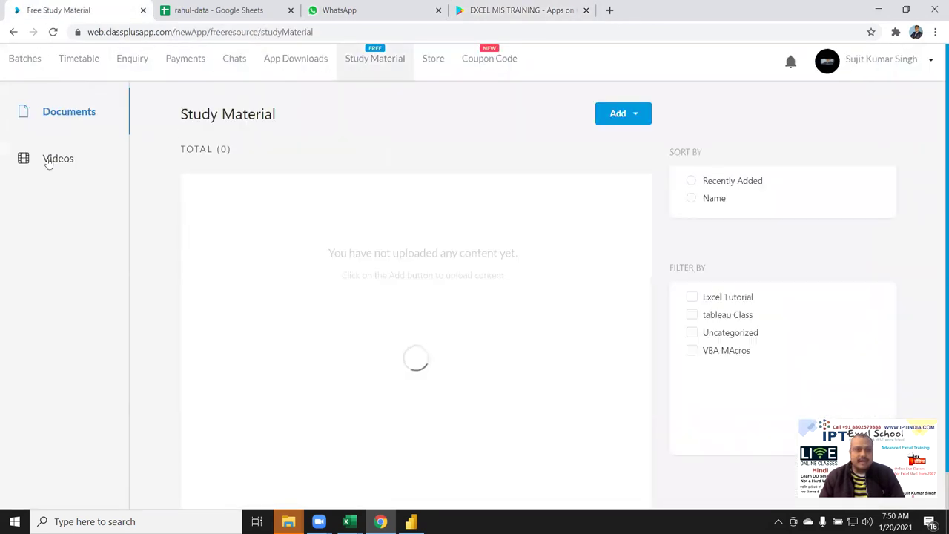
click(50, 167)
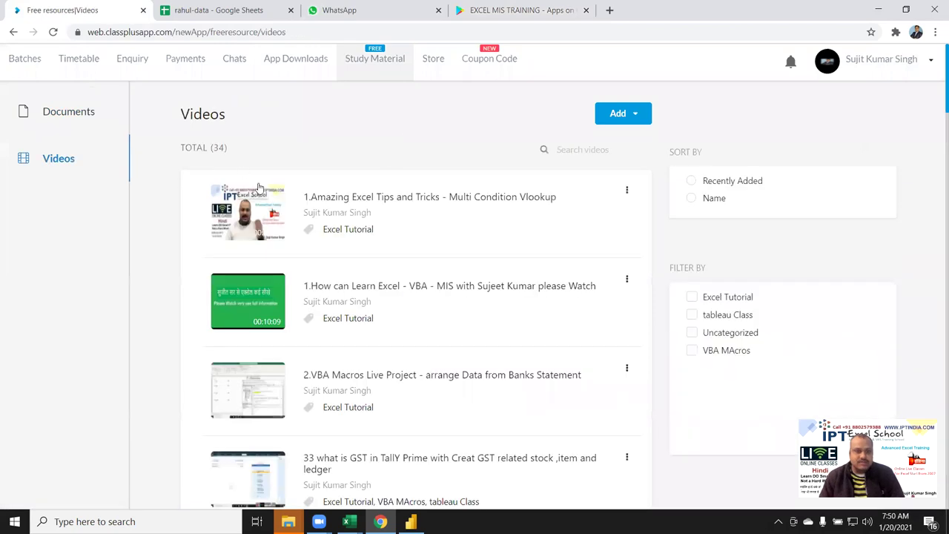
scroll(259, 187, down, 1)
scroll(261, 190, down, 1)
scroll(263, 200, down, 1)
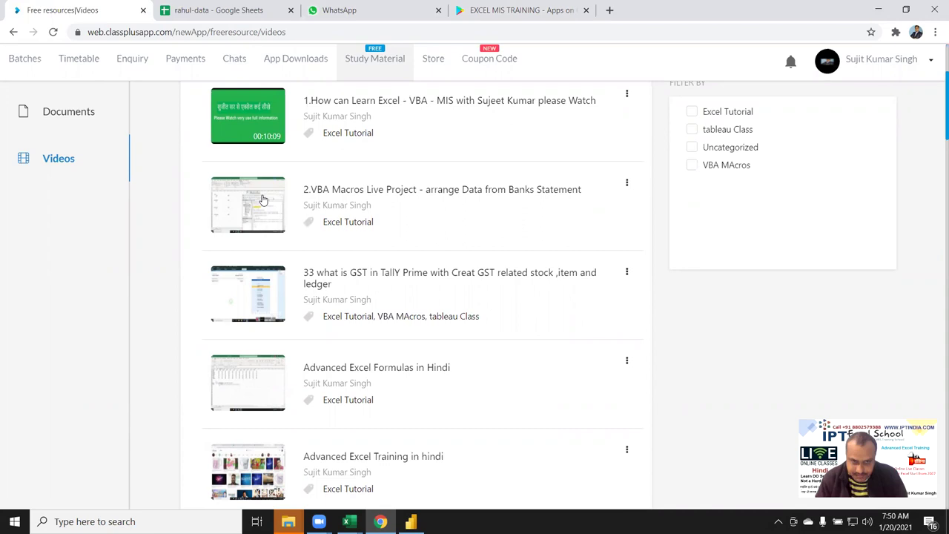
scroll(324, 295, down, 2)
scroll(326, 294, down, 3)
scroll(328, 291, down, 2)
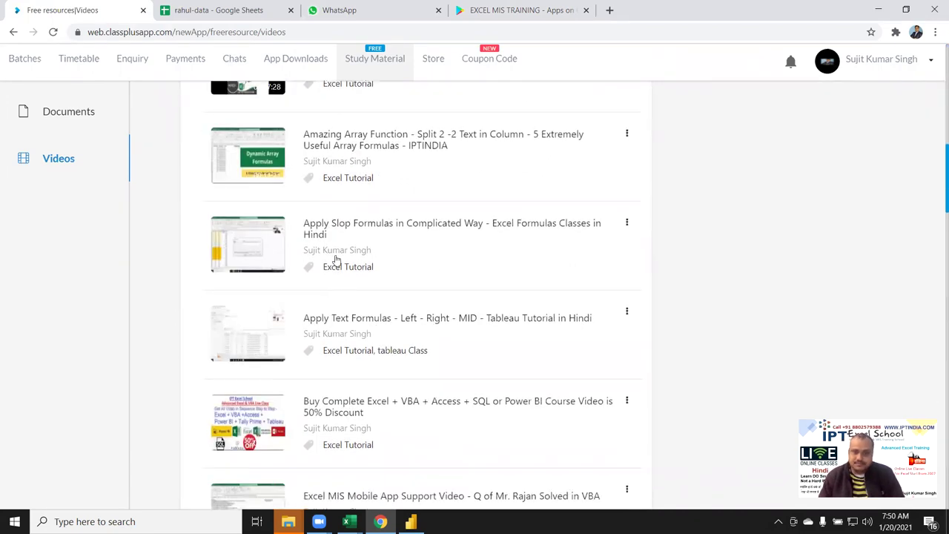
scroll(335, 259, down, 3)
scroll(336, 258, down, 3)
scroll(336, 252, up, 3)
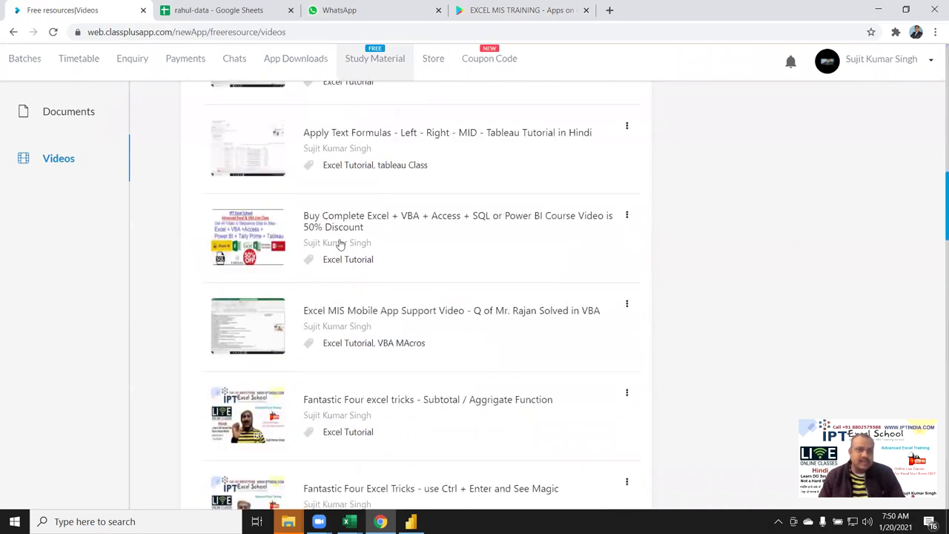
scroll(339, 245, up, 3)
click(241, 60)
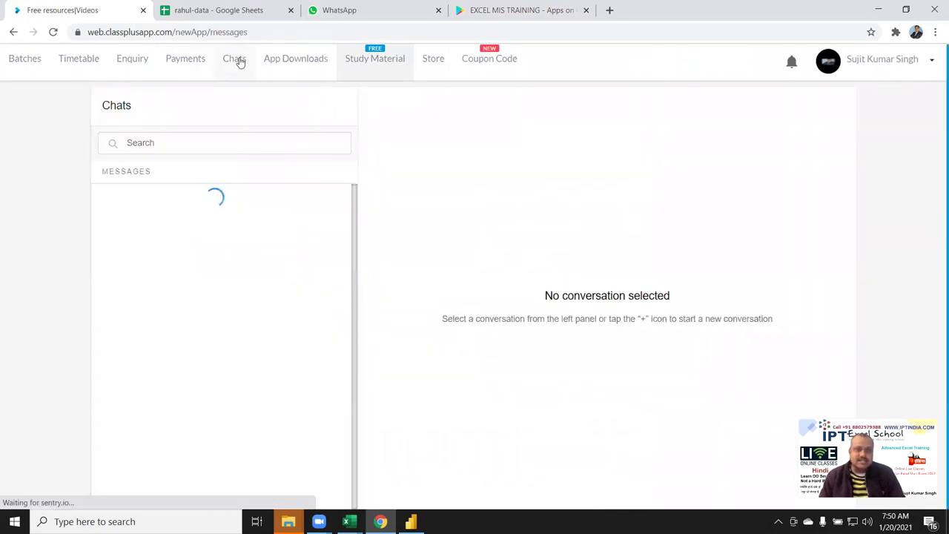
click(195, 348)
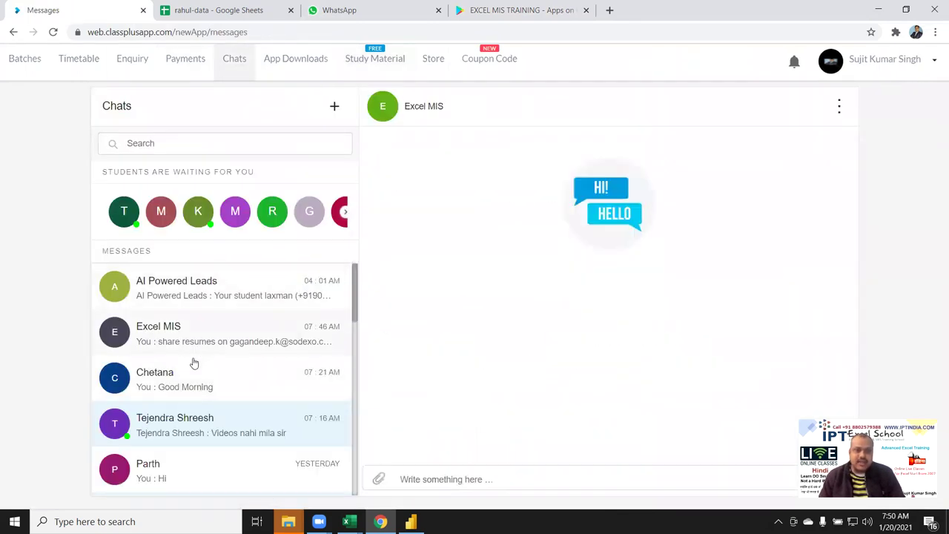
click(187, 428)
scroll(197, 419, down, 5)
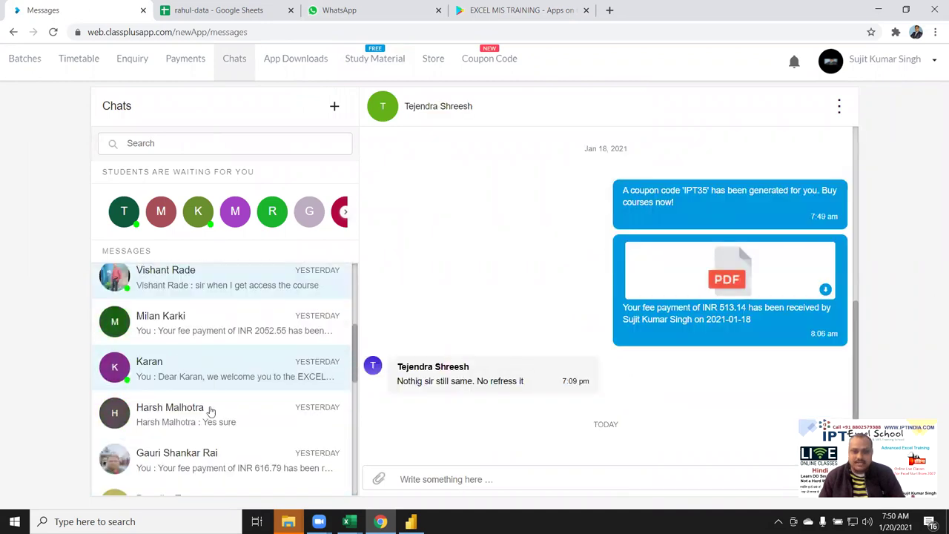
click(206, 326)
click(198, 374)
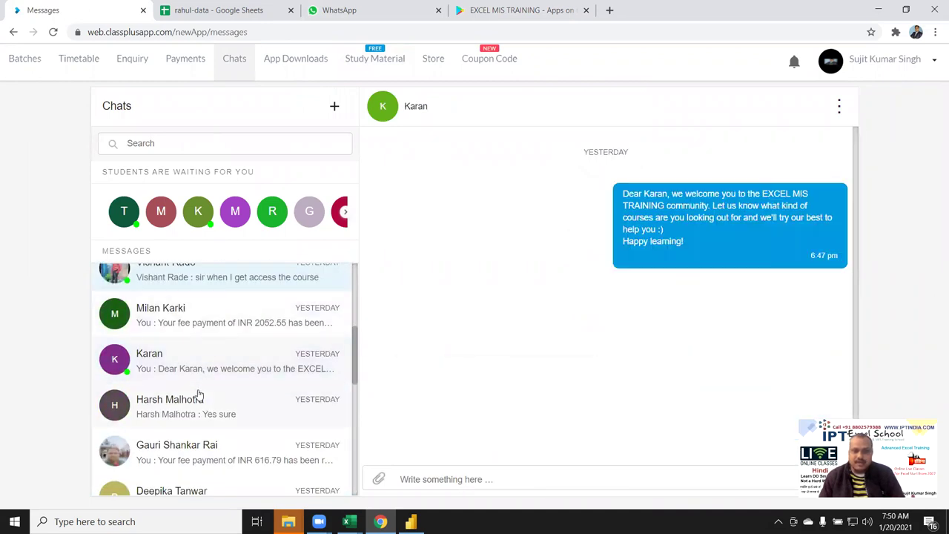
click(198, 406)
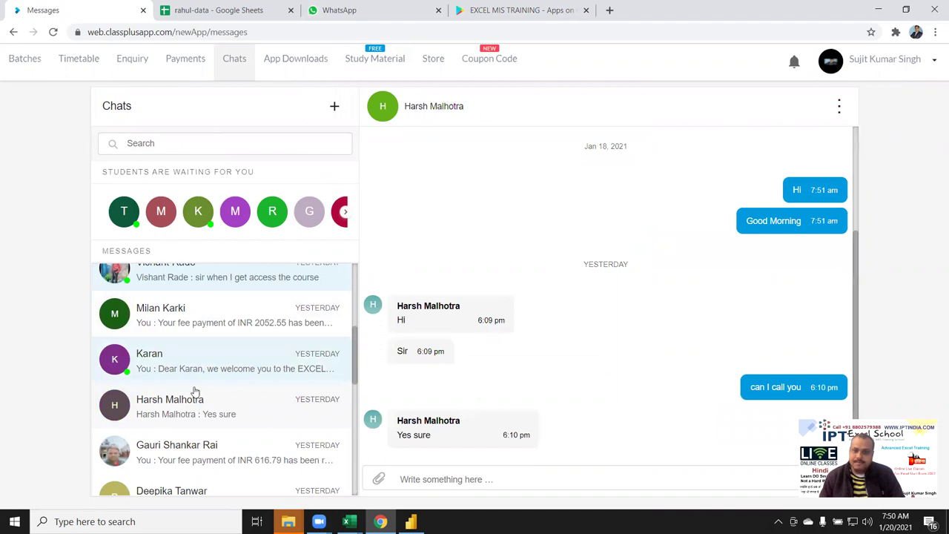
scroll(532, 357, up, 2)
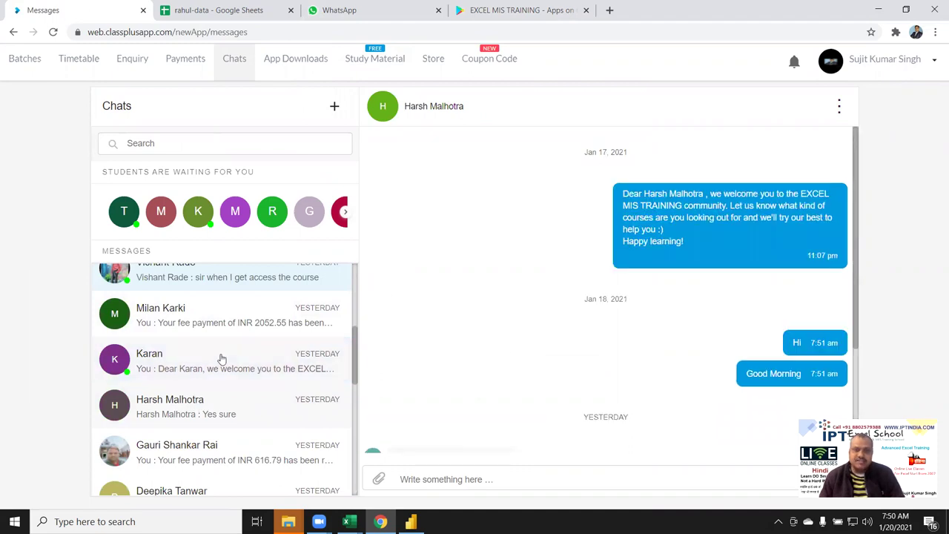
scroll(220, 361, up, 2)
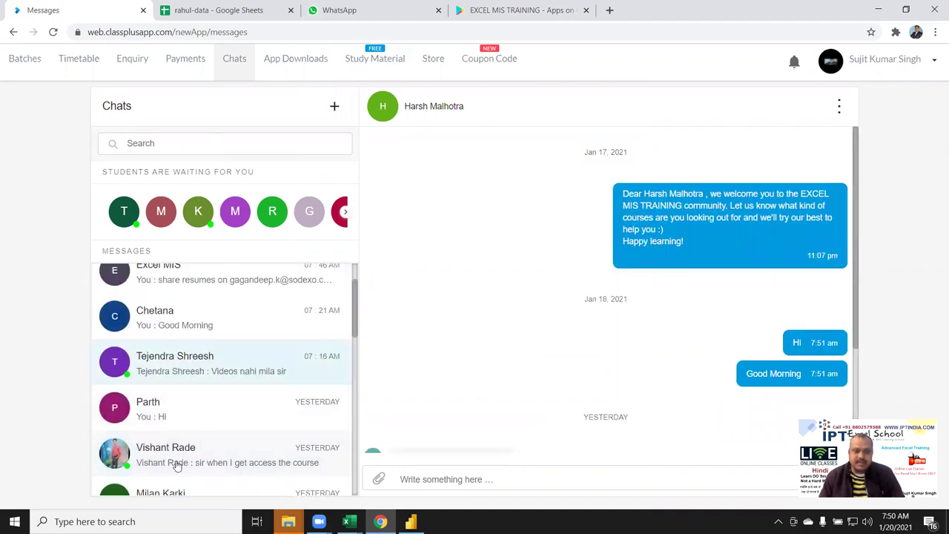
click(176, 463)
scroll(213, 359, up, 2)
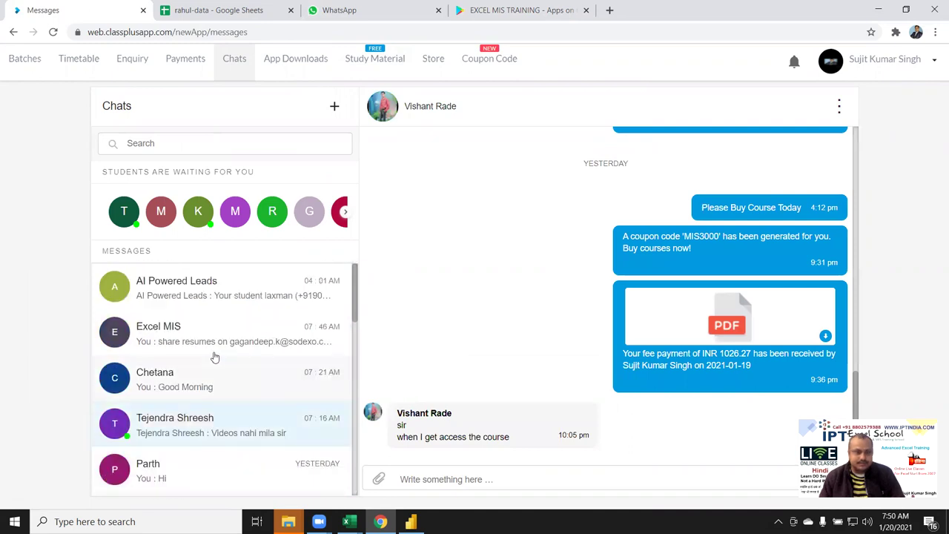
click(162, 339)
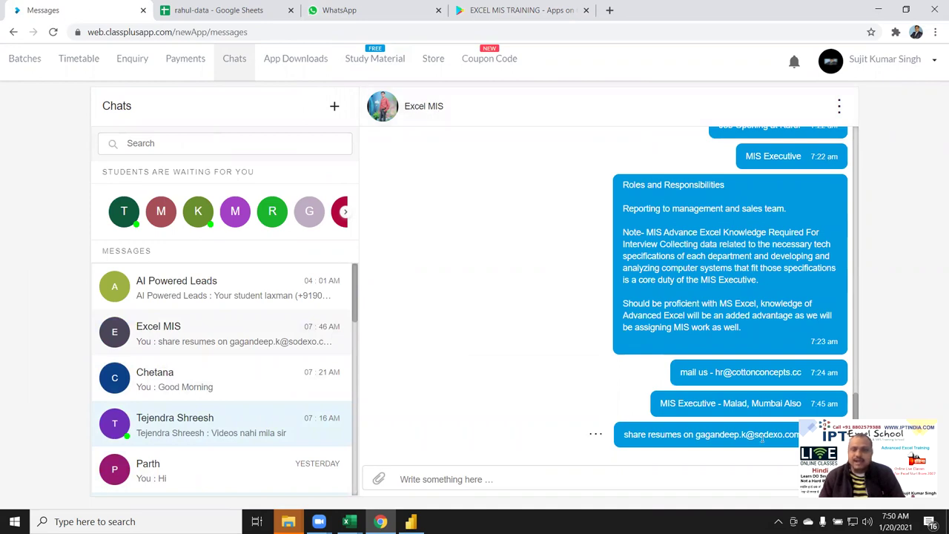
scroll(587, 359, up, 3)
scroll(587, 364, down, 2)
scroll(587, 364, down, 1)
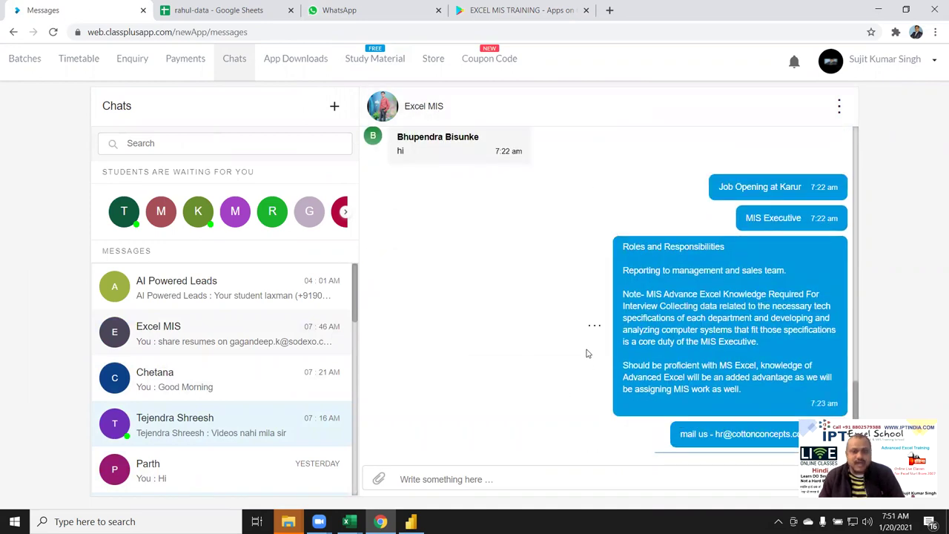
scroll(587, 358, down, 2)
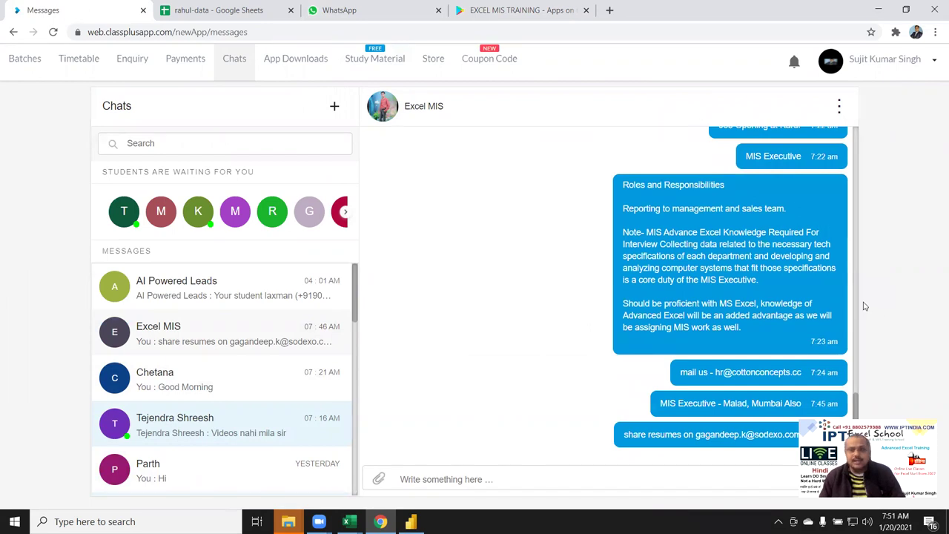
scroll(839, 289, up, 2)
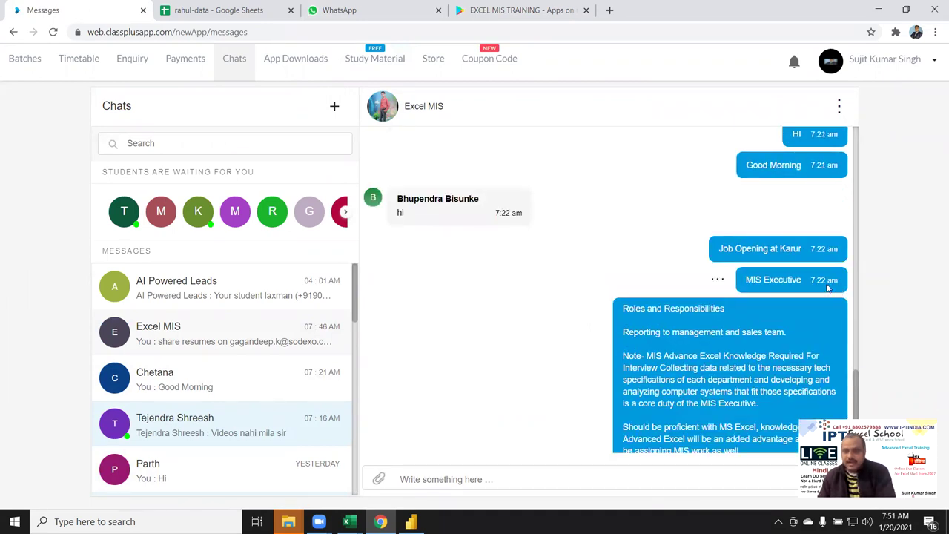
double_click(792, 248)
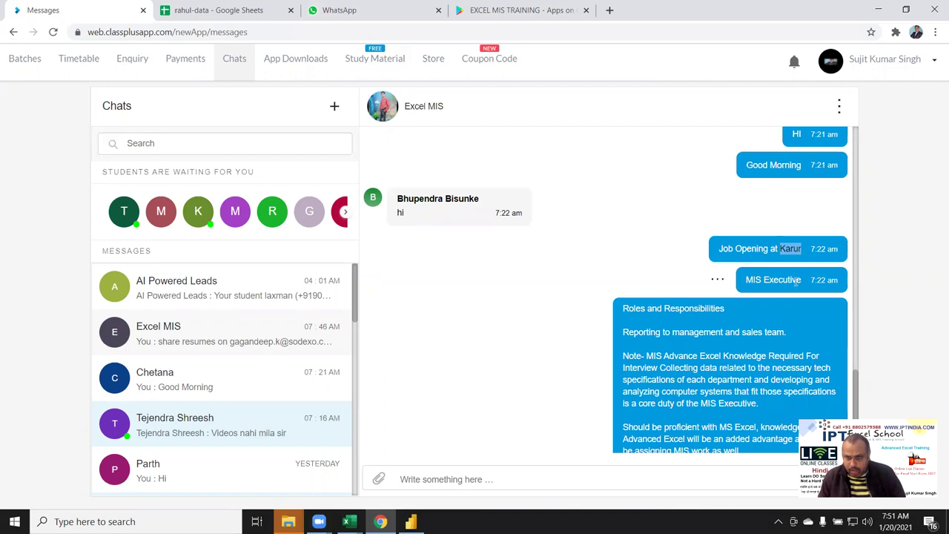
scroll(795, 284, down, 2)
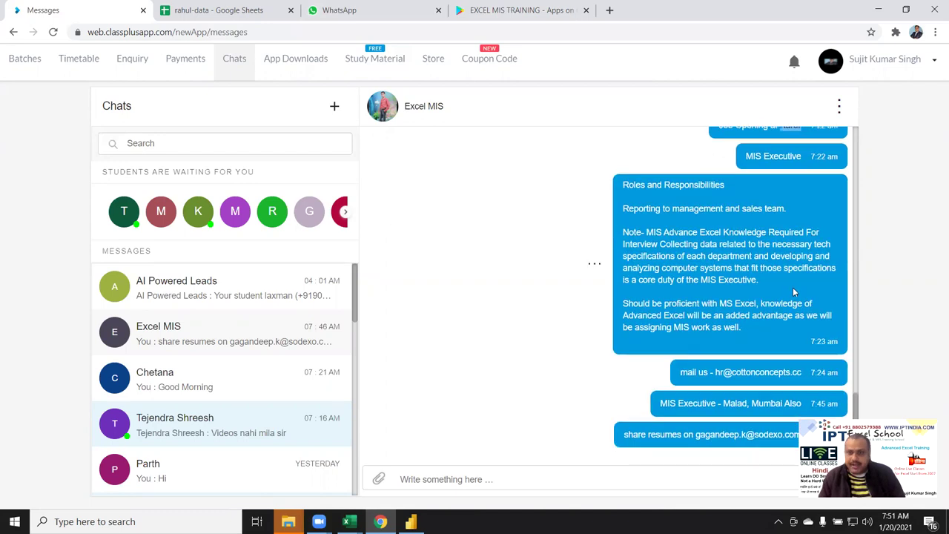
triple_click(764, 400)
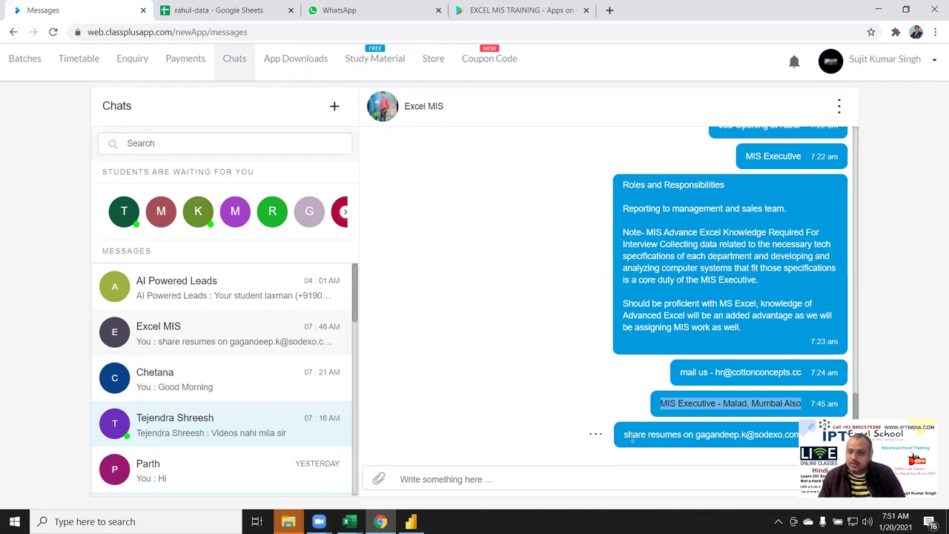
drag(627, 434, 669, 427)
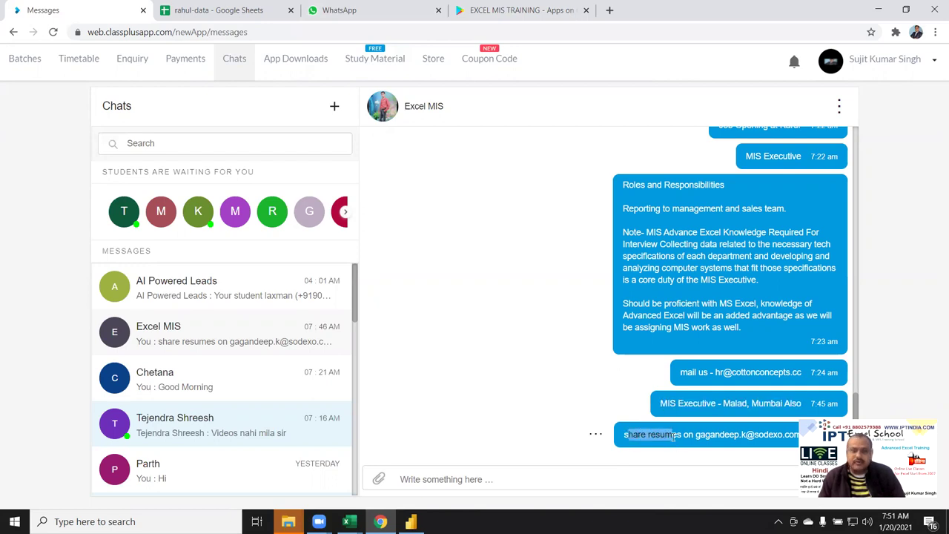
scroll(669, 427, up, 2)
scroll(668, 427, up, 3)
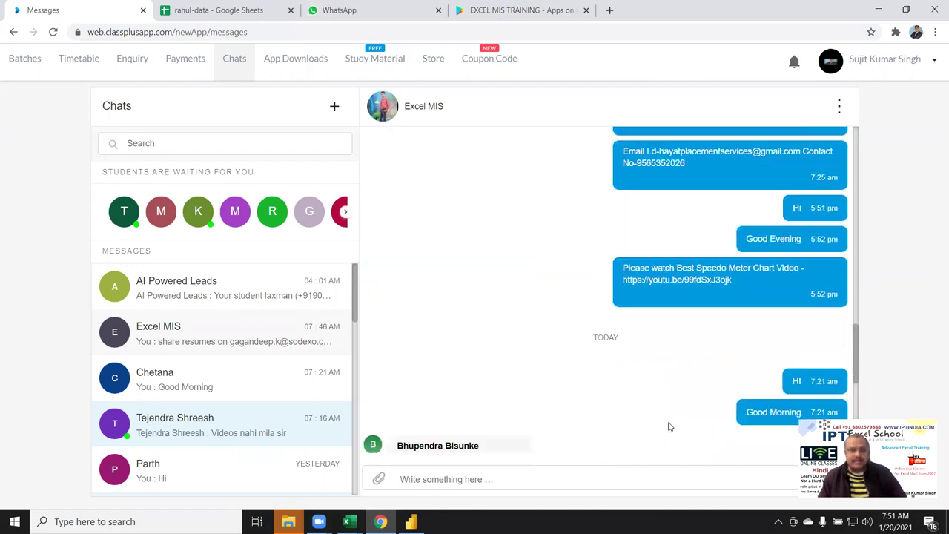
scroll(756, 409, up, 1)
drag(732, 342, 621, 335)
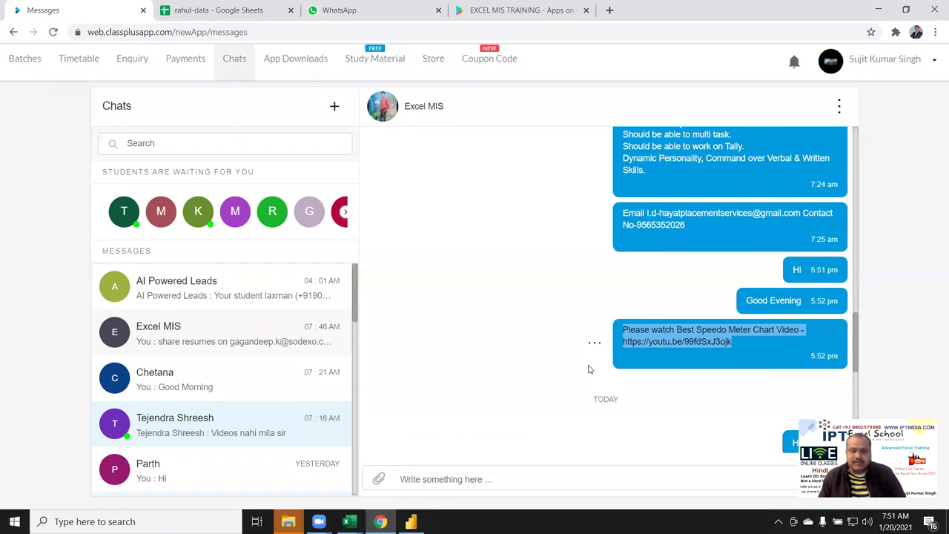
scroll(580, 278, up, 3)
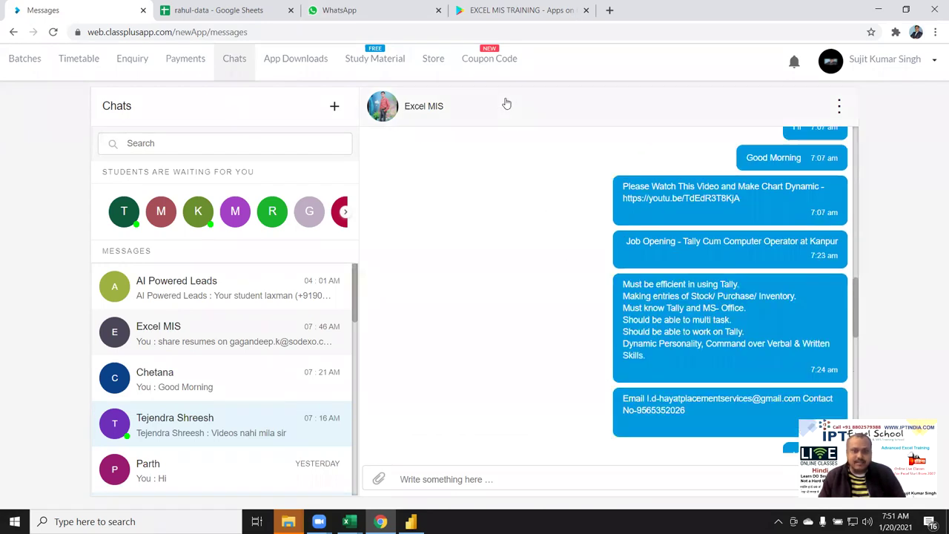
scroll(680, 260, up, 3)
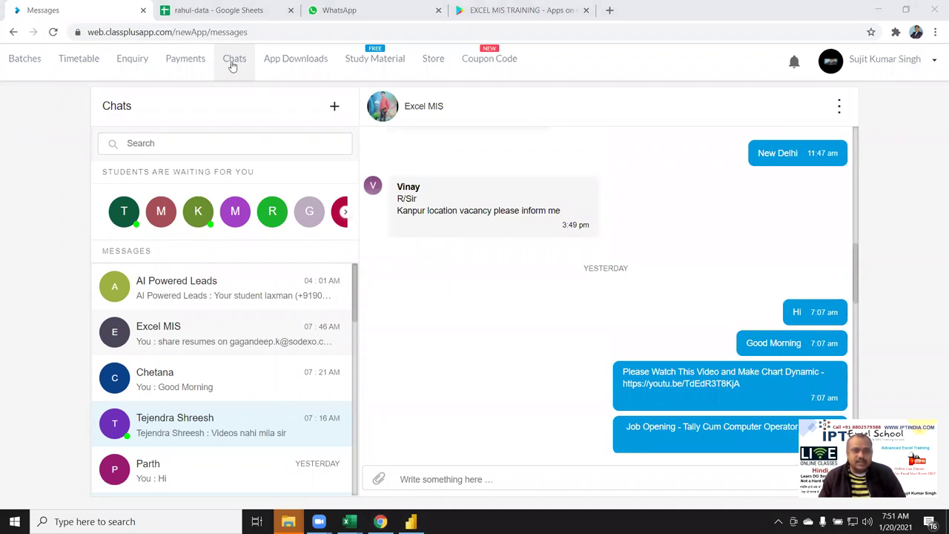
Open the ClassPlus Store and scroll down through the course listings
click(580, 363)
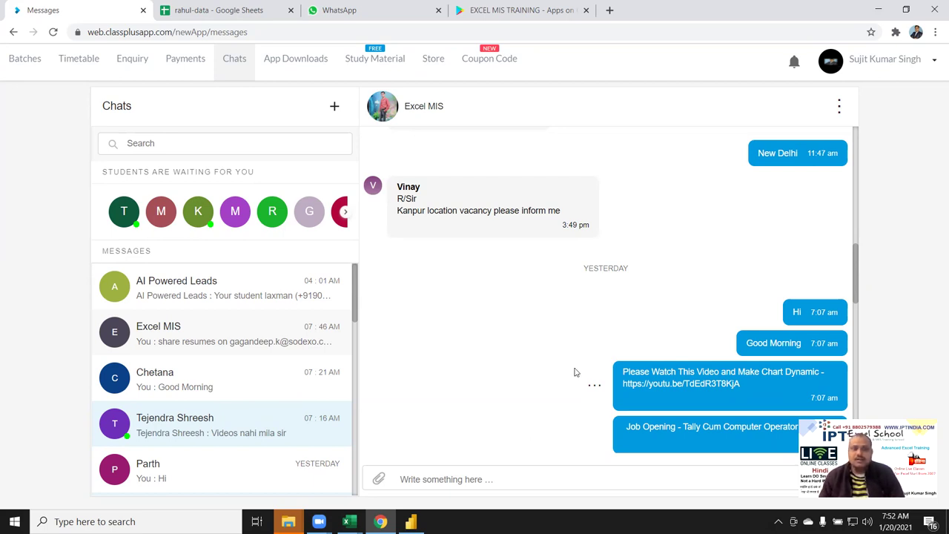
click(430, 62)
scroll(317, 354, down, 3)
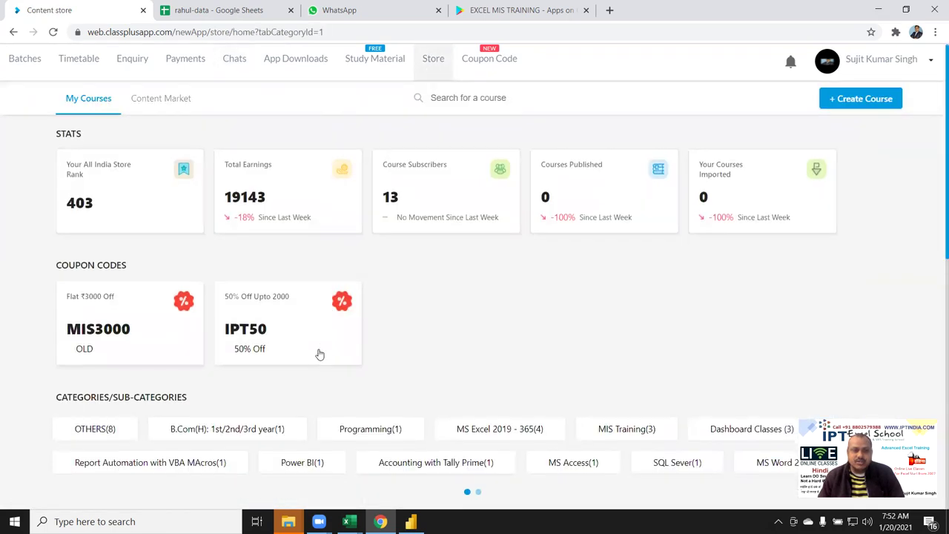
scroll(317, 354, down, 5)
scroll(317, 354, down, 2)
scroll(326, 356, down, 2)
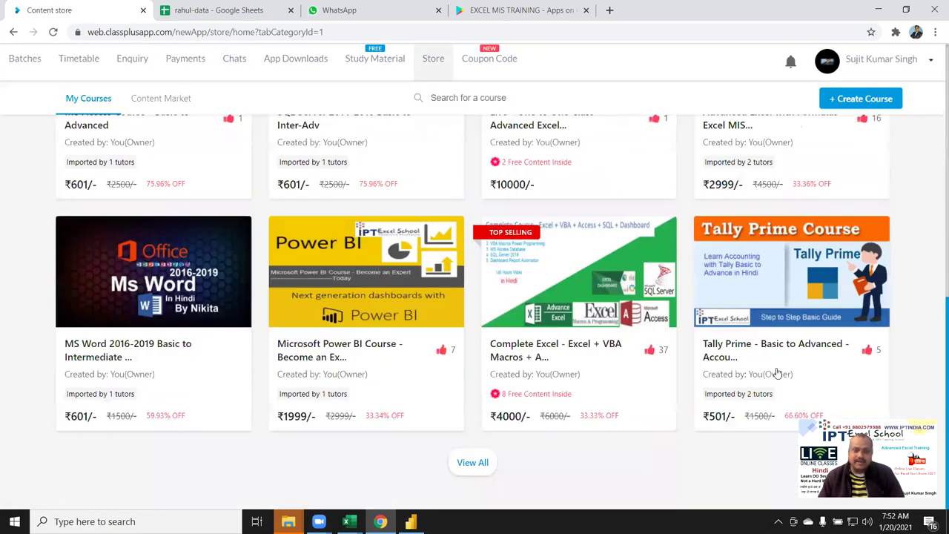
click(390, 291)
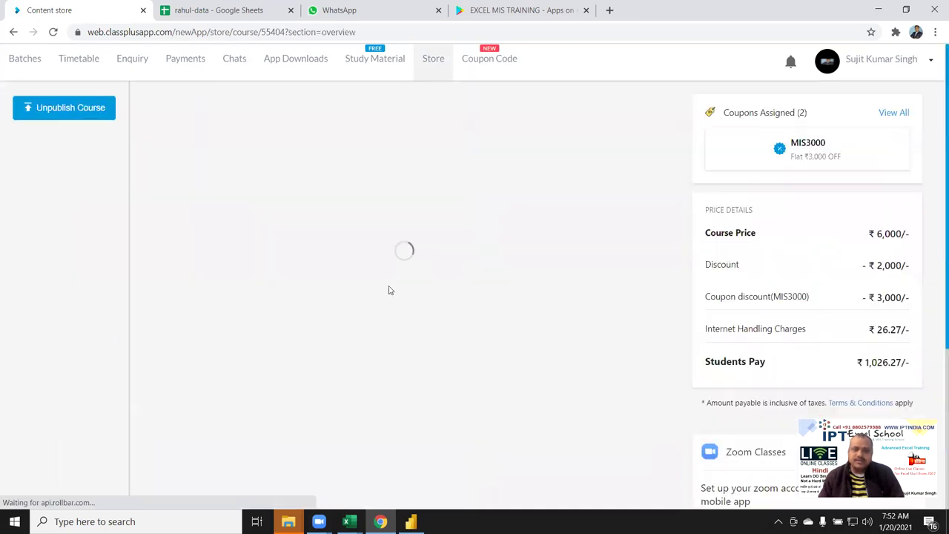
scroll(351, 294, down, 3)
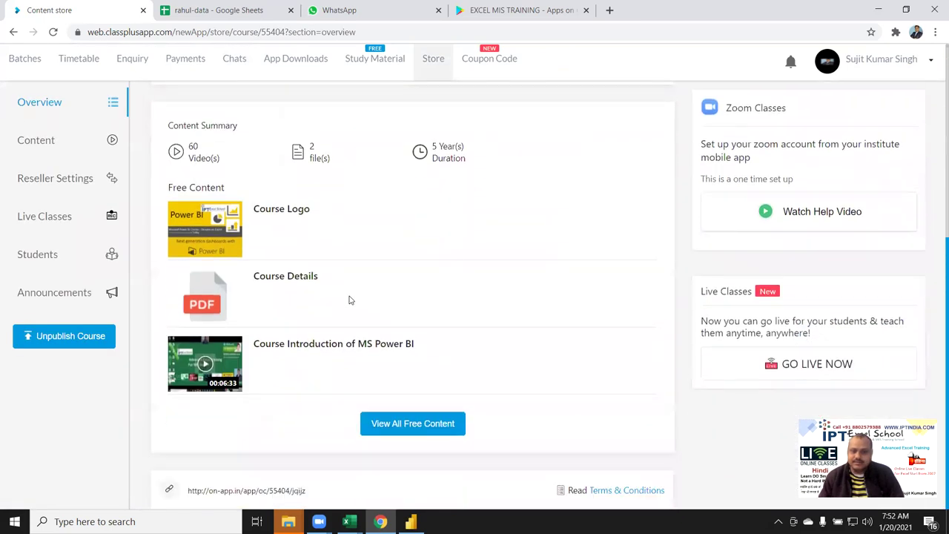
scroll(349, 294, up, 5)
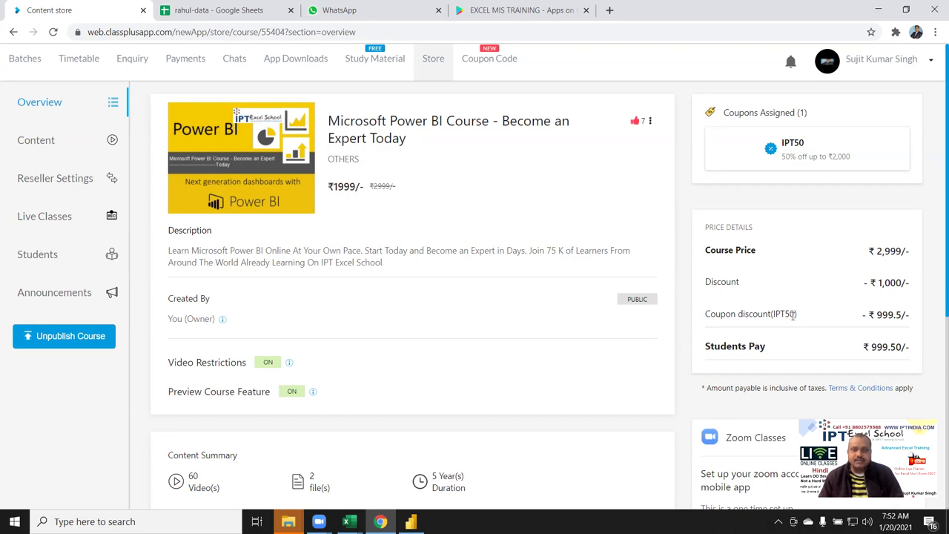
drag(862, 346, 903, 352)
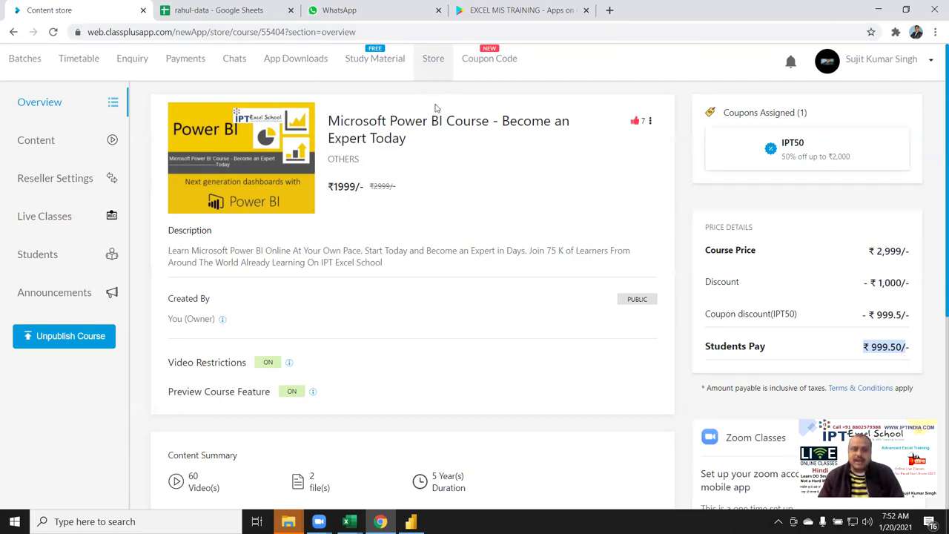
scroll(348, 332, down, 1)
scroll(345, 332, down, 2)
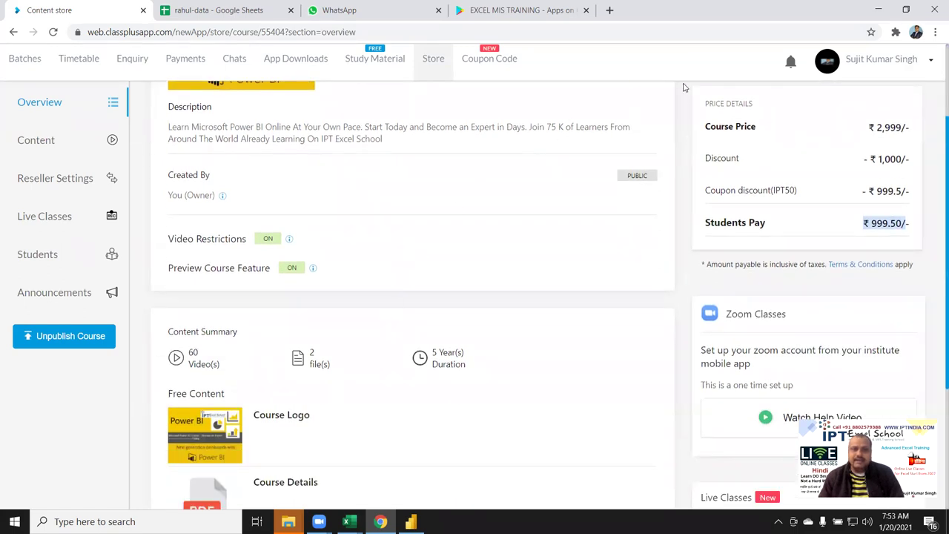
click(498, 224)
scroll(528, 173, up, 2)
scroll(528, 174, up, 1)
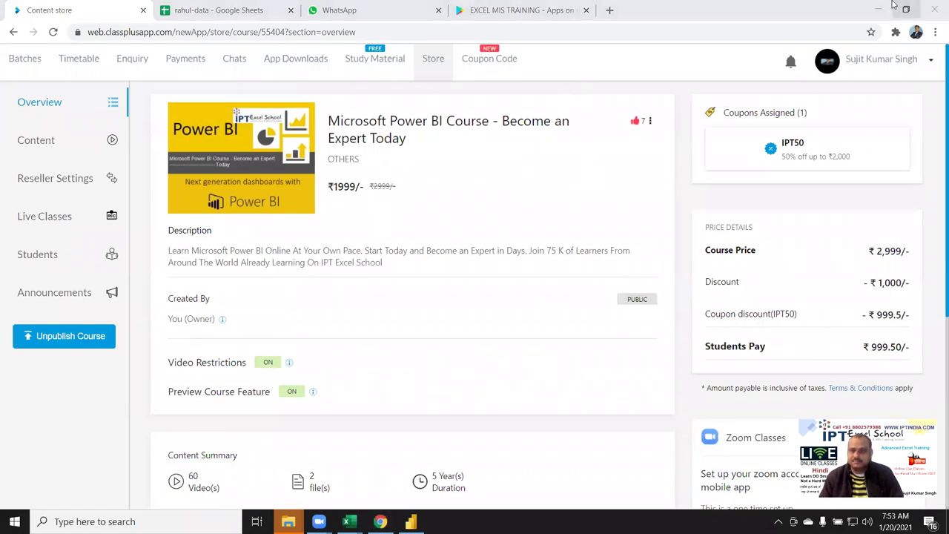
click(878, 10)
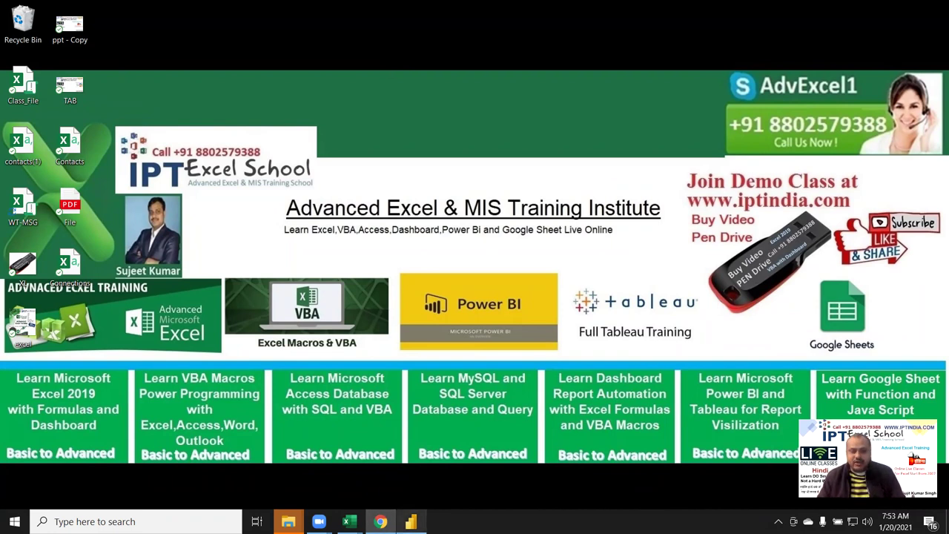
click(411, 521)
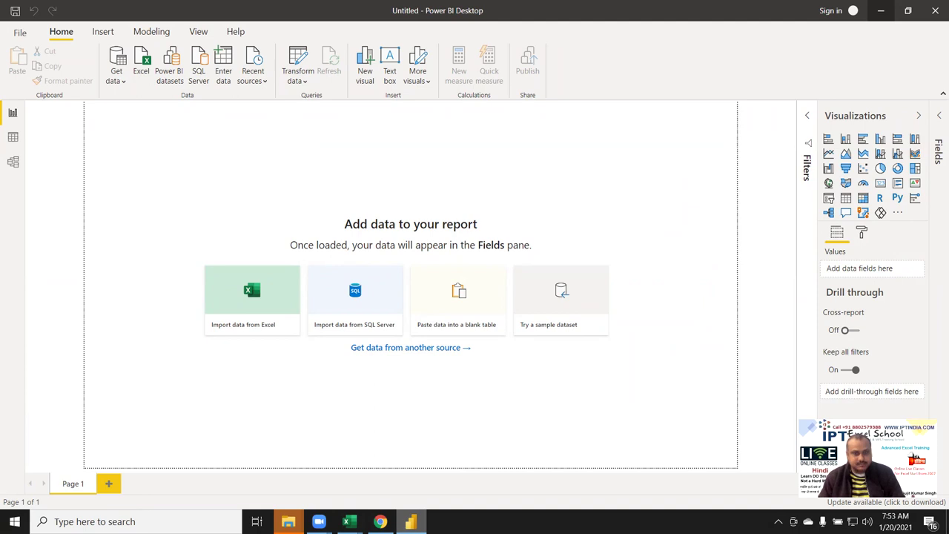
click(410, 521)
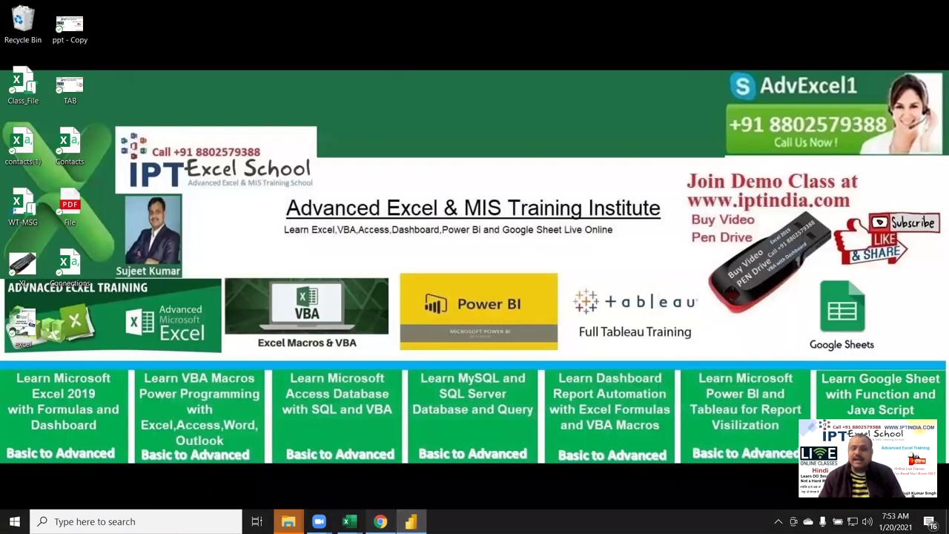
click(380, 521)
mouse_move(411, 521)
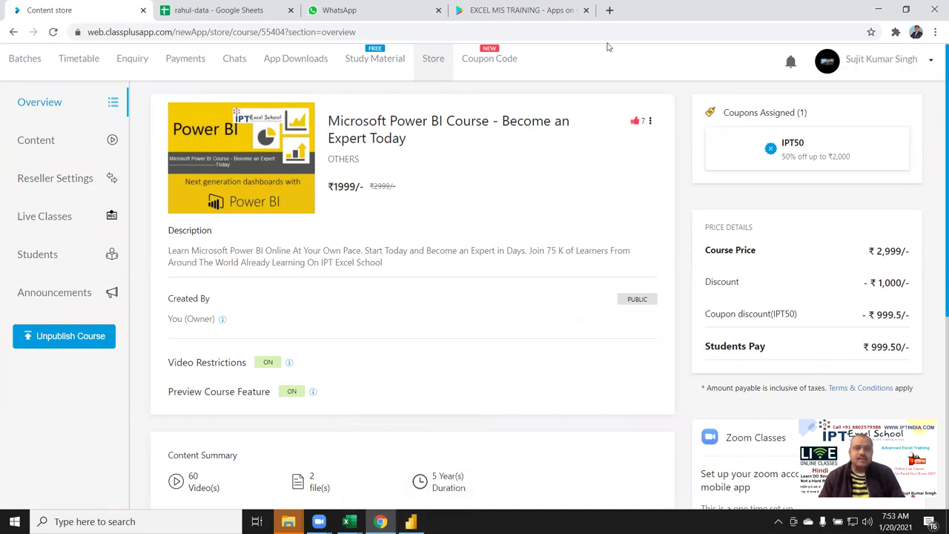
Open Google in a new tab and show image results for 'dashboard'
click(609, 9)
text(g)
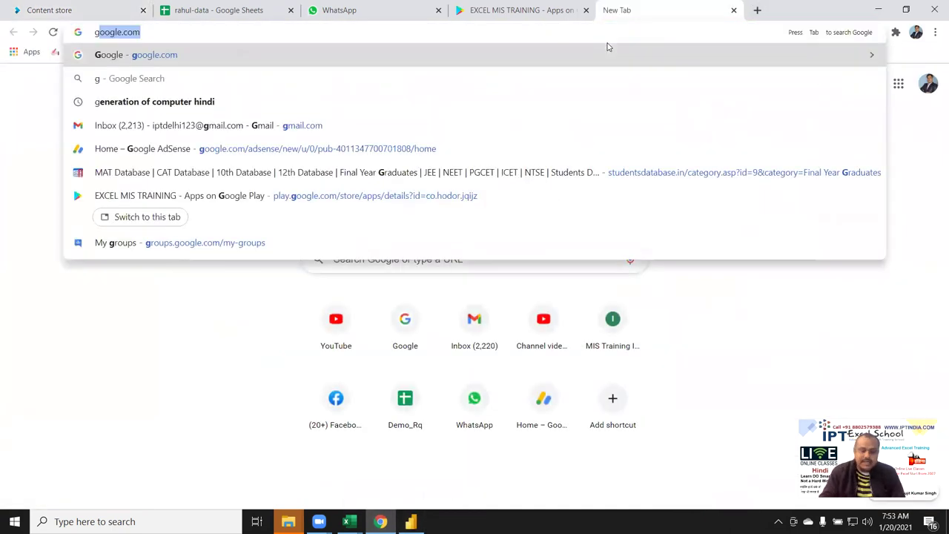
text(o)
key(Return)
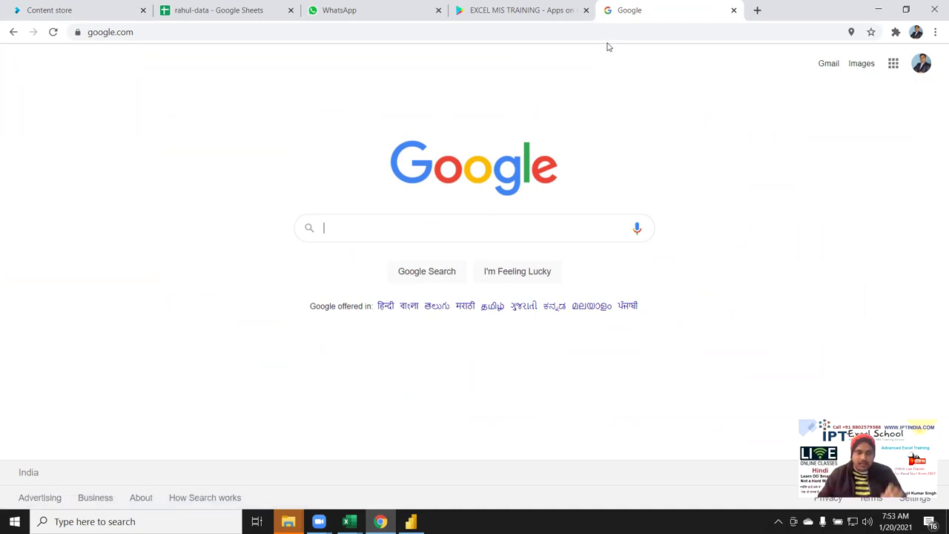
click(345, 229)
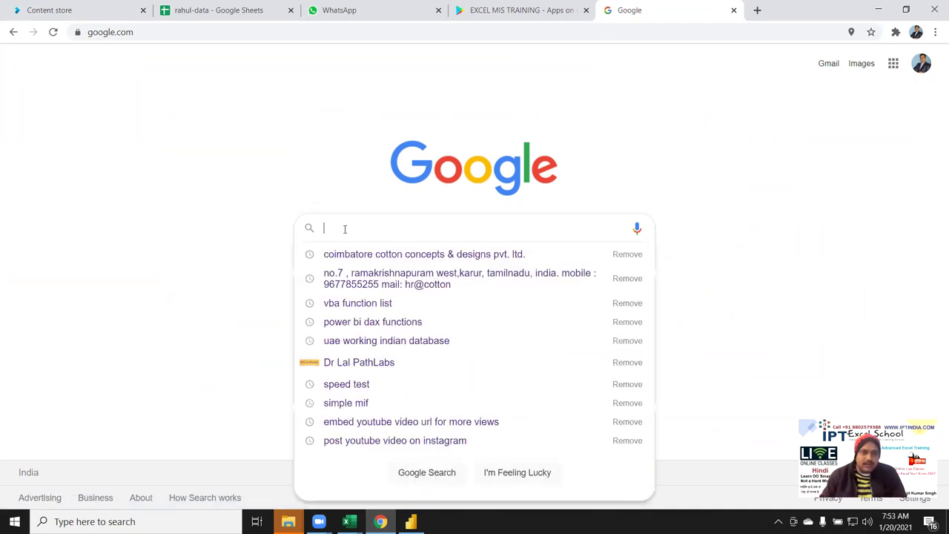
text(dhas)
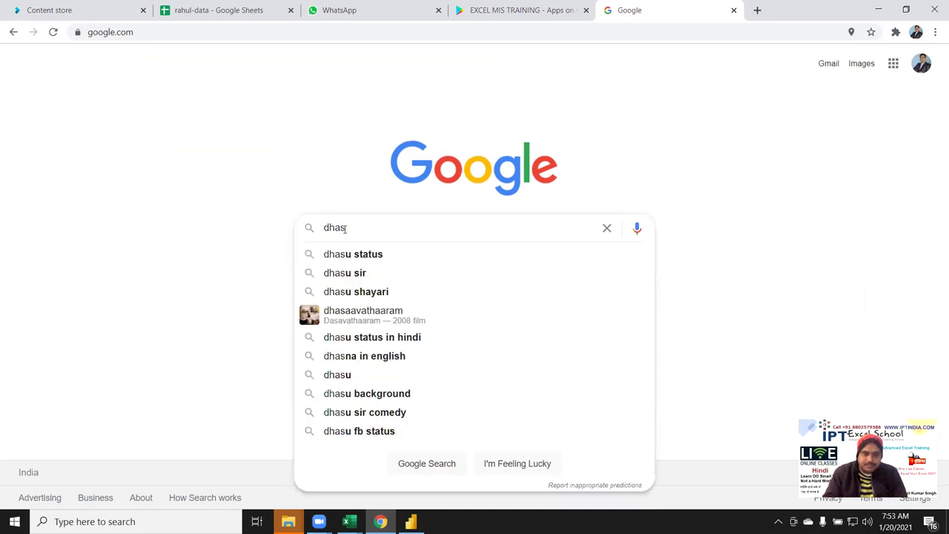
key(BackSpace)
key(BackSpace)
key(BackSpace)
text(as)
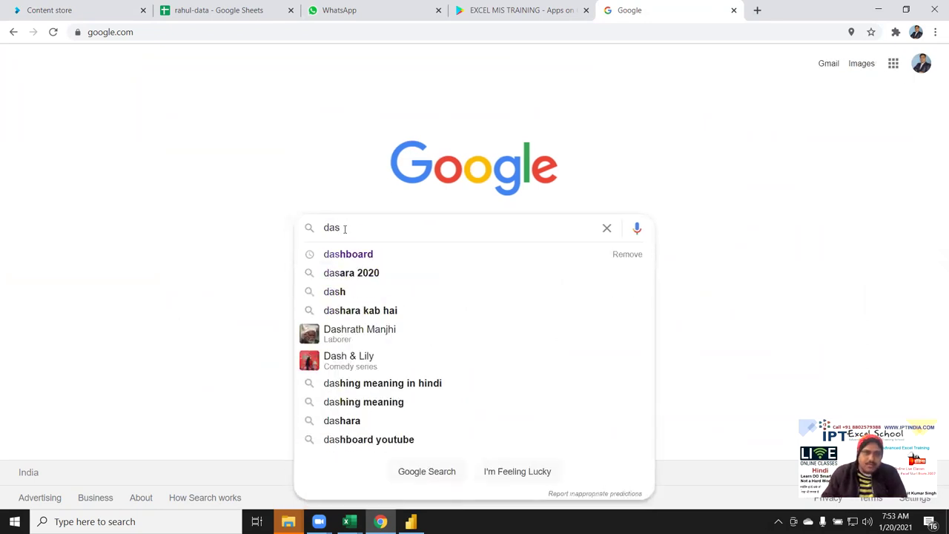
key(Down)
key(Return)
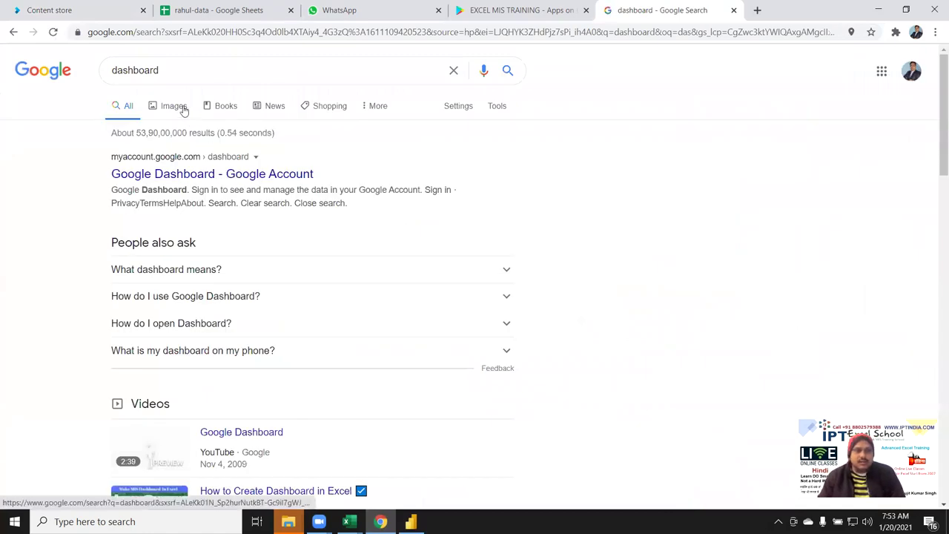
click(183, 110)
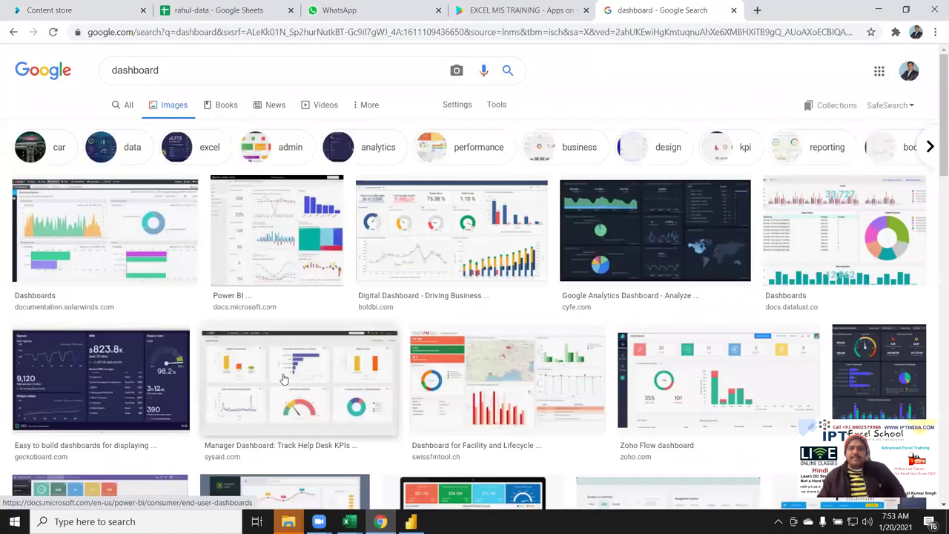
Preview the Dashboards and Digital Dashboard images, closing each preview afterwards
click(847, 245)
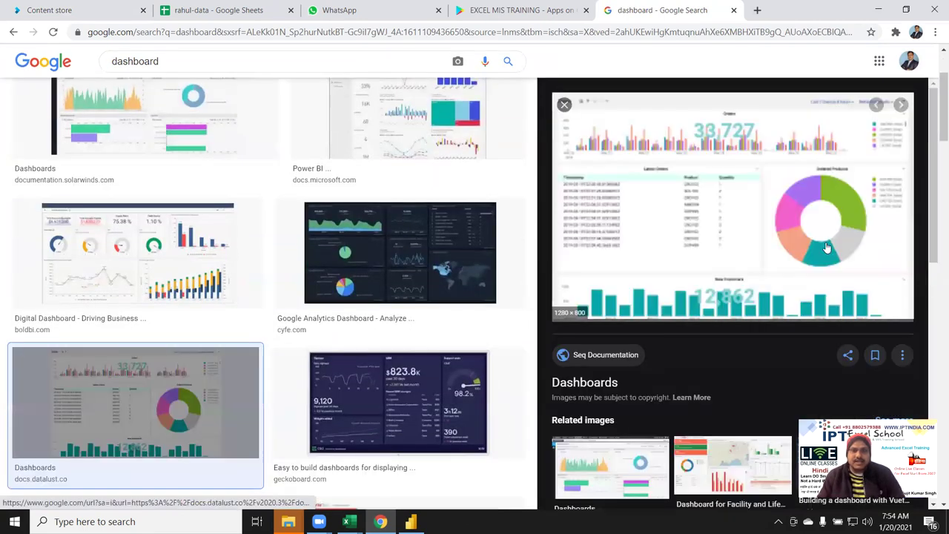
key(Escape)
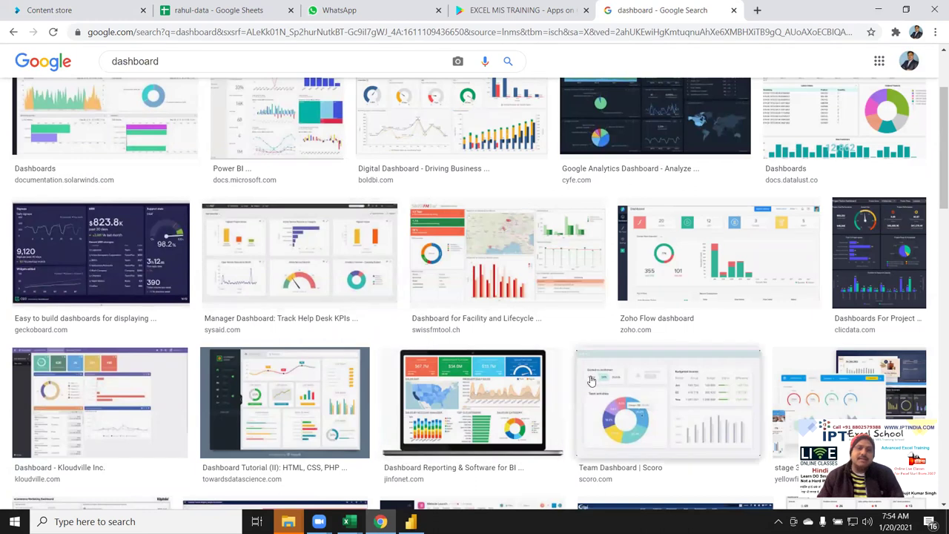
scroll(511, 311, up, 3)
click(470, 234)
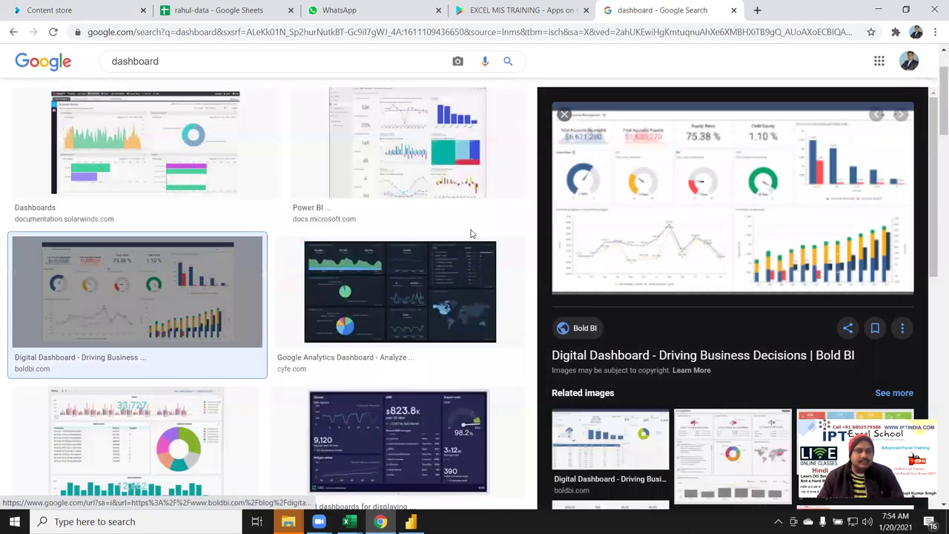
key(Escape)
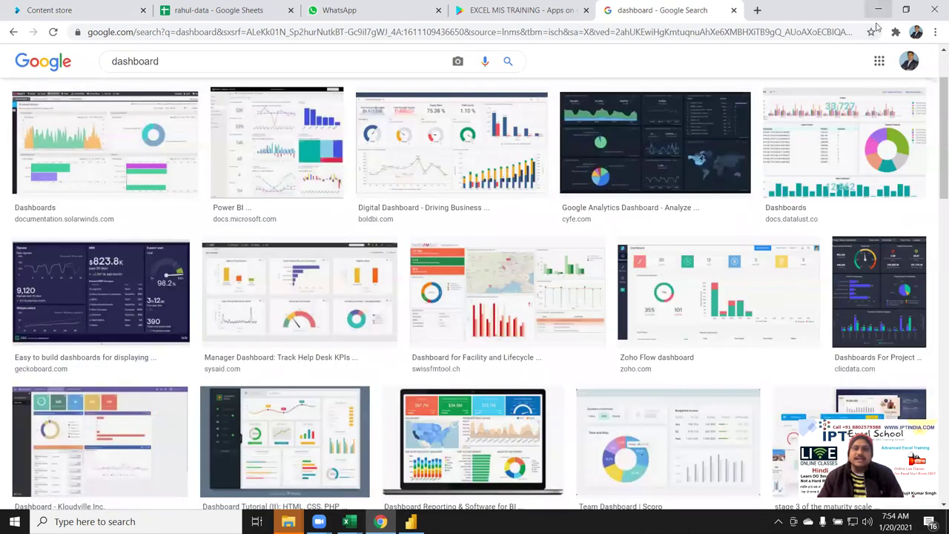
Import the DataP Excel workbook from the Downloads folder into Power BI Desktop
click(411, 521)
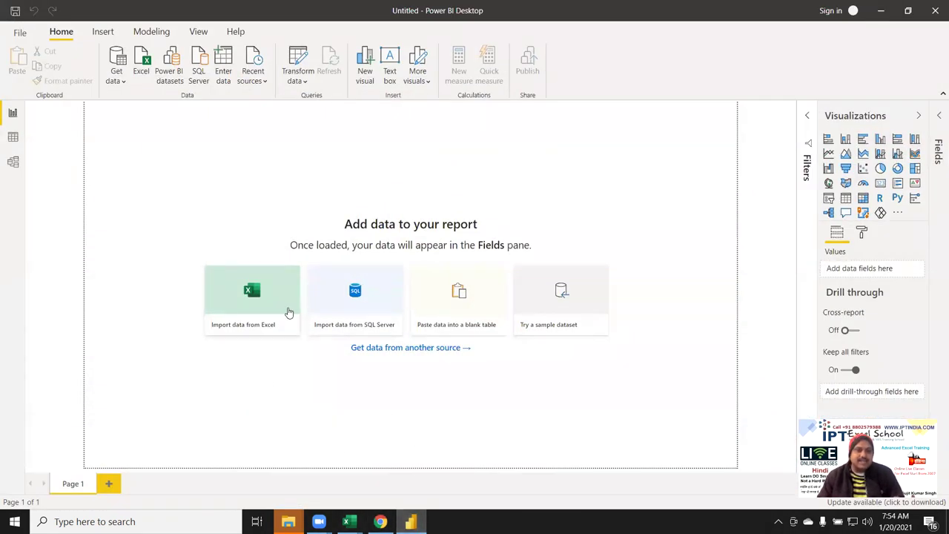
click(240, 296)
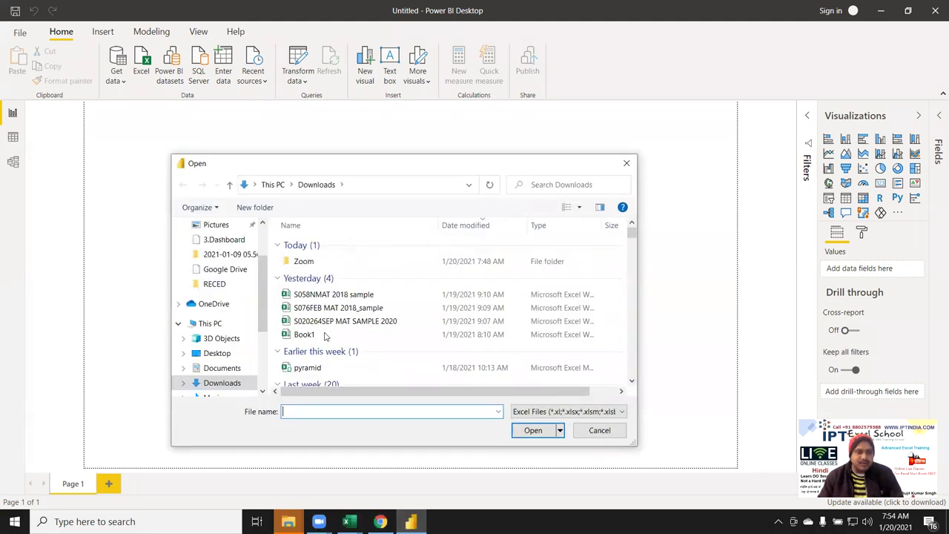
scroll(350, 335, down, 2)
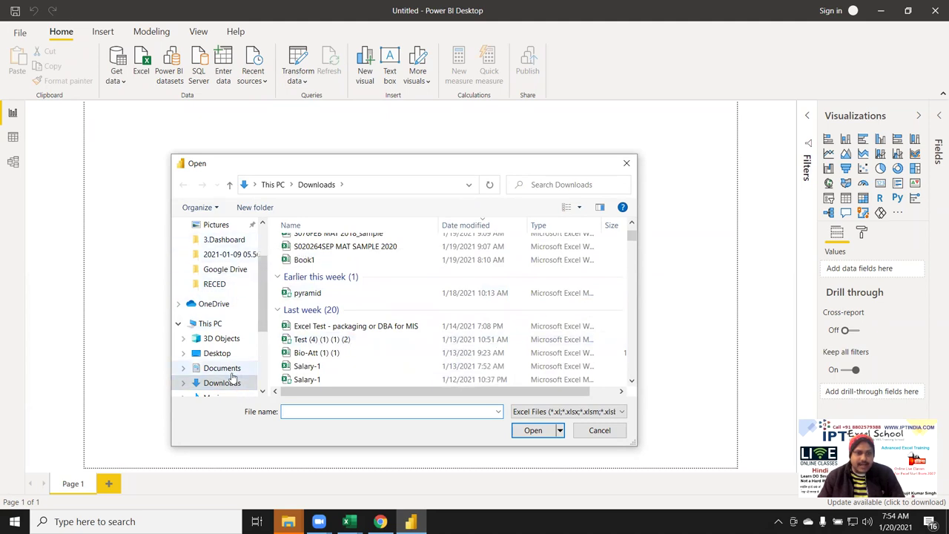
scroll(401, 326, down, 3)
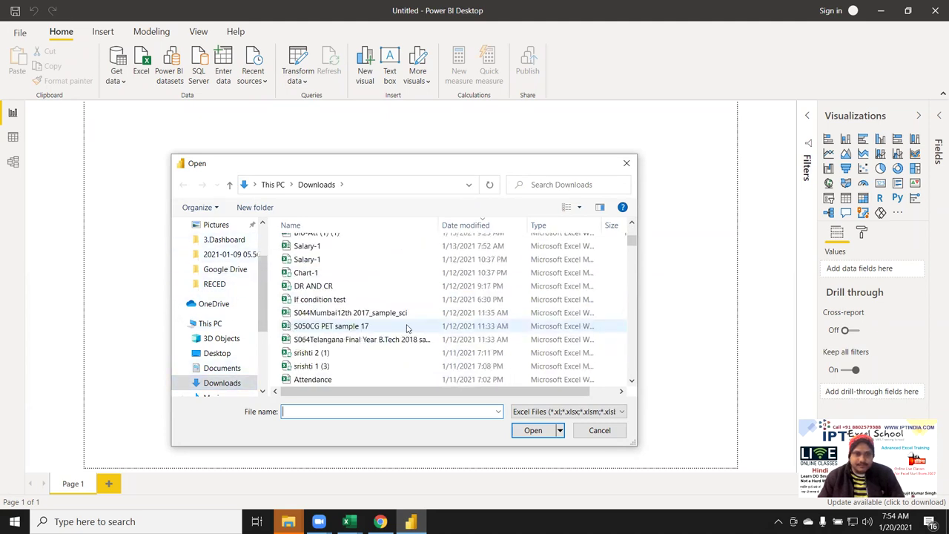
scroll(394, 321, up, 1)
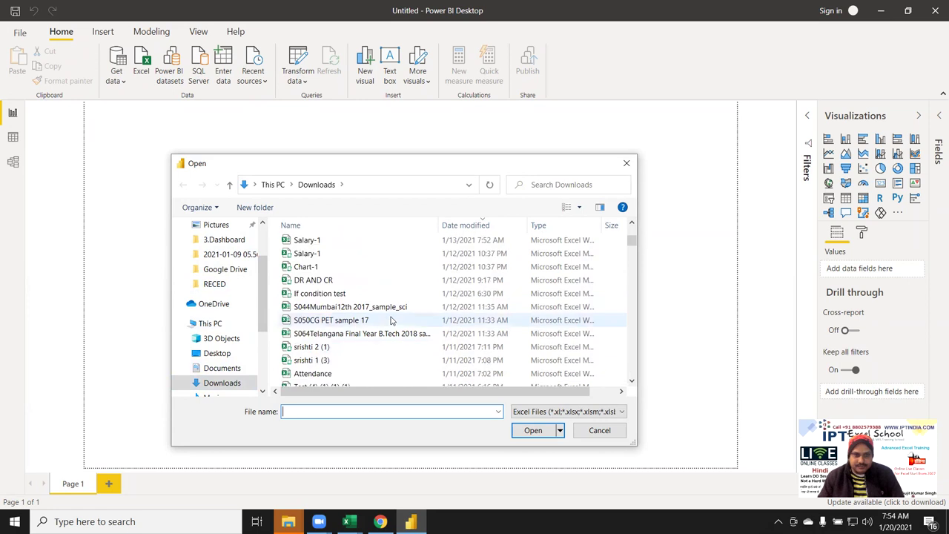
scroll(390, 321, down, 2)
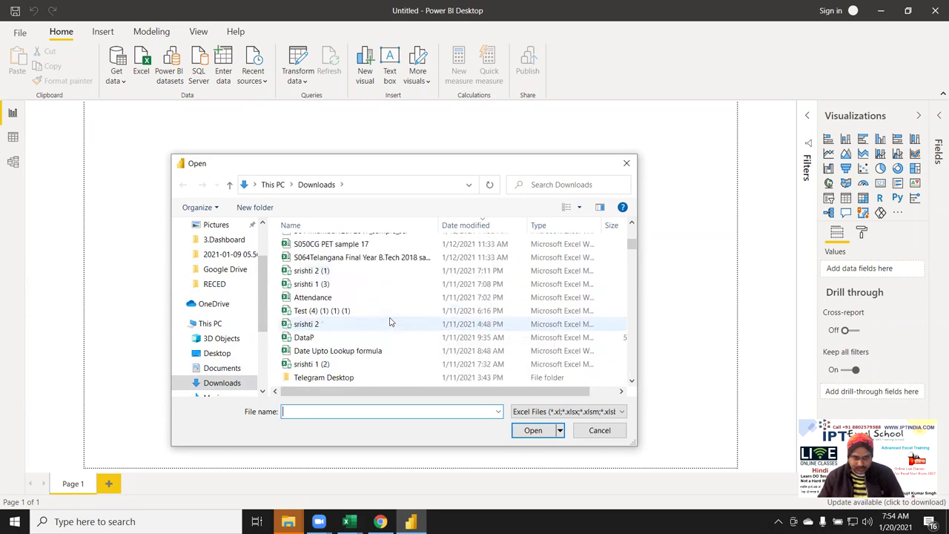
click(350, 338)
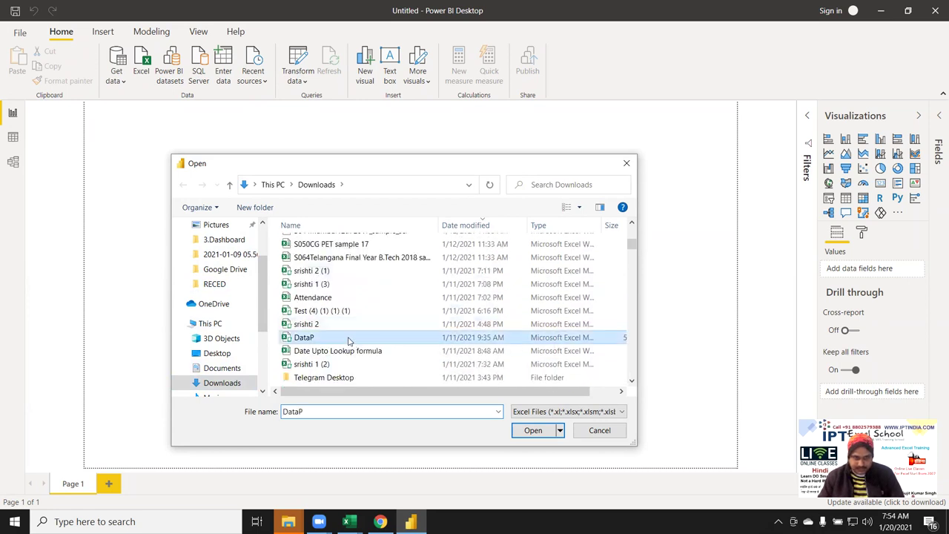
click(530, 432)
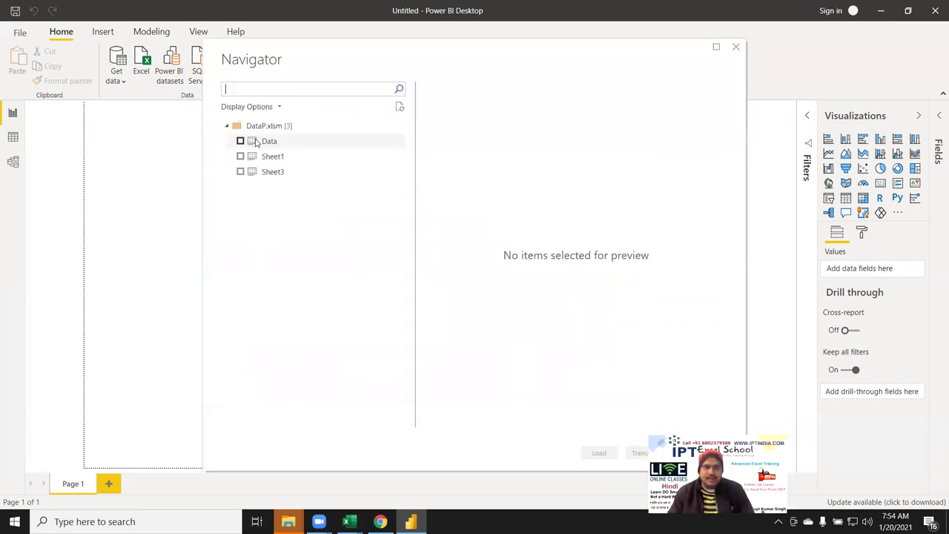
Tick the Data sheet of DataP.xlsm in the Navigator and load it
click(242, 142)
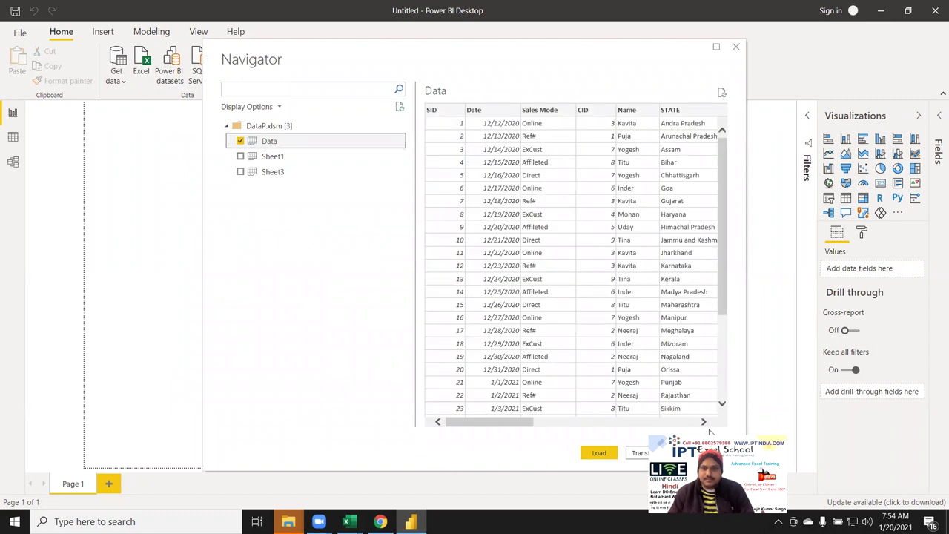
click(592, 453)
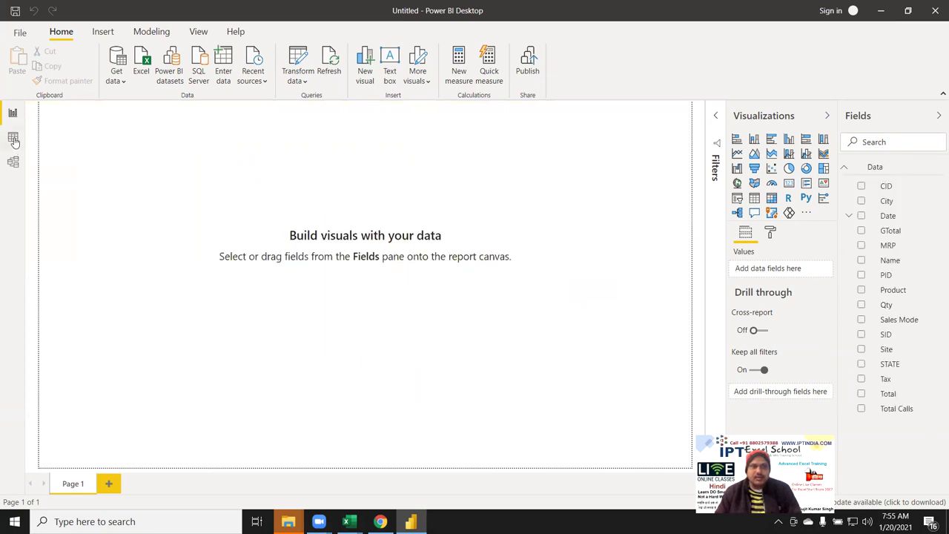
Place a Qty gauge at top-left and a Total gauge at top-right of the page
click(14, 139)
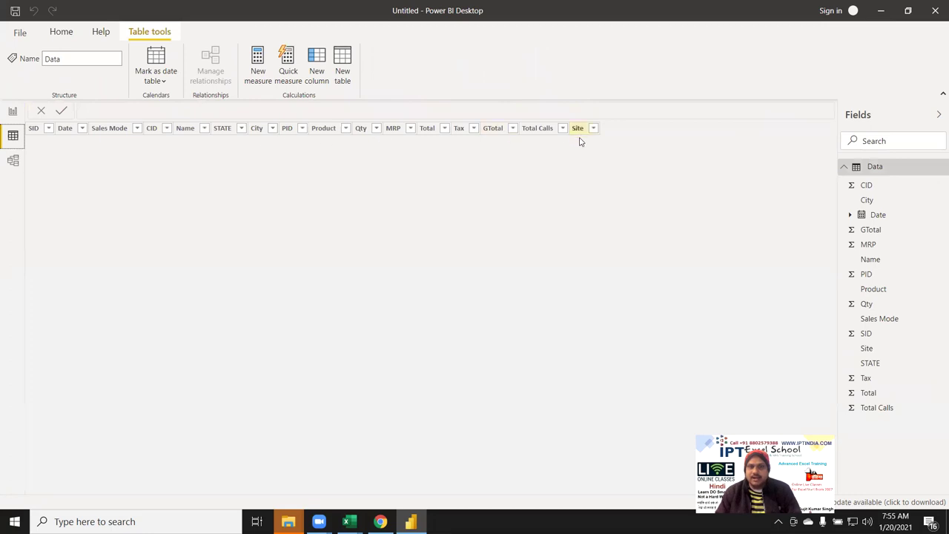
click(13, 111)
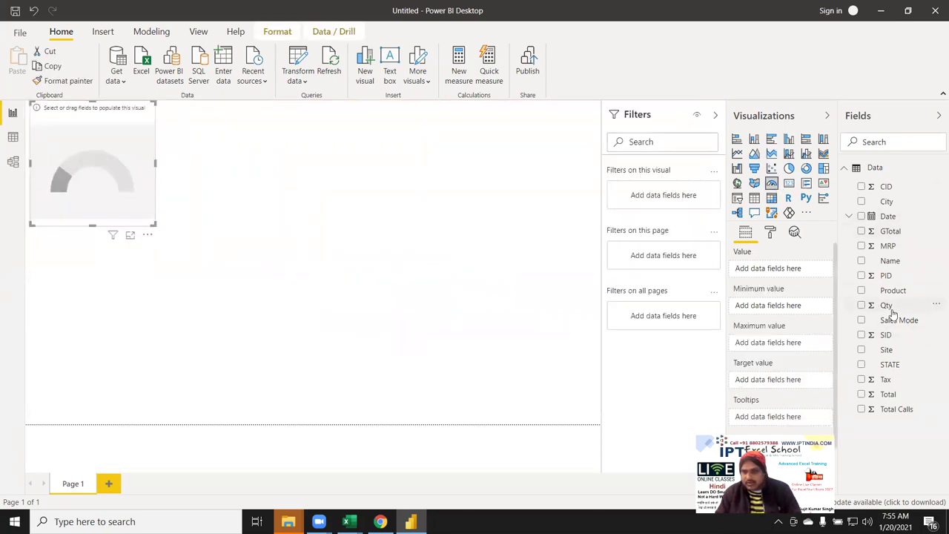
drag(413, 236, 137, 196)
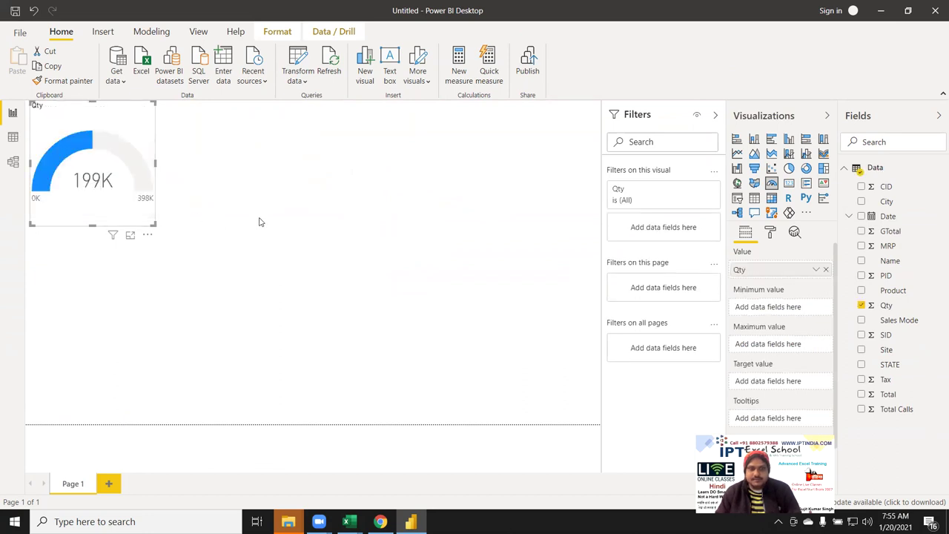
click(383, 215)
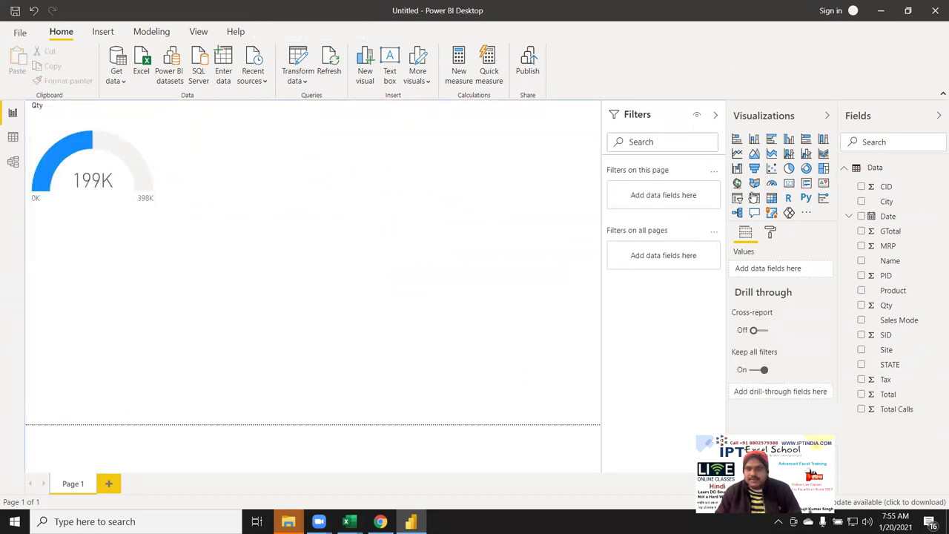
click(754, 189)
drag(125, 264, 575, 143)
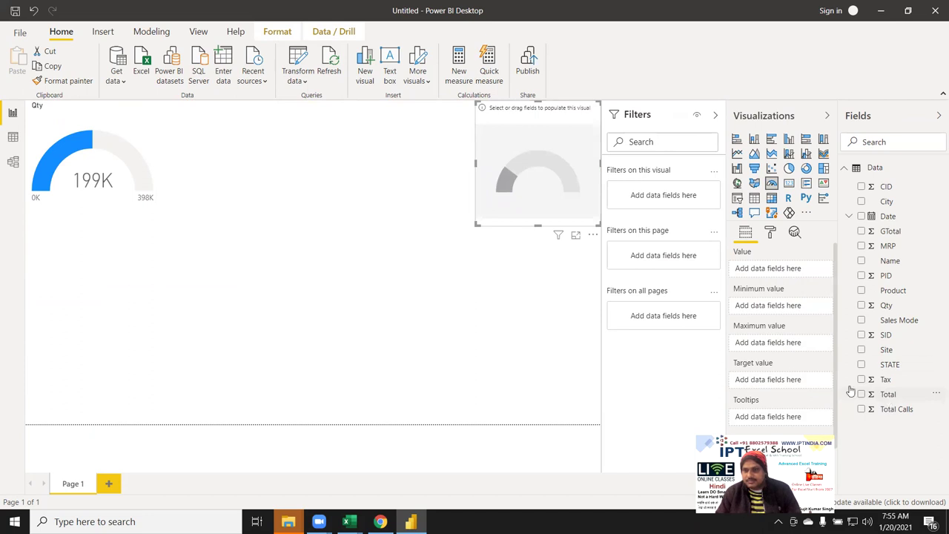
drag(850, 390, 557, 182)
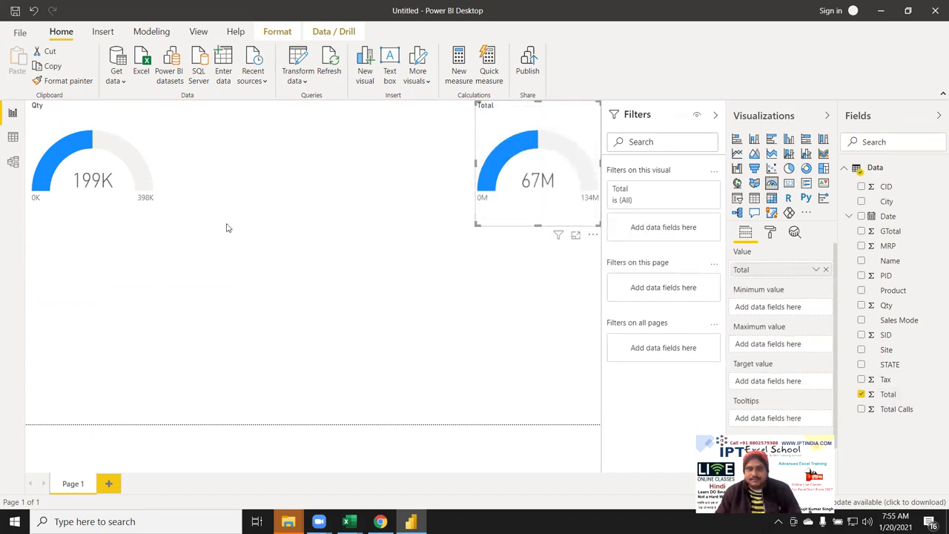
Resize the Qty and Total gauges so they match in size
click(151, 221)
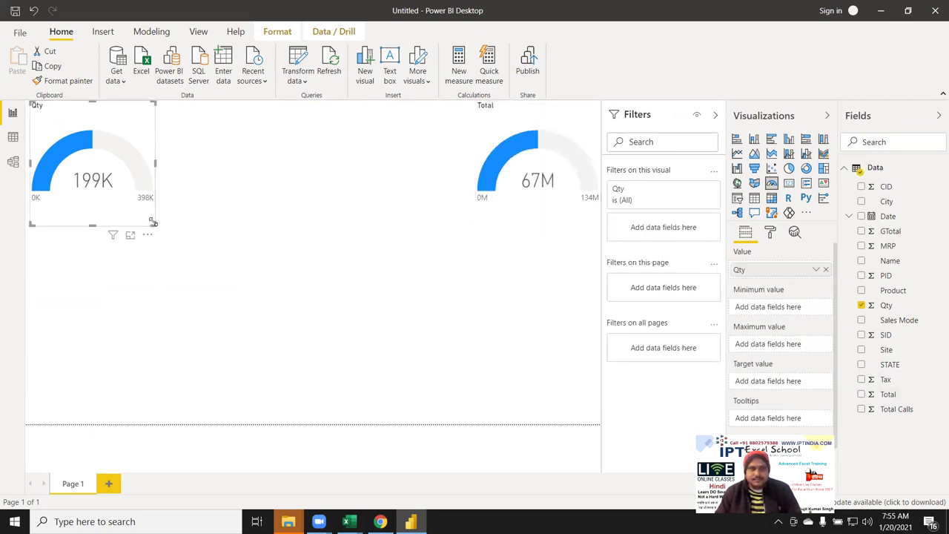
drag(152, 221, 159, 183)
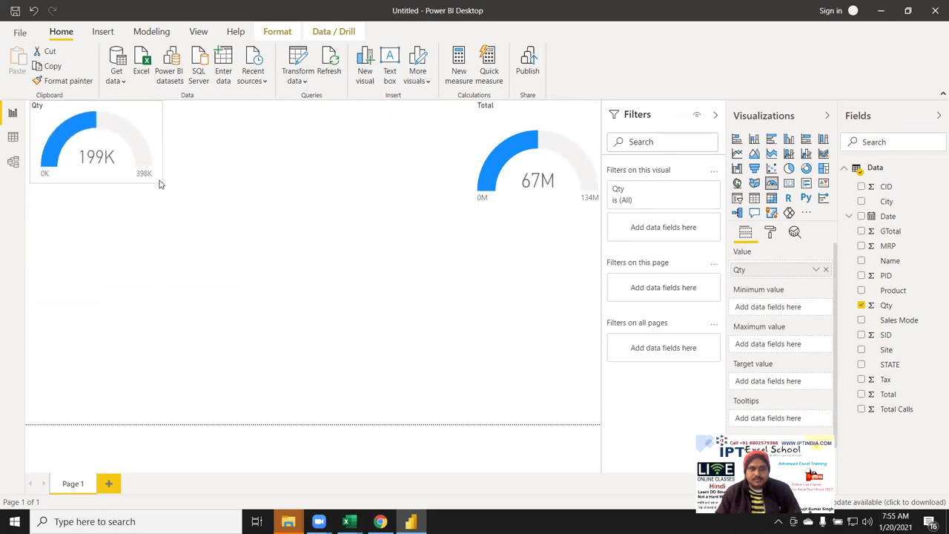
drag(160, 184, 152, 192)
click(488, 222)
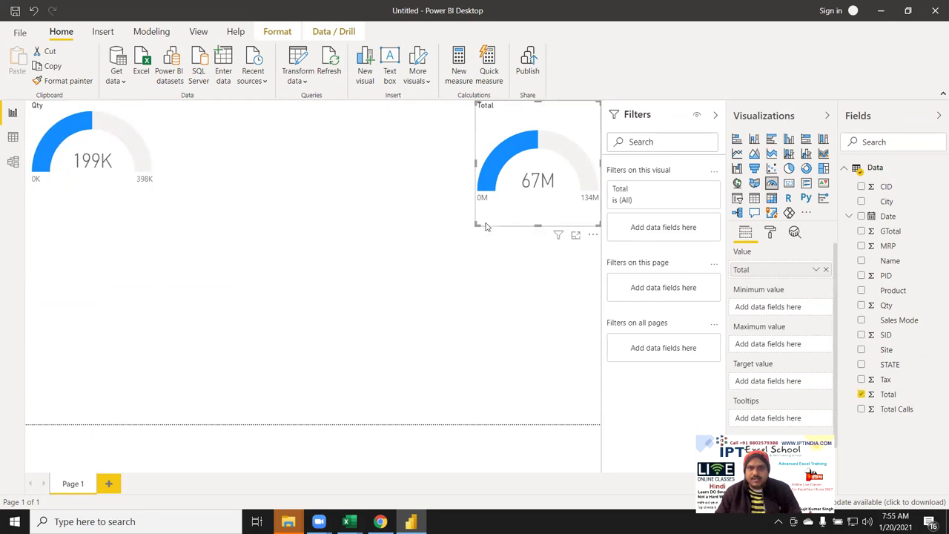
drag(477, 225, 464, 189)
click(267, 277)
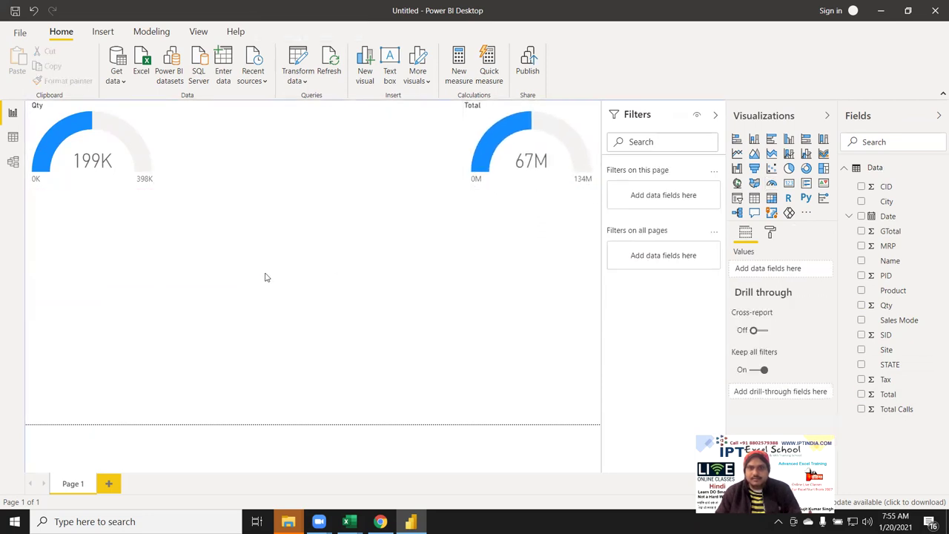
Build a clustered column chart plotting Qty for each salesperson Name
click(788, 140)
drag(903, 261, 131, 269)
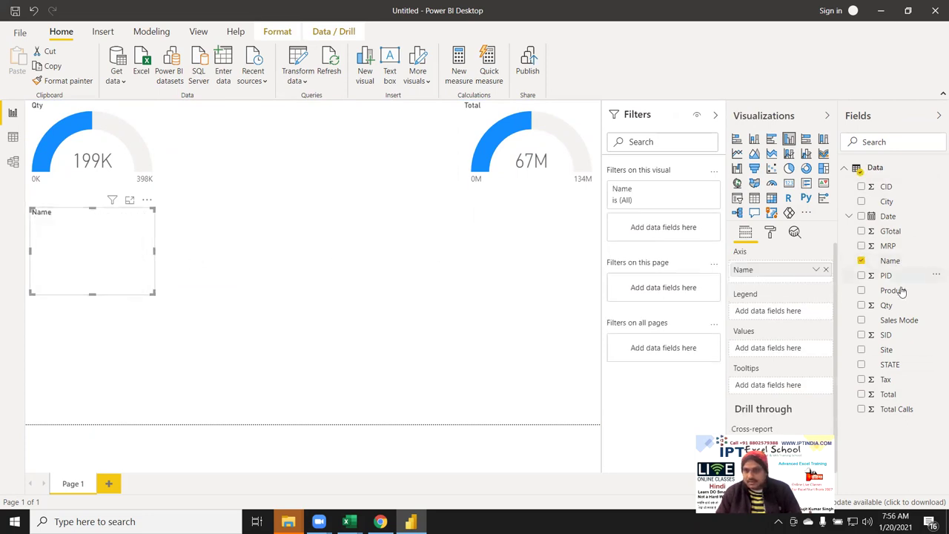
mouse_move(886, 304)
mouse_down()
mouse_move(138, 269)
mouse_move(205, 323)
mouse_up()
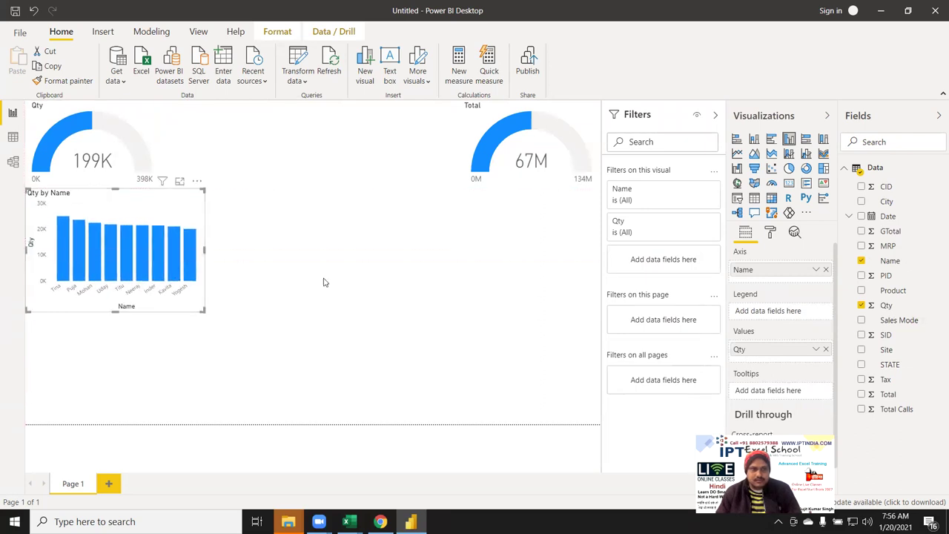
click(324, 282)
click(898, 294)
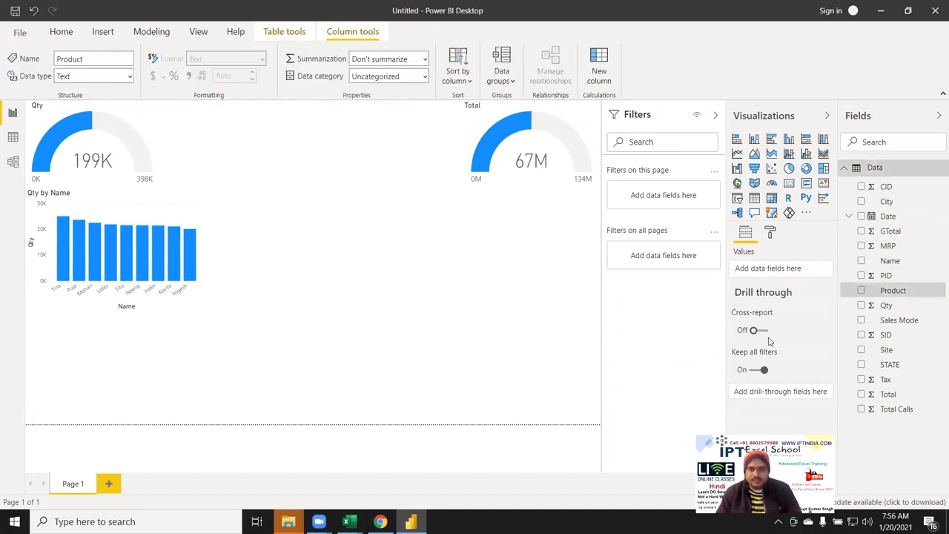
Turn a Product visual into a Qty by Product column chart and size it beside the Name chart
click(862, 291)
mouse_move(142, 330)
mouse_down()
mouse_move(358, 256)
mouse_move(344, 194)
mouse_up()
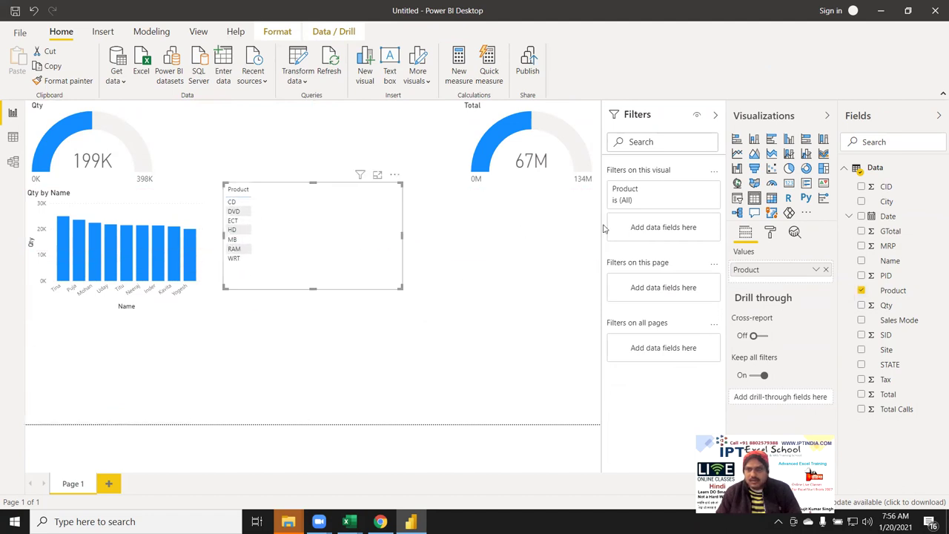
click(789, 140)
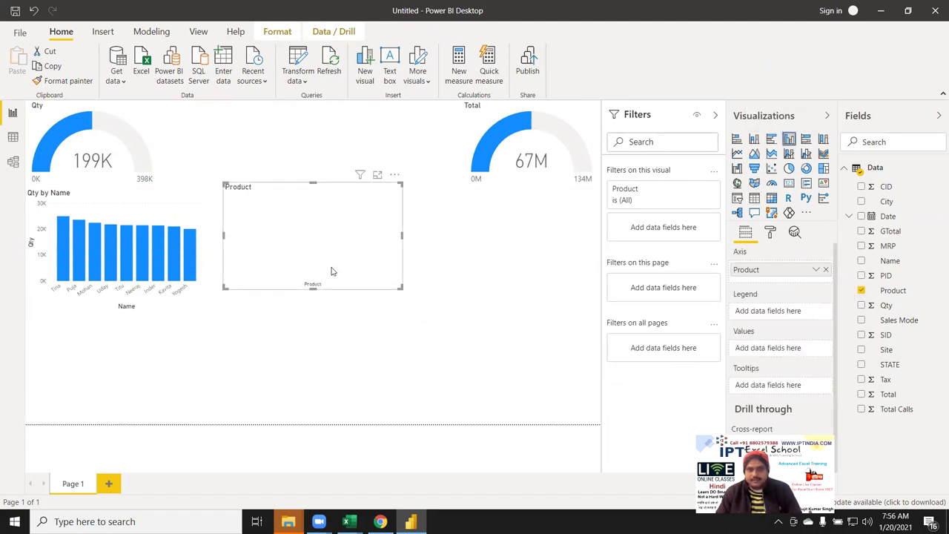
mouse_move(867, 307)
mouse_down()
mouse_move(391, 272)
mouse_move(352, 255)
mouse_up()
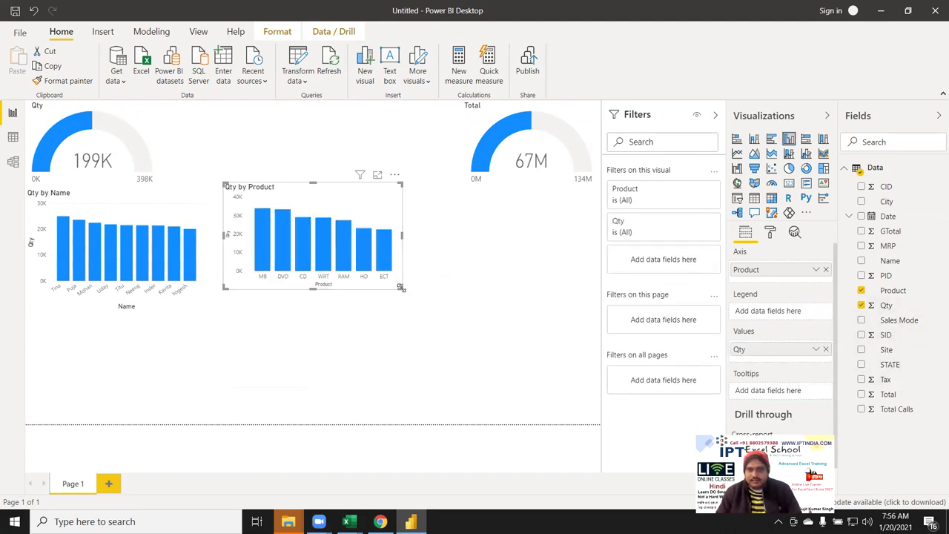
drag(401, 287, 409, 308)
drag(328, 201, 310, 208)
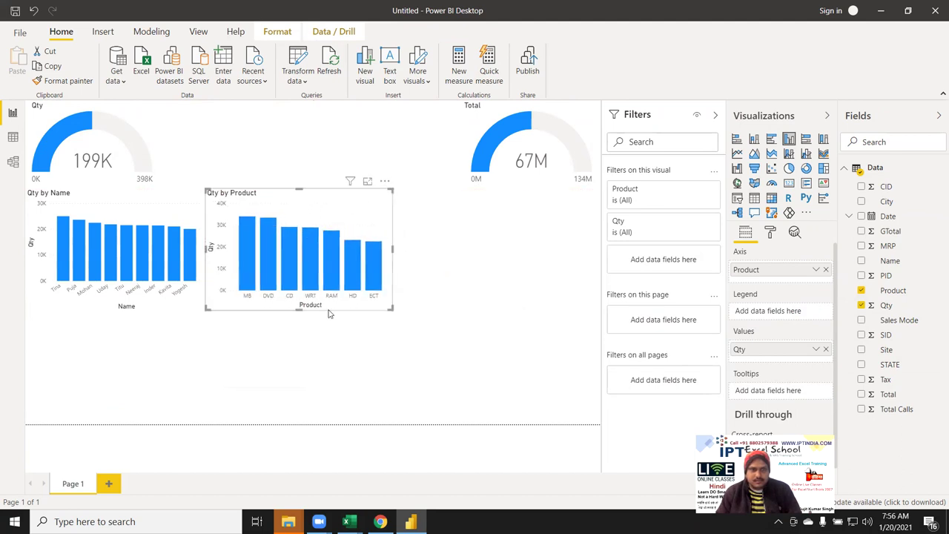
click(443, 324)
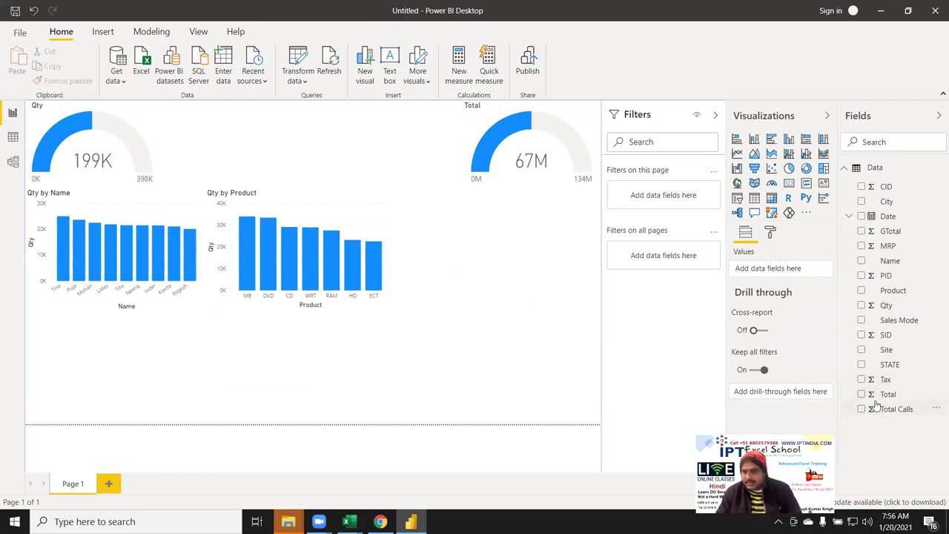
Build a Site and Qty table, convert it to a pie chart, then enlarge and reposition it
click(860, 350)
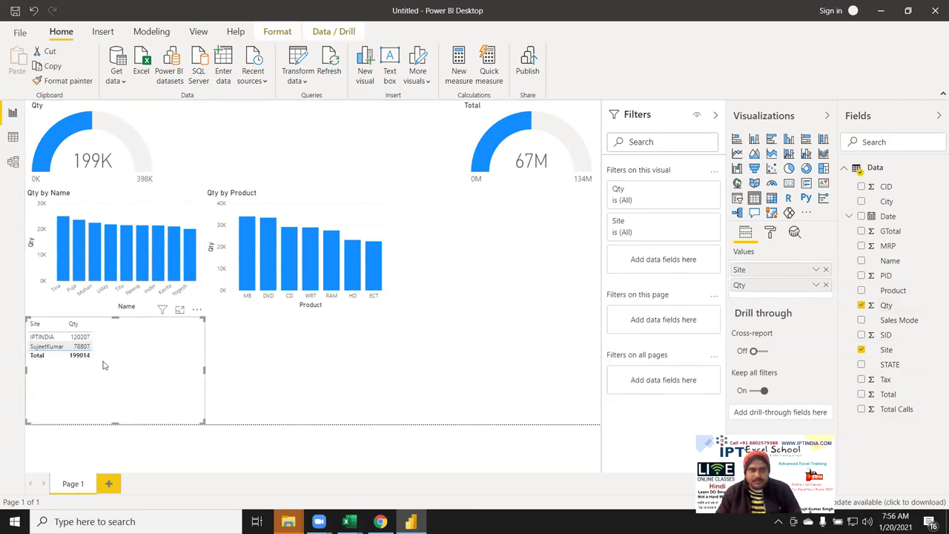
drag(107, 366, 424, 352)
drag(481, 323, 550, 237)
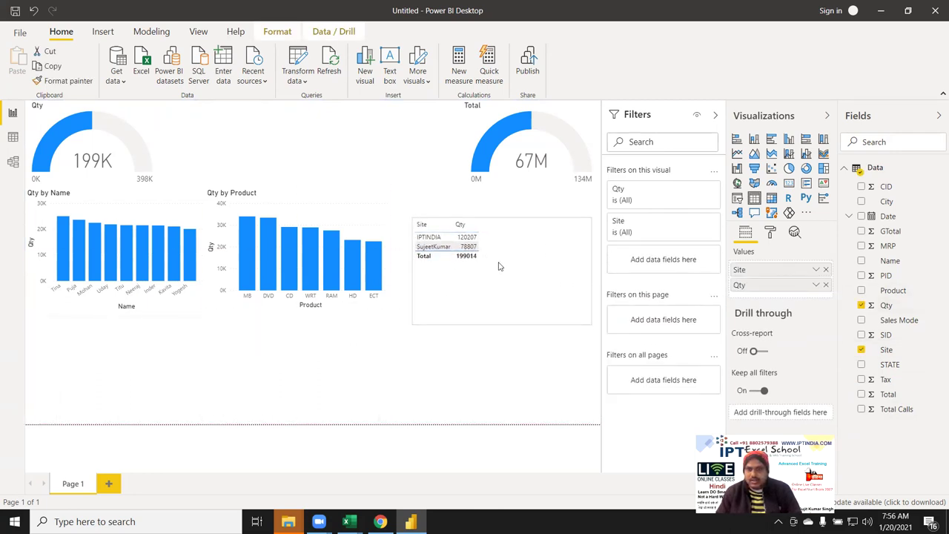
click(788, 169)
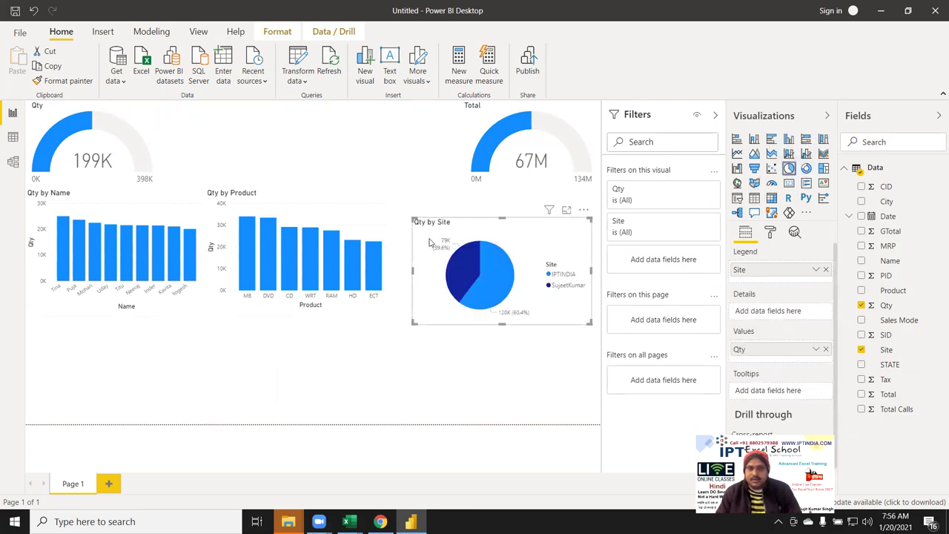
drag(412, 220, 399, 190)
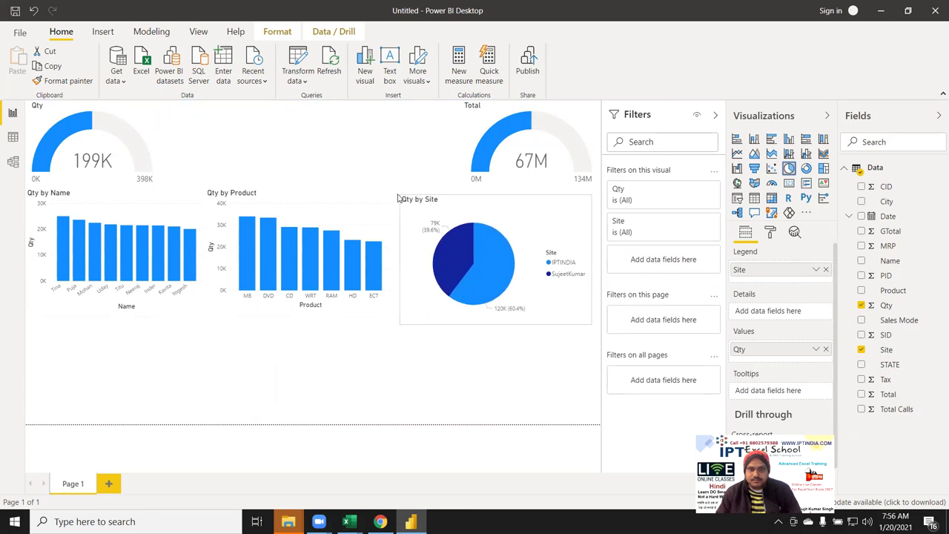
drag(522, 241, 518, 226)
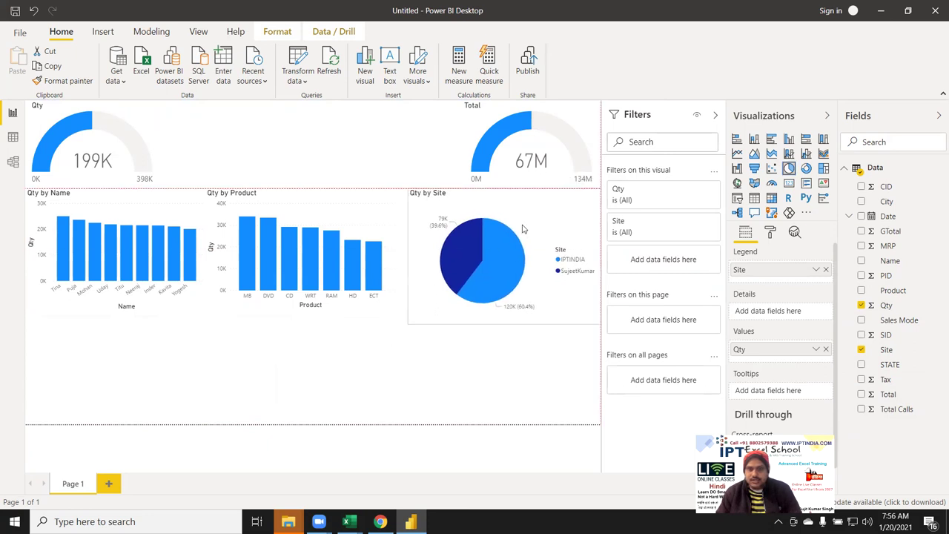
click(390, 387)
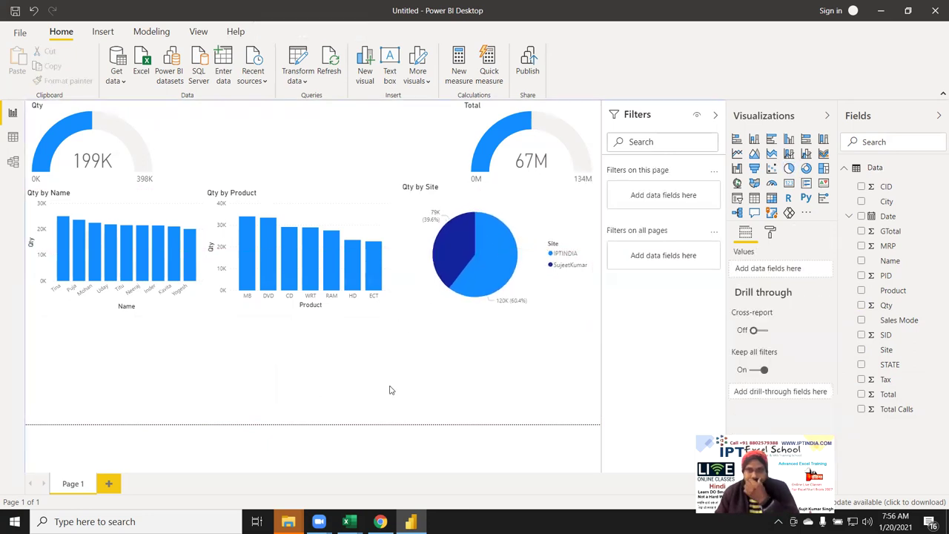
Add a treemap grouped by Sales Mode with Total as values below the Qty by Name chart
click(823, 168)
drag(95, 346, 92, 336)
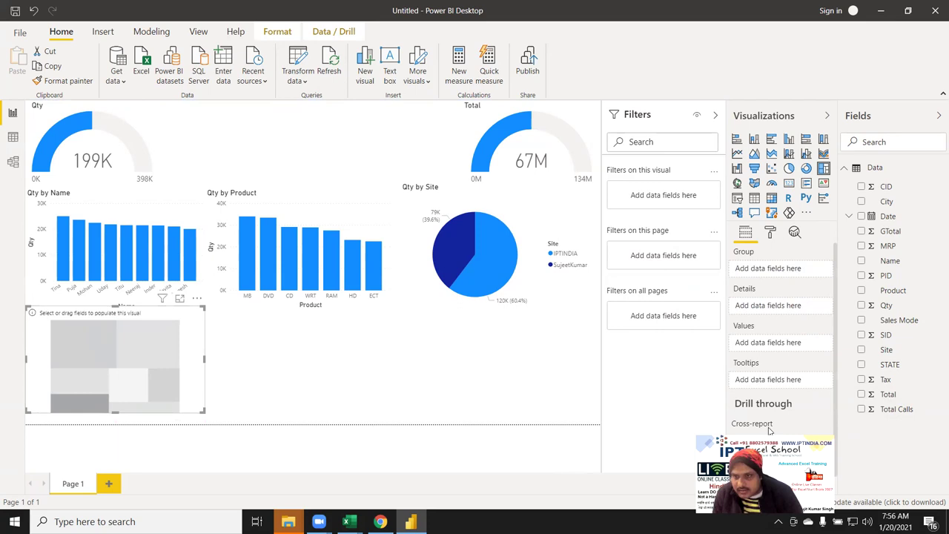
drag(898, 320, 151, 389)
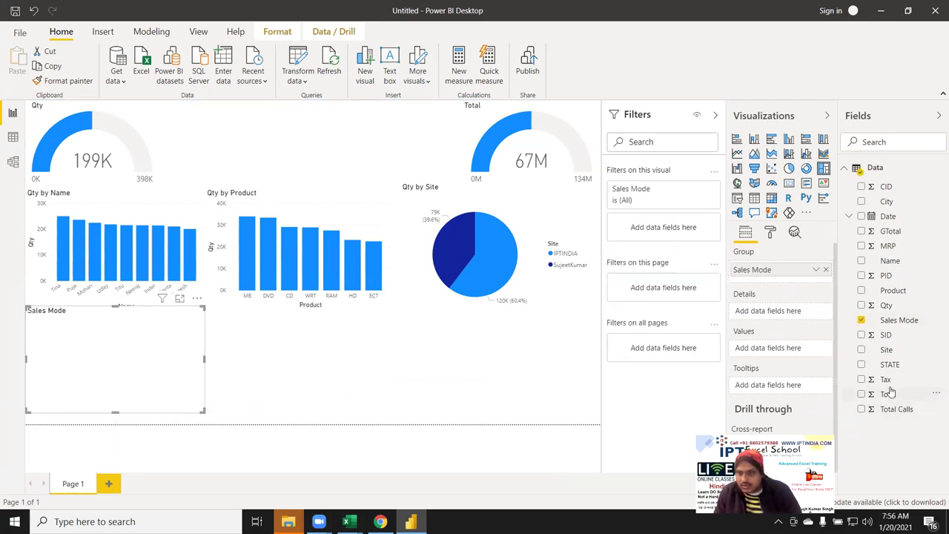
mouse_move(892, 396)
mouse_down()
mouse_move(153, 389)
mouse_move(223, 417)
mouse_up()
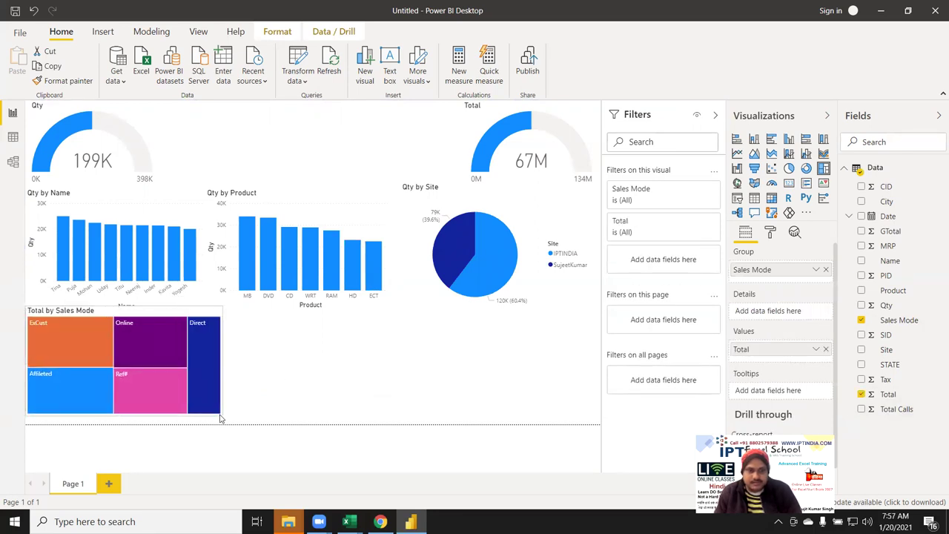
click(331, 372)
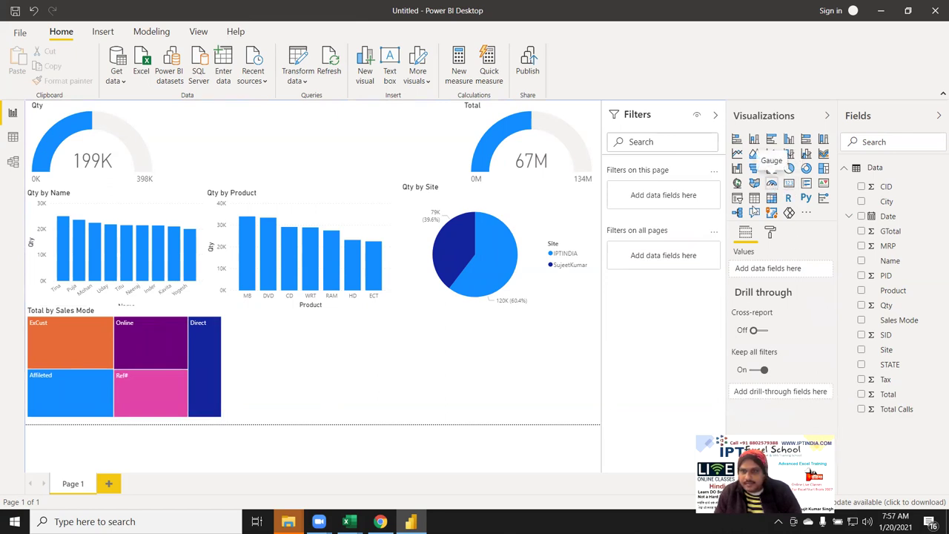
Add a map plotting Qty by STATE, zoomed and panned onto central India
click(754, 183)
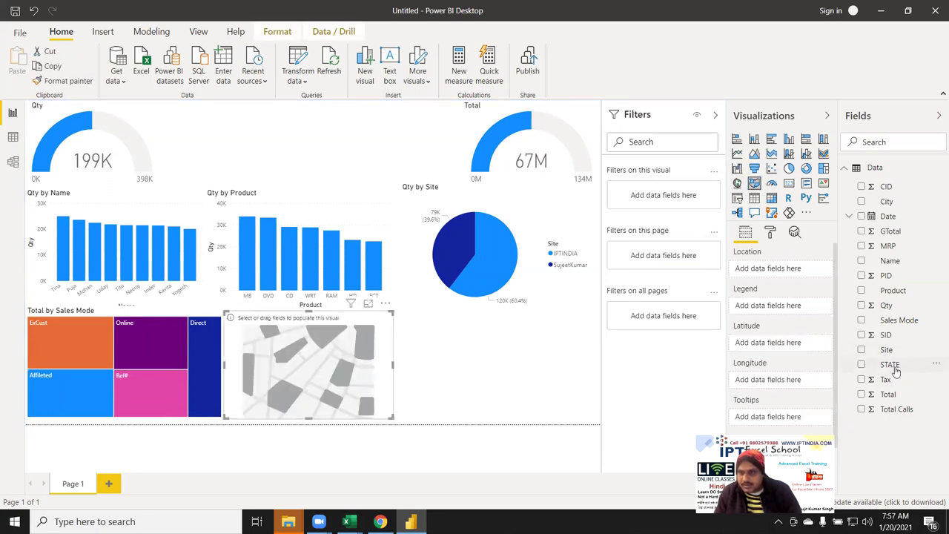
drag(890, 364, 359, 377)
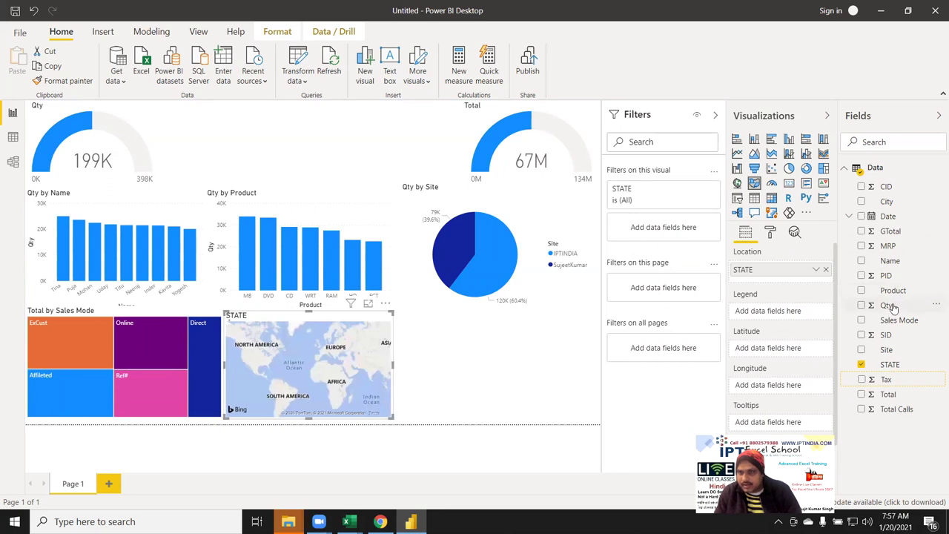
drag(890, 310, 363, 364)
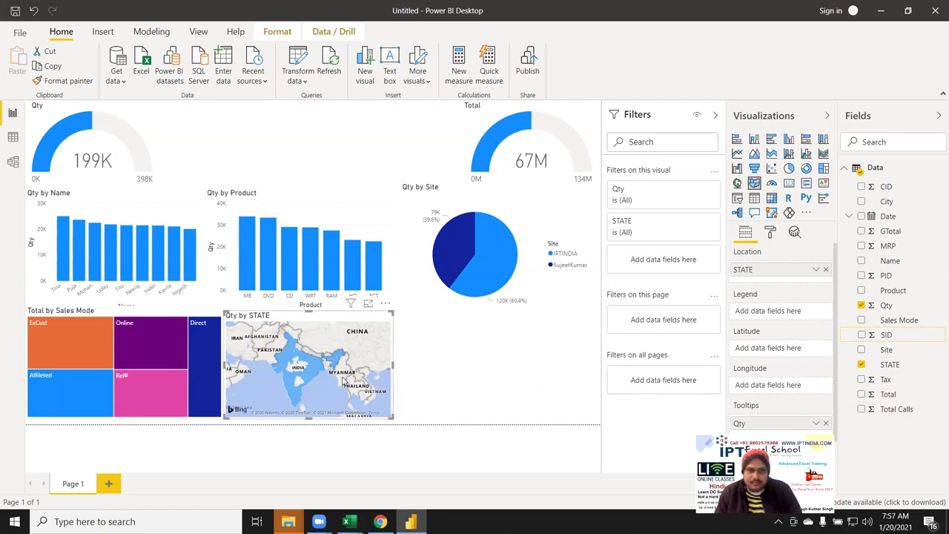
scroll(337, 376, up, 5)
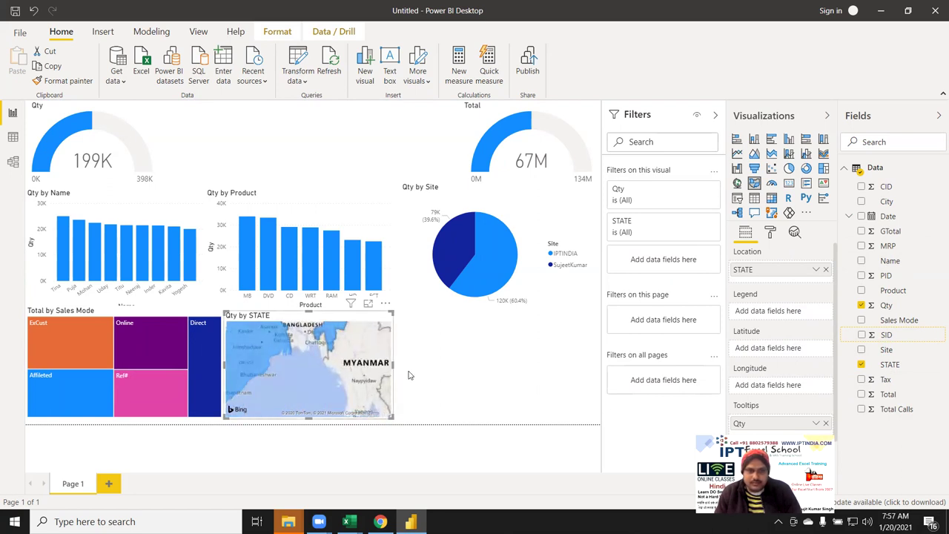
drag(324, 363, 363, 387)
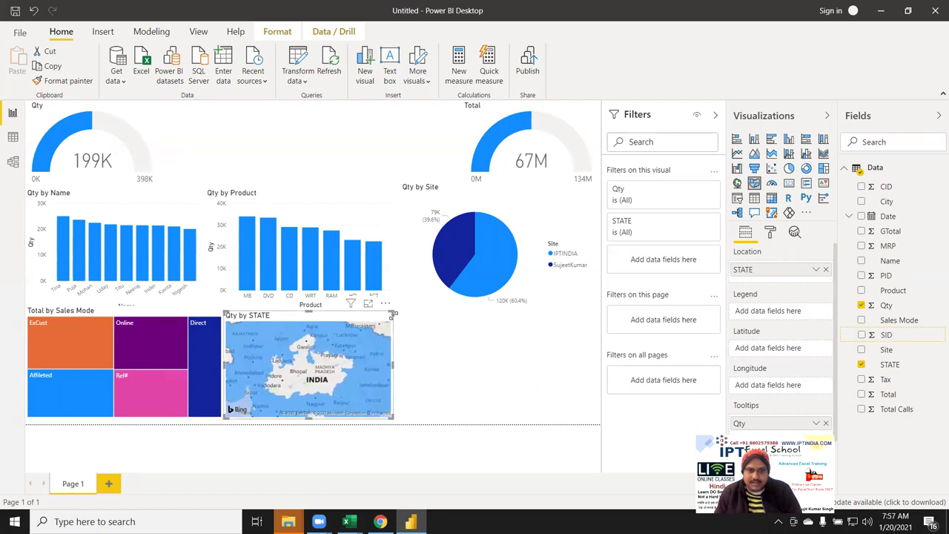
Nudge the Qty by Product chart upward and enlarge the Qty by STATE map
drag(332, 201, 333, 186)
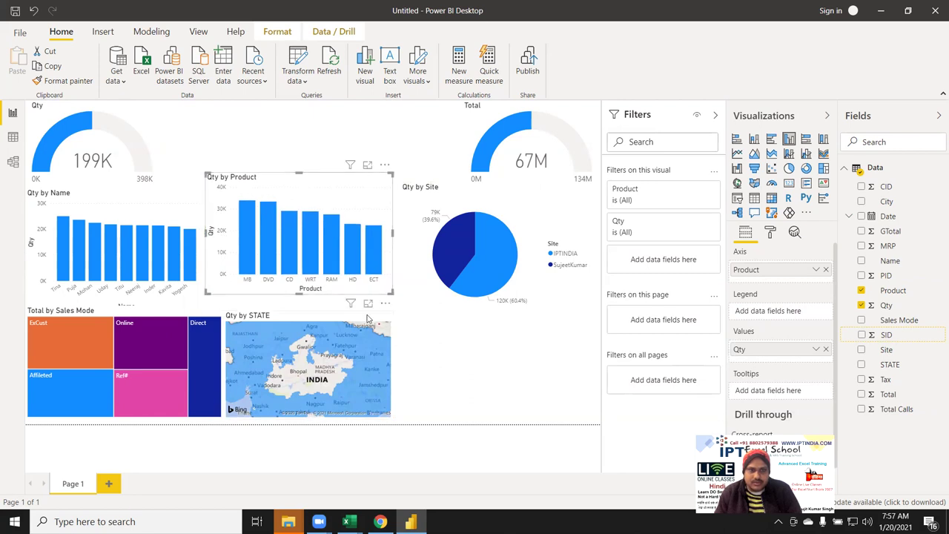
click(314, 316)
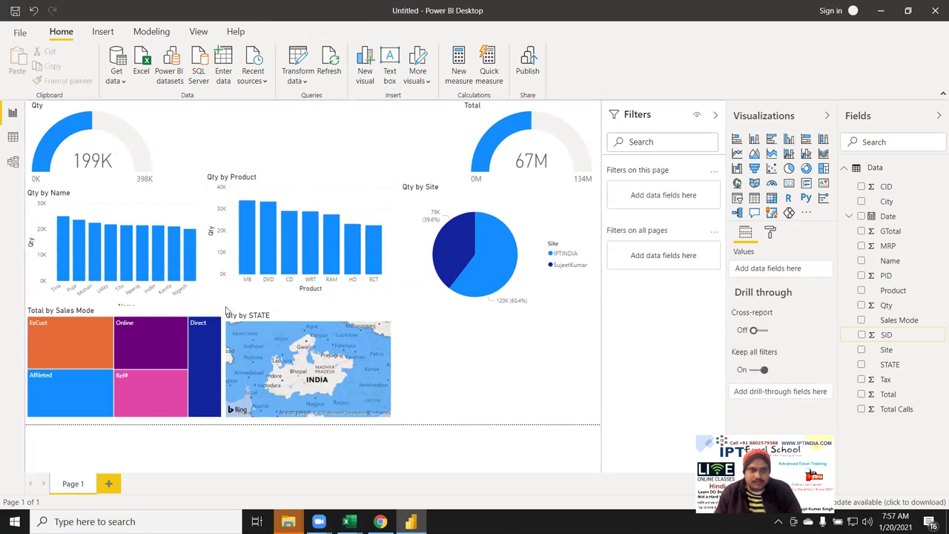
click(300, 364)
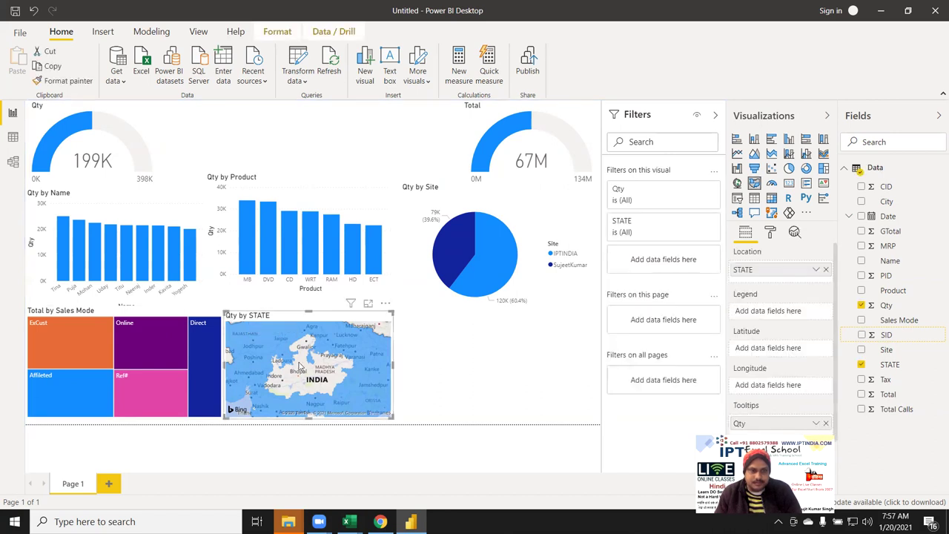
drag(224, 310, 218, 289)
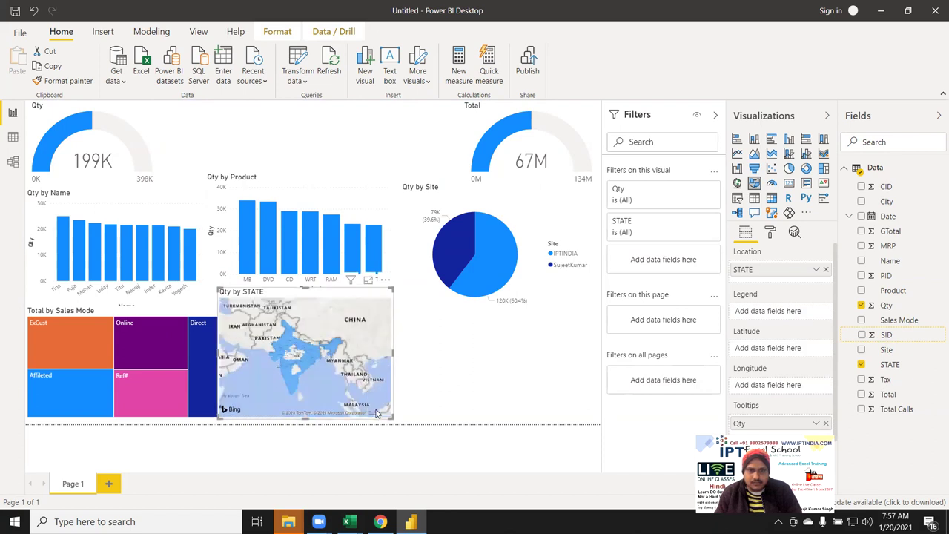
click(456, 404)
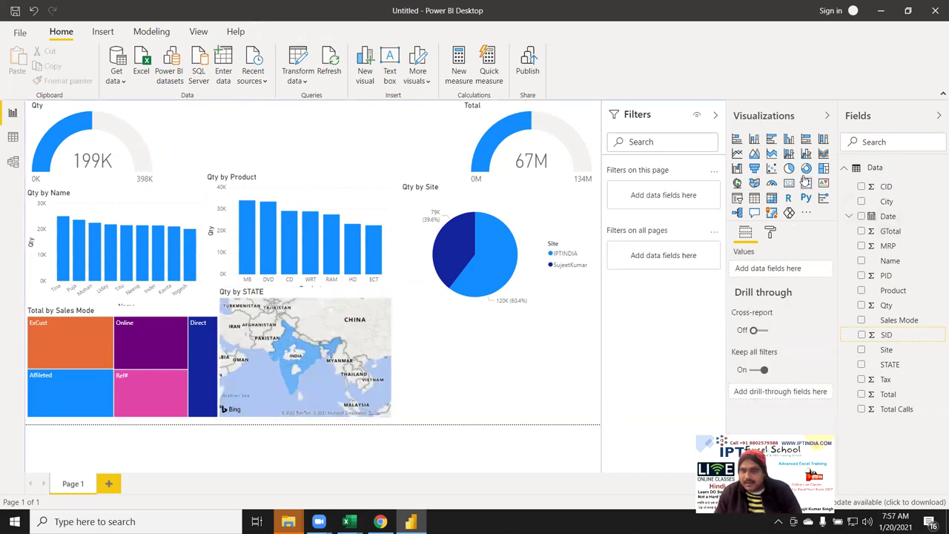
Add a line chart with Month from the Date hierarchy as axis and Qty as values, enlarged
click(736, 153)
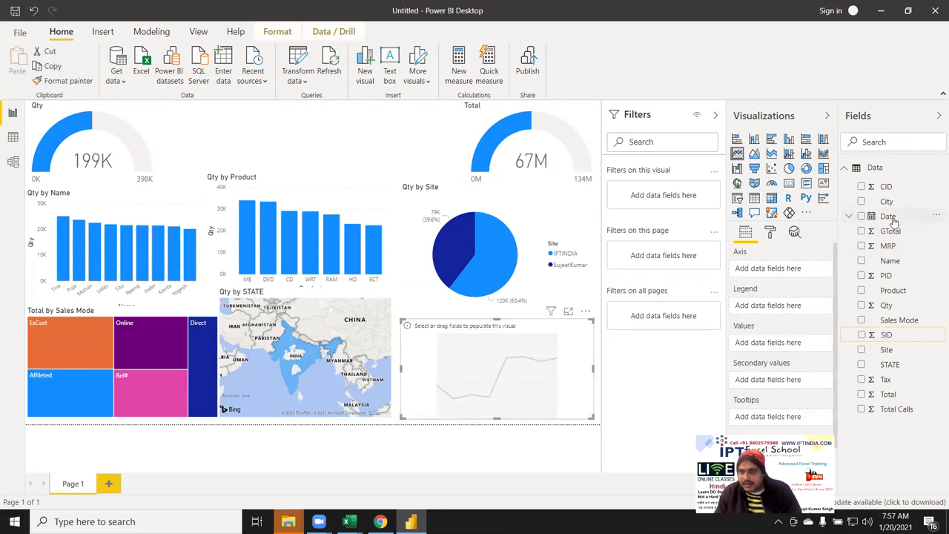
click(889, 217)
click(849, 216)
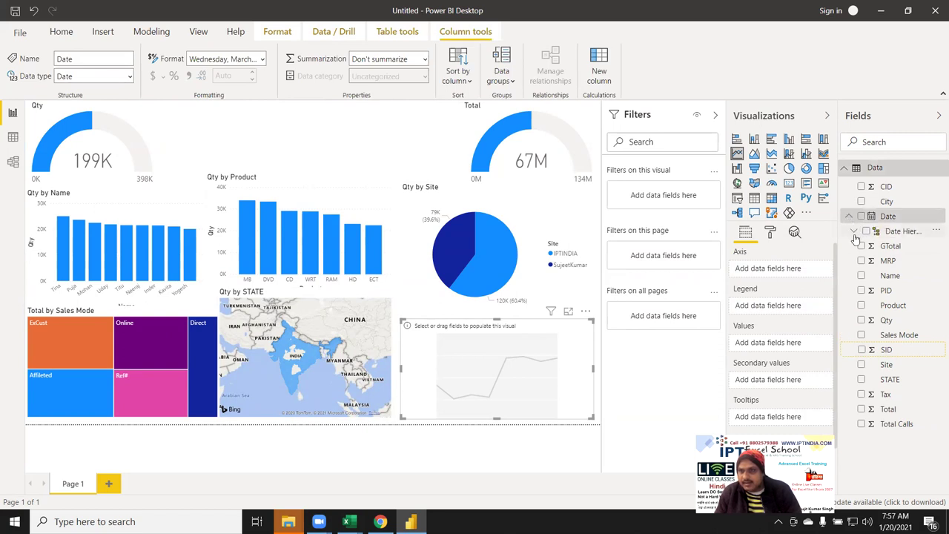
click(854, 232)
drag(900, 278, 542, 376)
drag(558, 364, 558, 364)
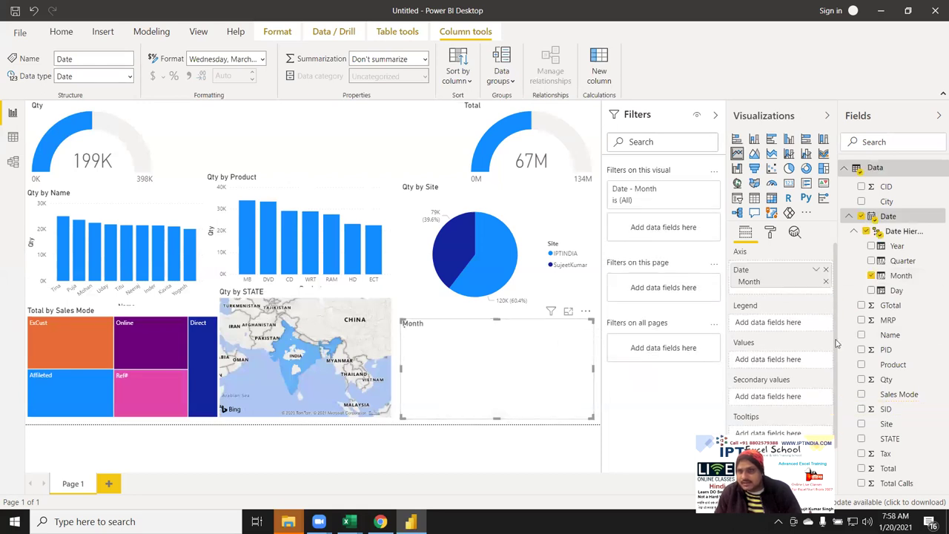
mouse_move(889, 334)
mouse_down()
mouse_move(538, 381)
mouse_move(706, 376)
mouse_move(900, 338)
mouse_up()
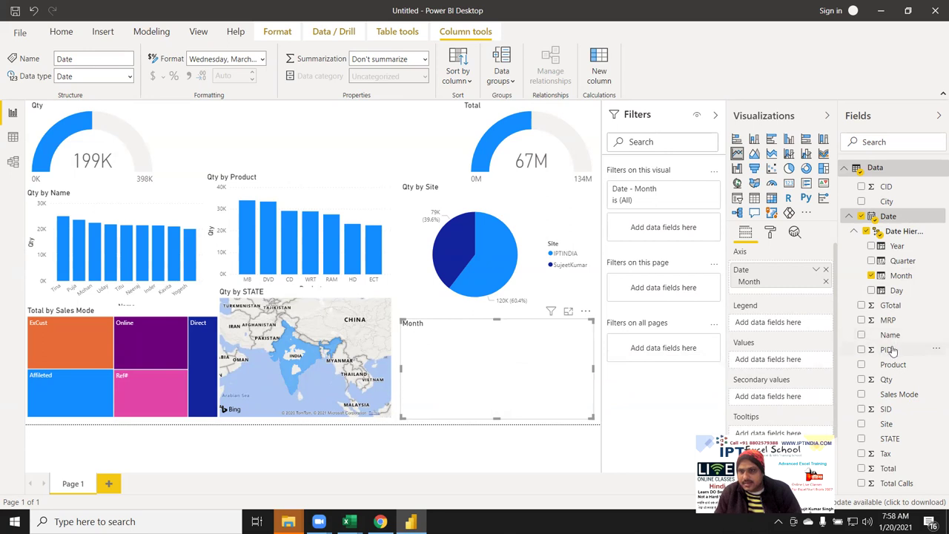
mouse_move(886, 379)
mouse_down()
mouse_move(582, 399)
mouse_move(564, 386)
mouse_up()
drag(401, 320, 391, 300)
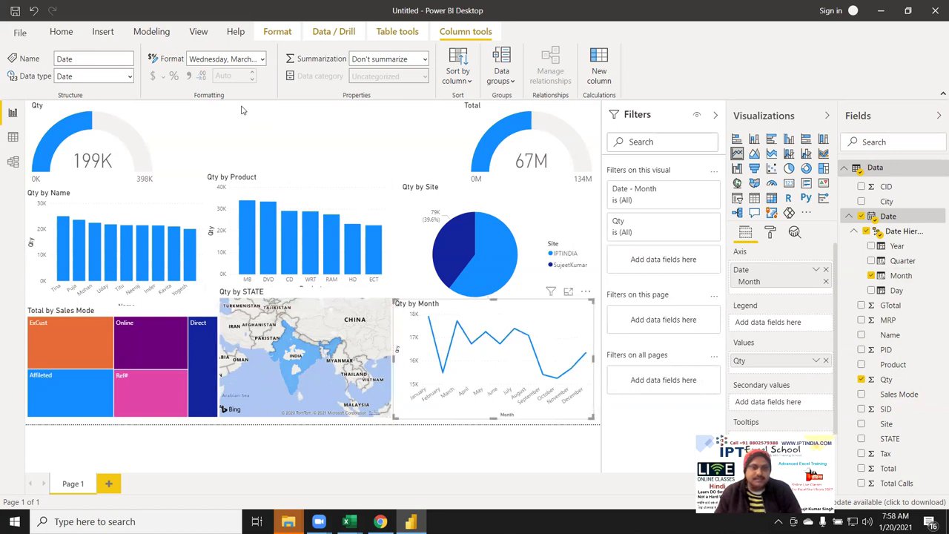
key(Escape)
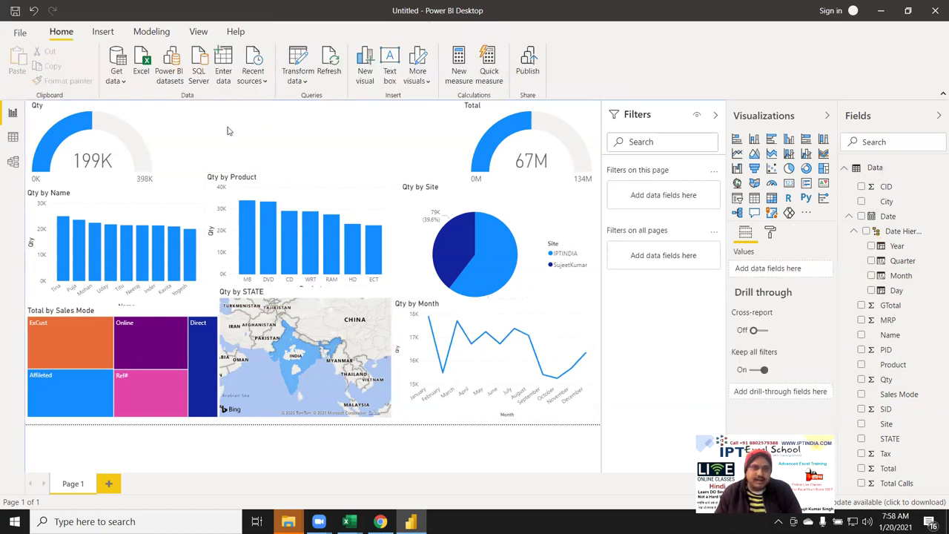
Insert a new text box with font size 20
click(102, 32)
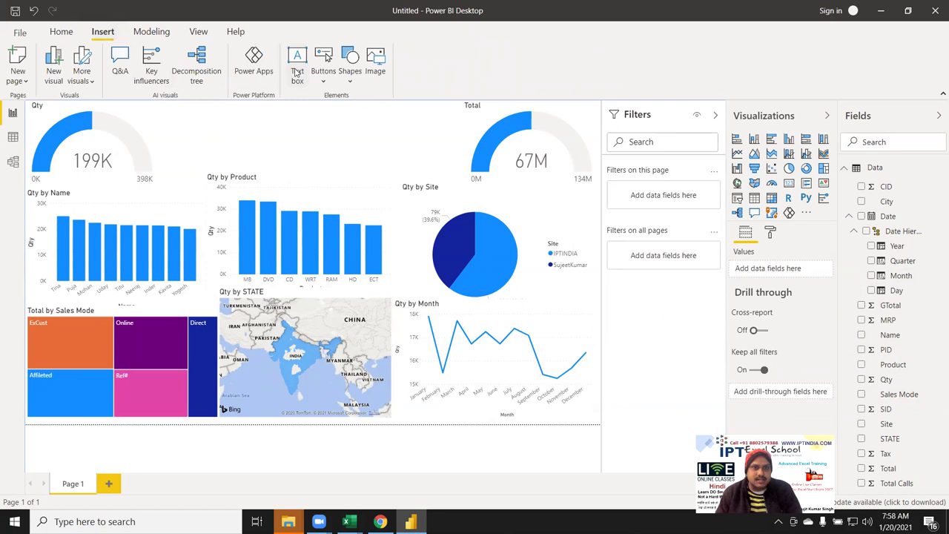
click(297, 63)
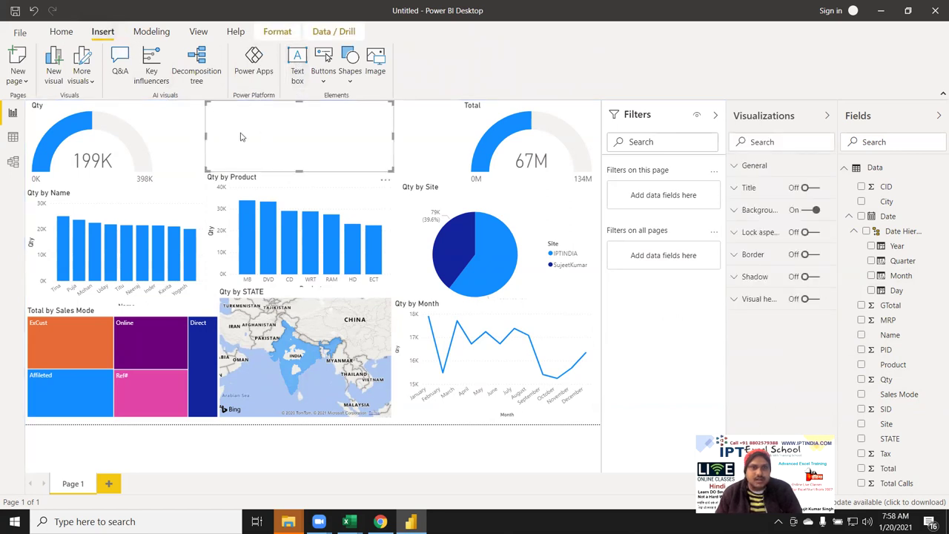
click(241, 147)
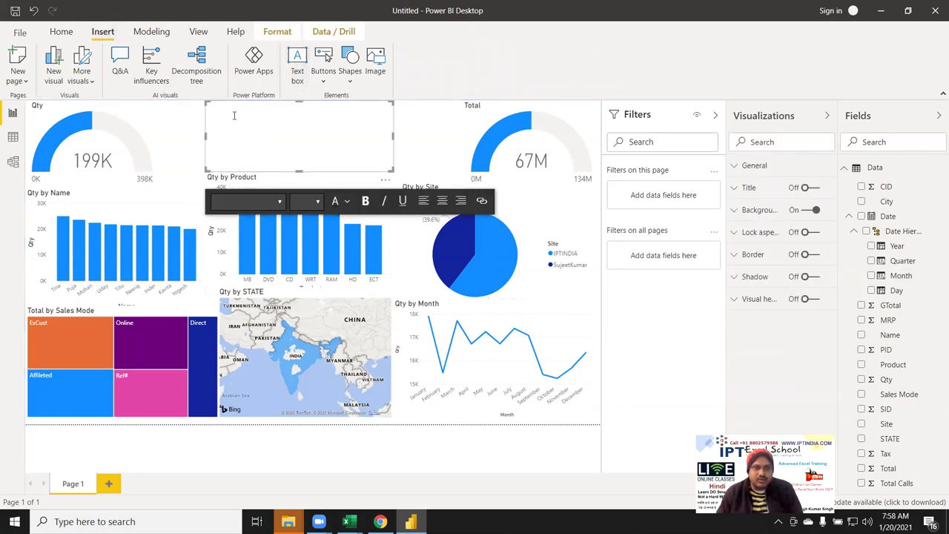
click(317, 201)
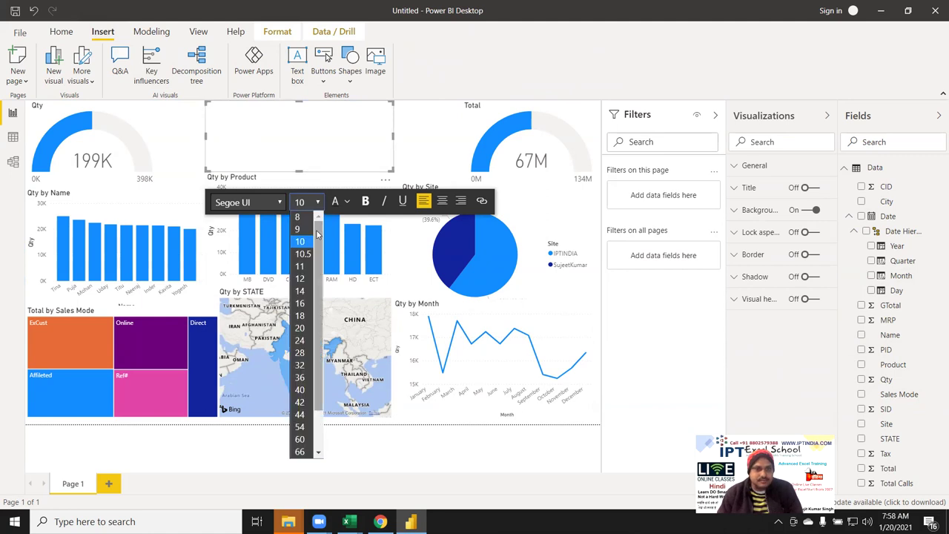
click(300, 328)
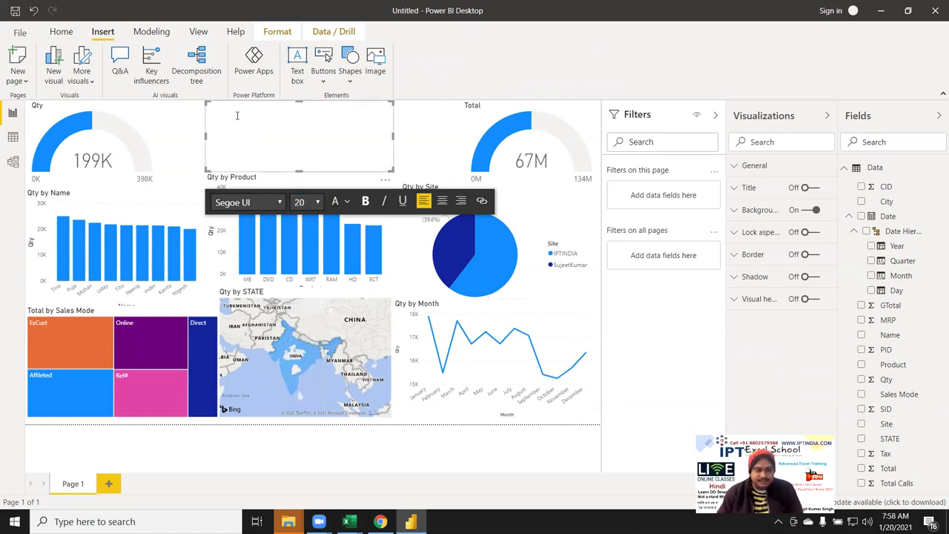
Type the title 'Sales Dashboard' with '2020 -2021' on a second line
text(Sales Dashboard)
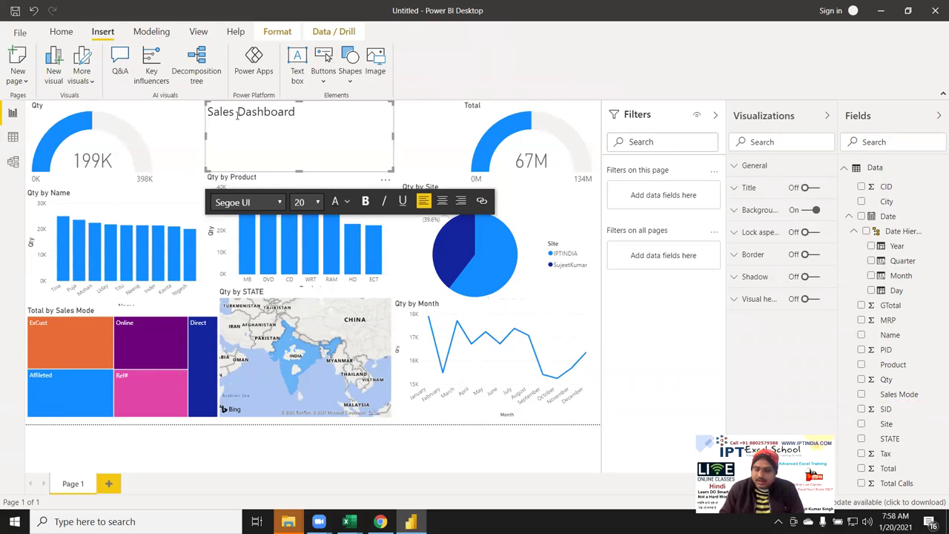
key(Return)
text(2020)
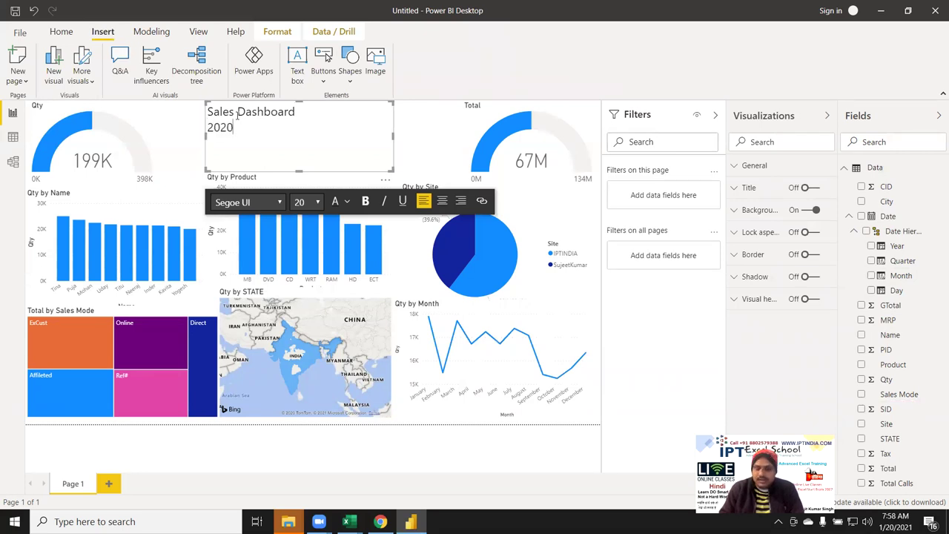
text(-020)
key(BackSpace)
key(BackSpace)
key(BackSpace)
text(2021)
Make the whole title bold and underlined, then resize its text box
mouse_move(208, 128)
mouse_down()
mouse_move(273, 136)
mouse_move(207, 128)
mouse_up()
shift+click(206, 108)
click(364, 201)
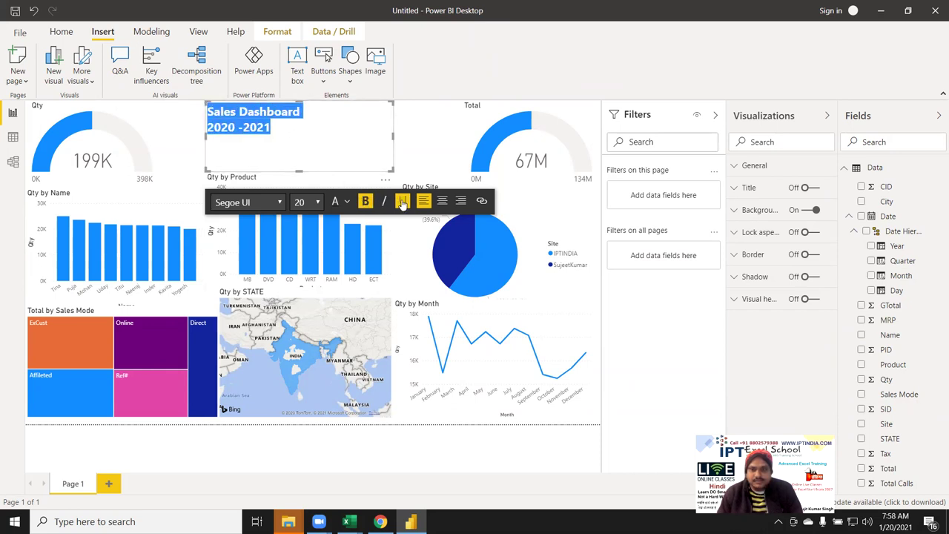
click(402, 202)
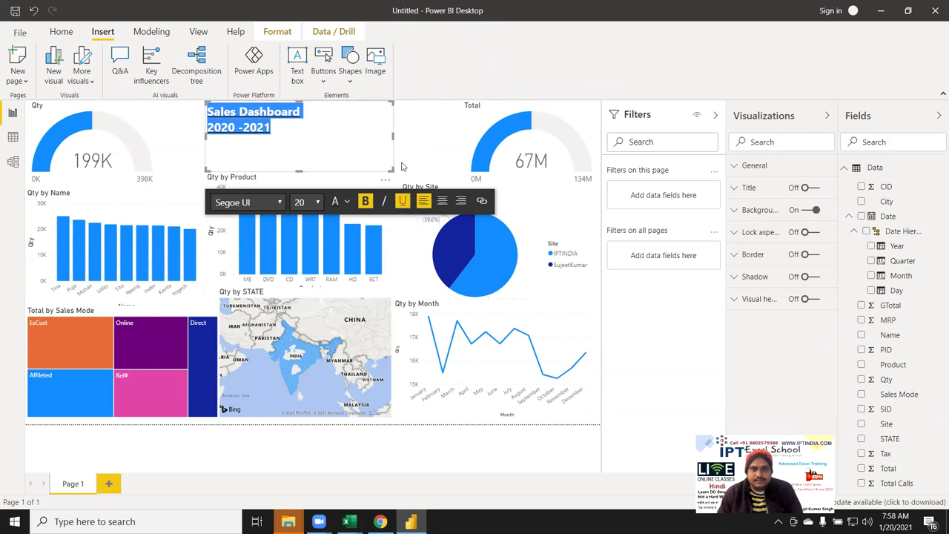
click(397, 169)
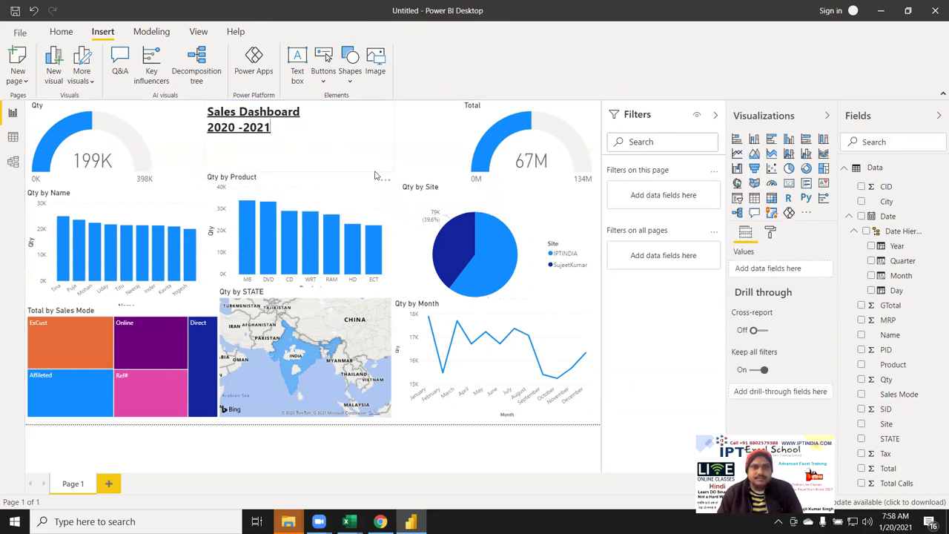
click(385, 169)
drag(390, 170, 405, 143)
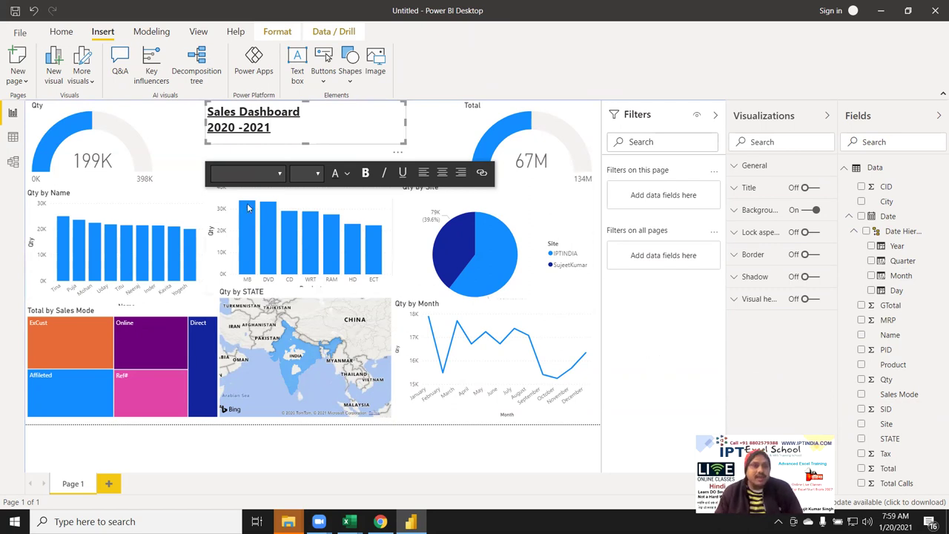
click(64, 35)
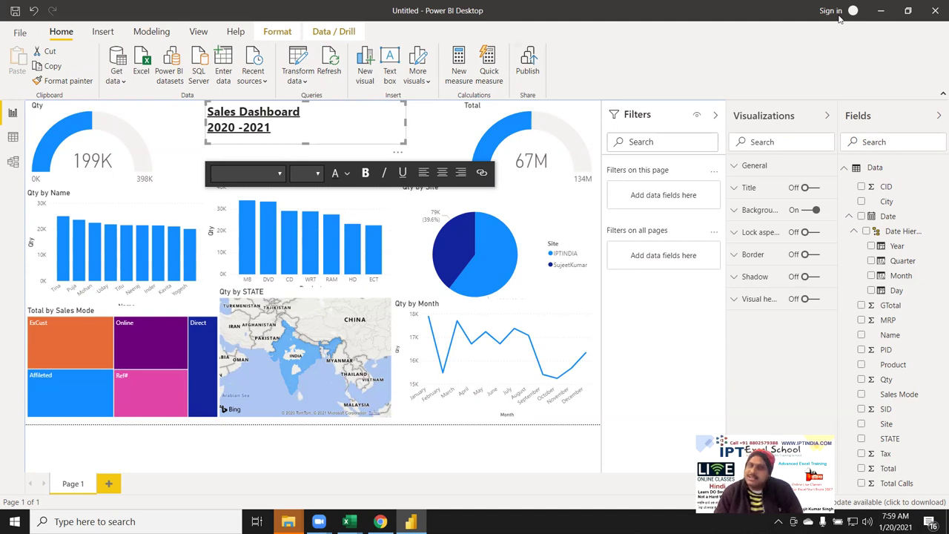
Start a Save As with the Power BI file type, then cancel it
click(24, 34)
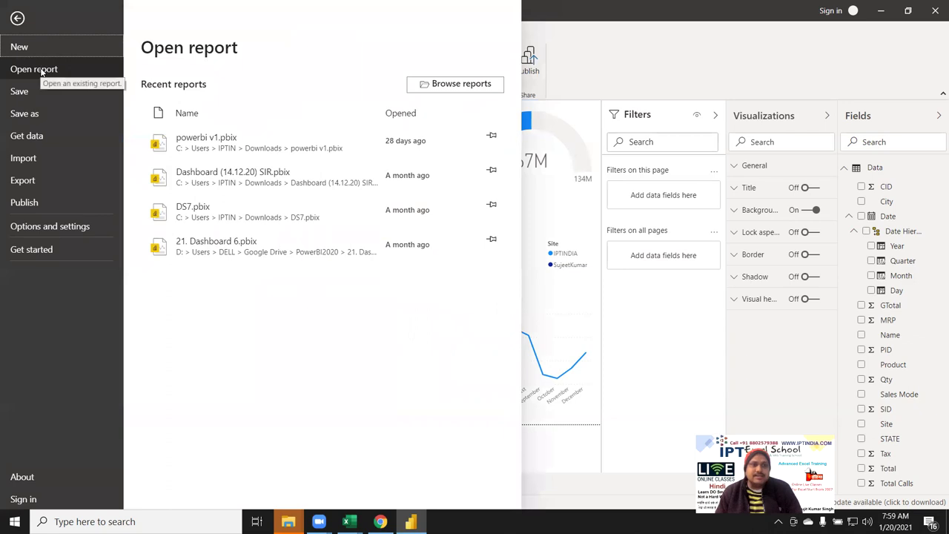
click(46, 115)
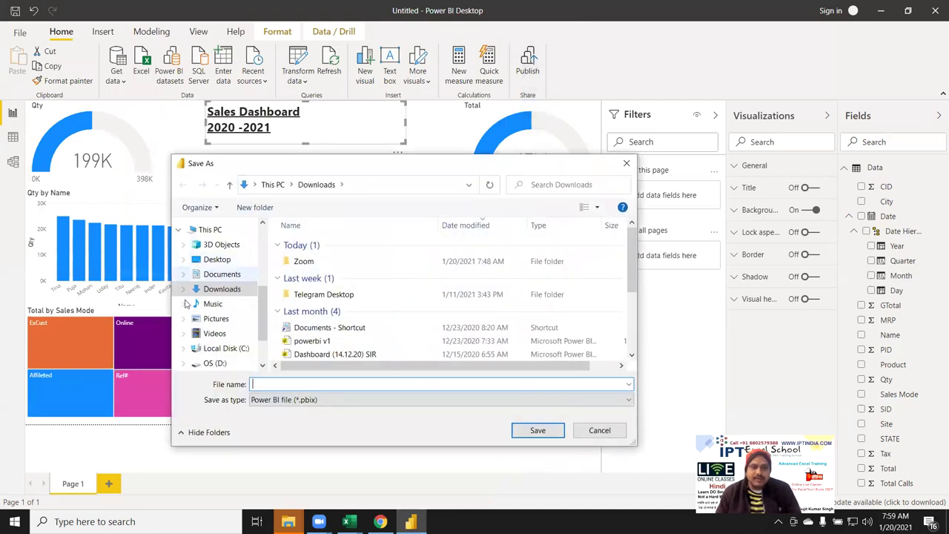
click(296, 400)
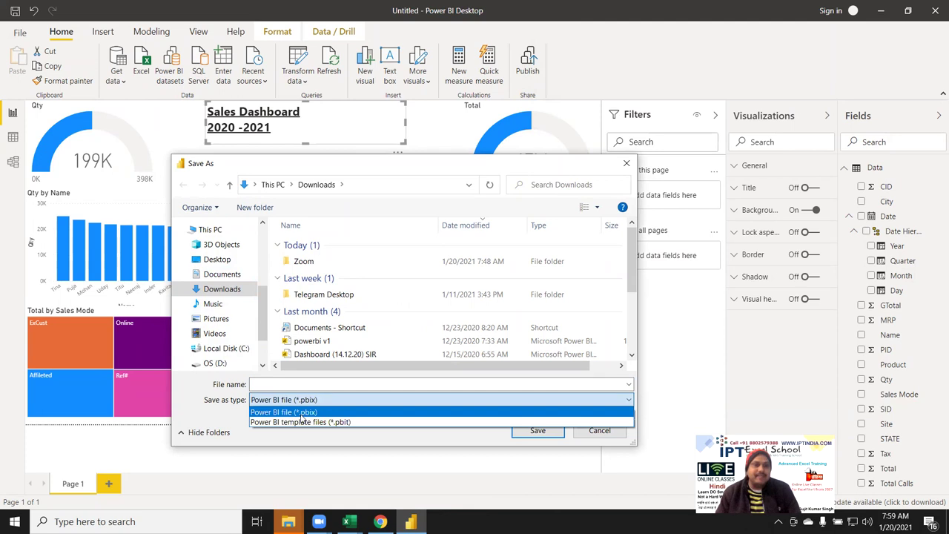
click(302, 415)
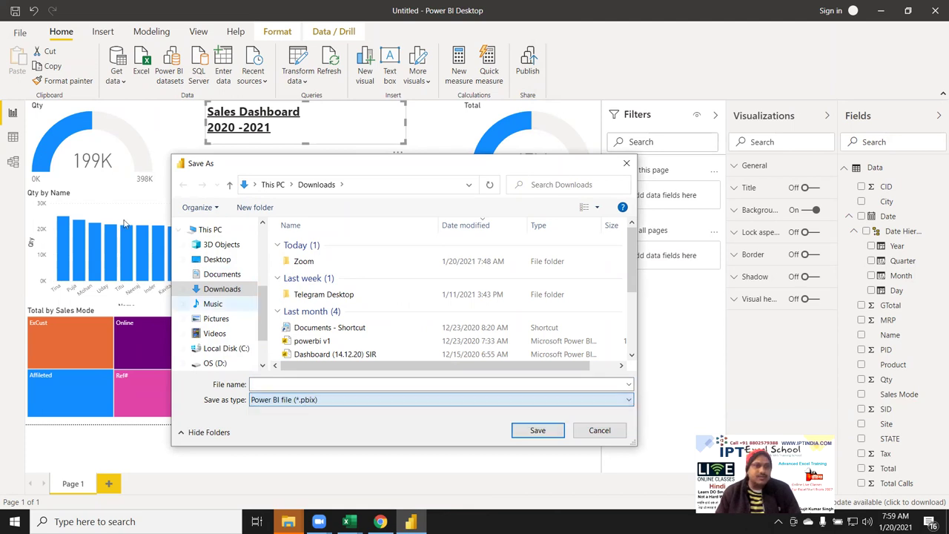
key(Escape)
Export the report to PDF via File > Export
click(13, 34)
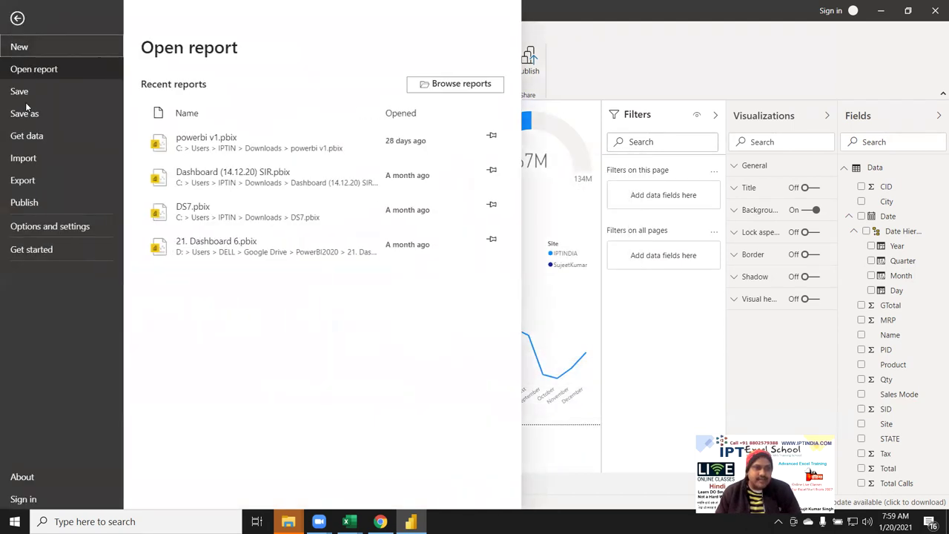
click(39, 186)
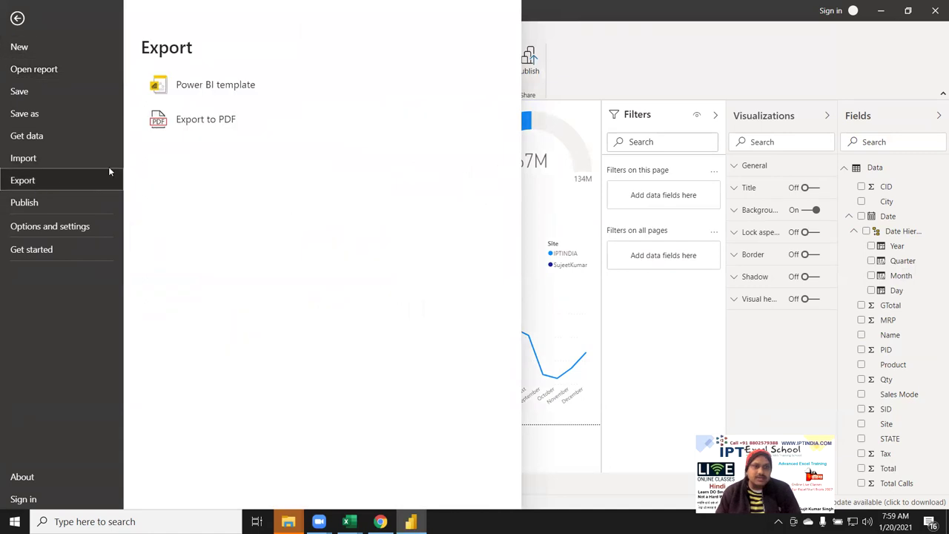
click(212, 130)
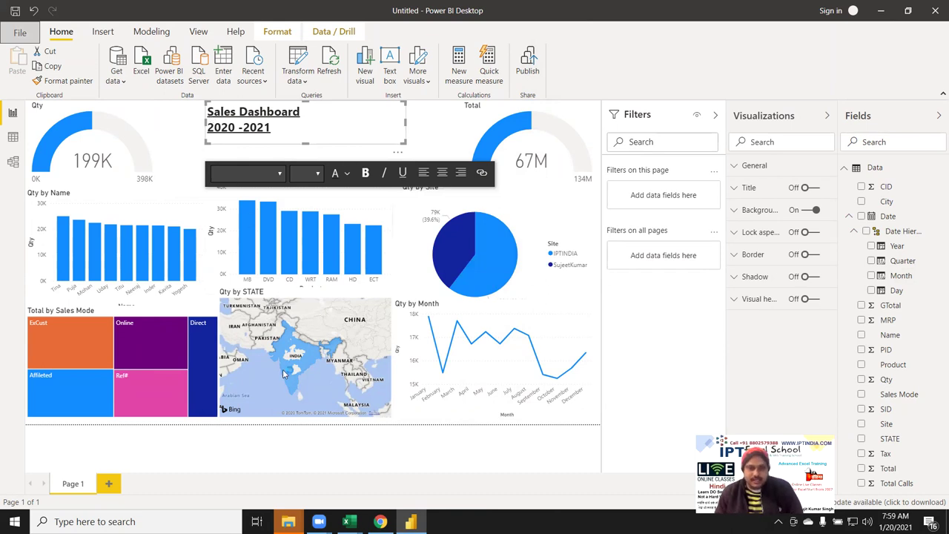
mouse_move(282, 372)
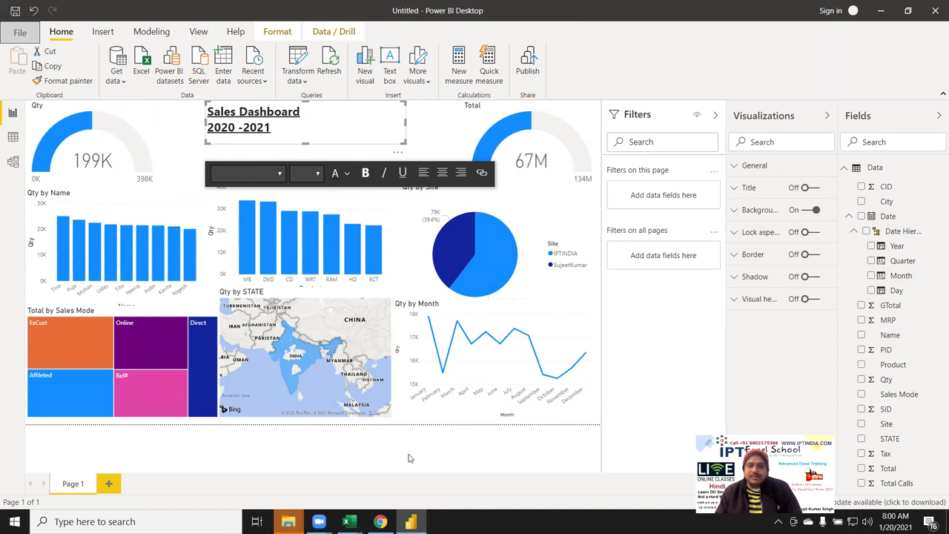
click(882, 12)
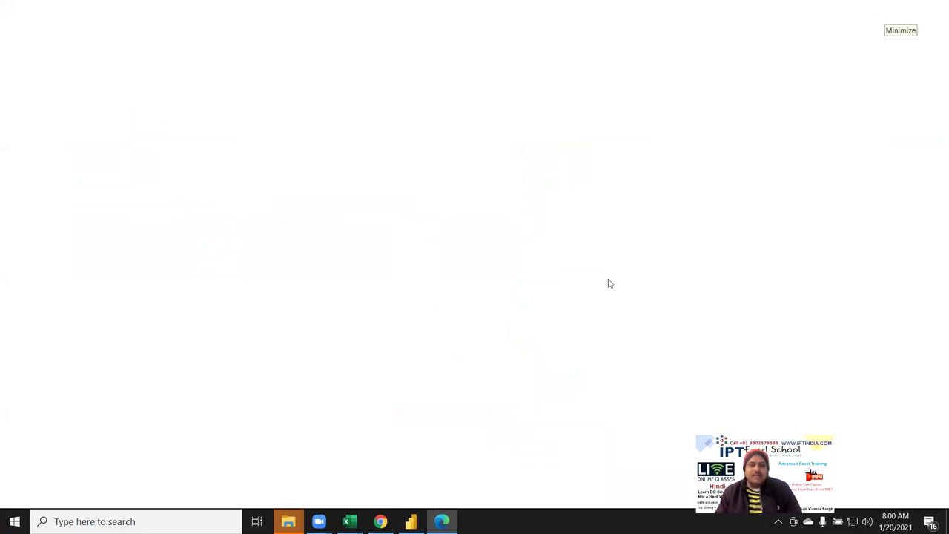
mouse_move(441, 521)
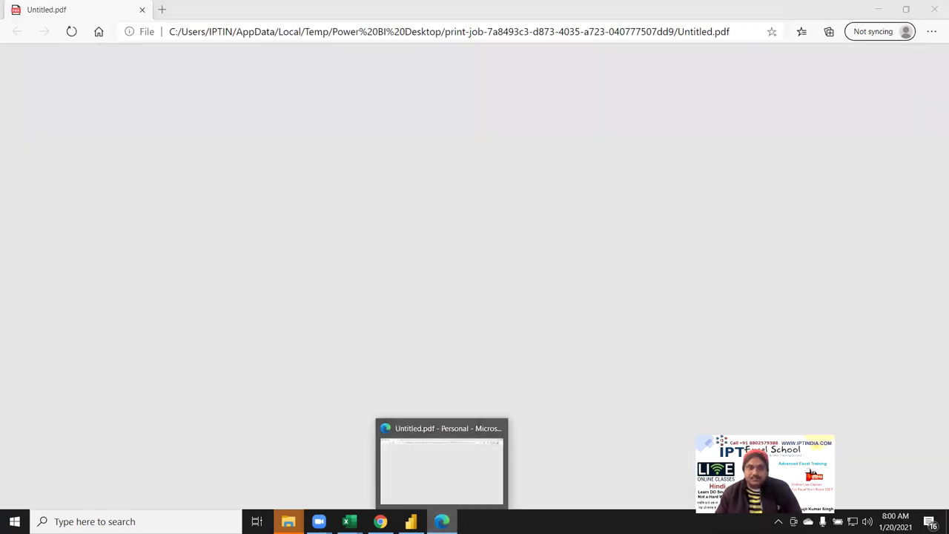
click(441, 521)
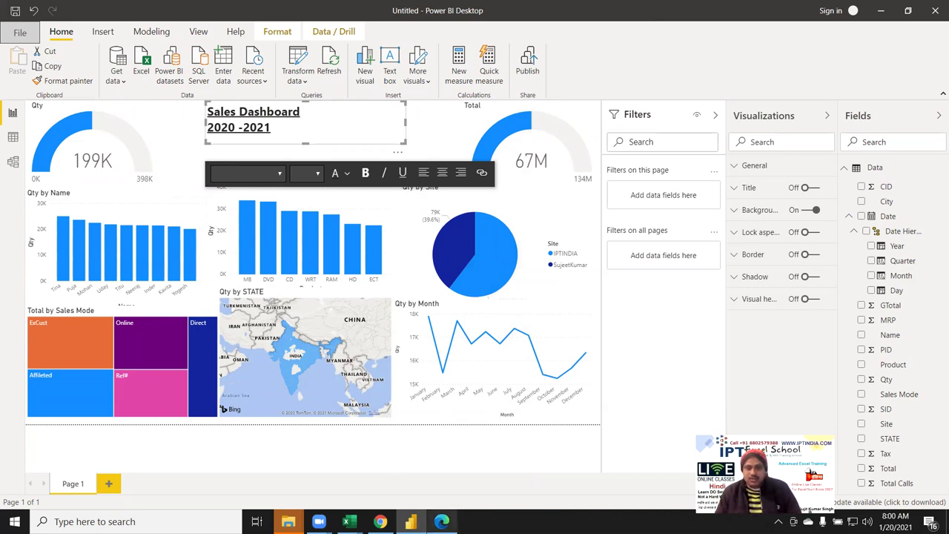
click(442, 521)
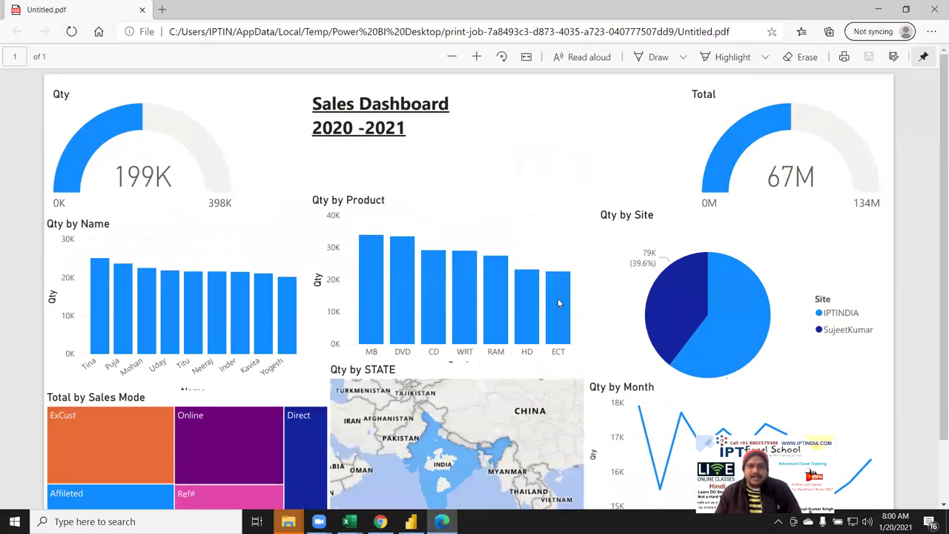
scroll(558, 302, down, 2)
scroll(565, 367, up, 2)
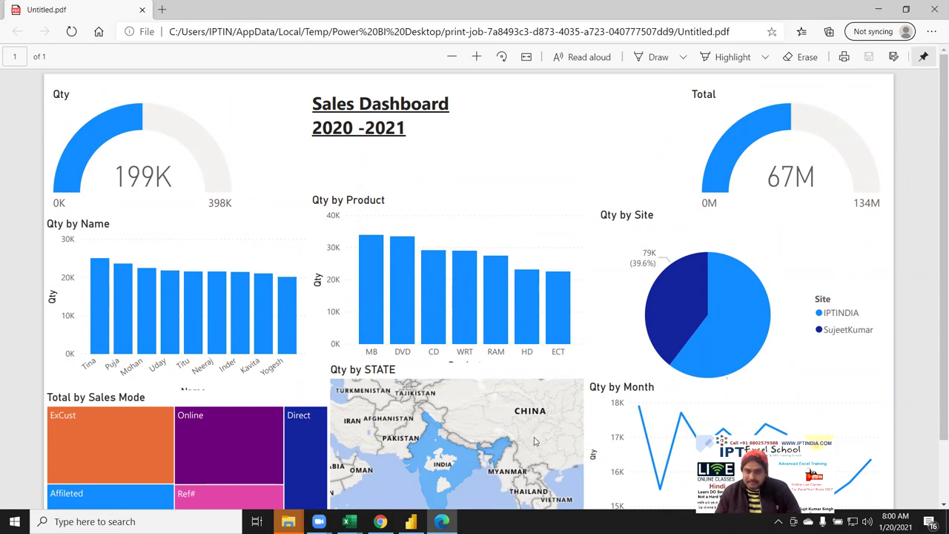
scroll(534, 441, down, 3)
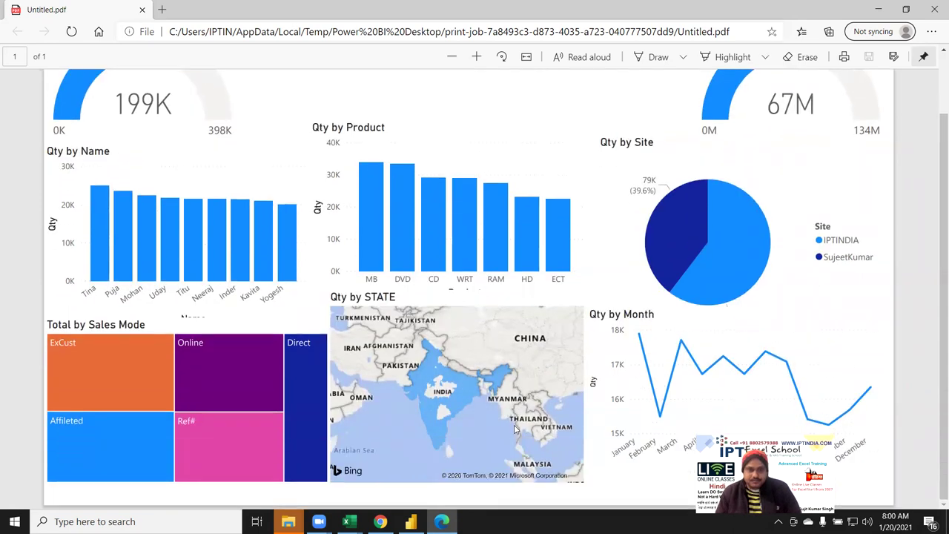
scroll(454, 380, up, 3)
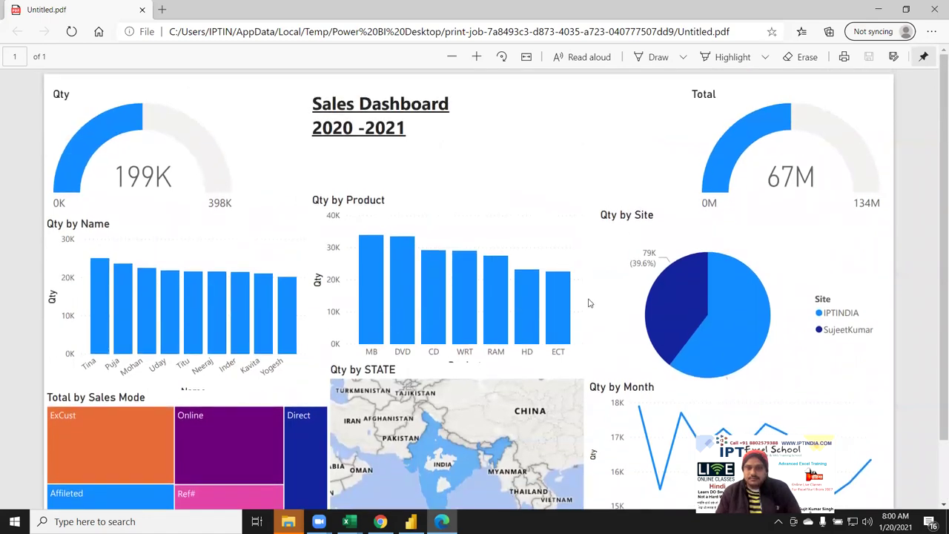
click(882, 10)
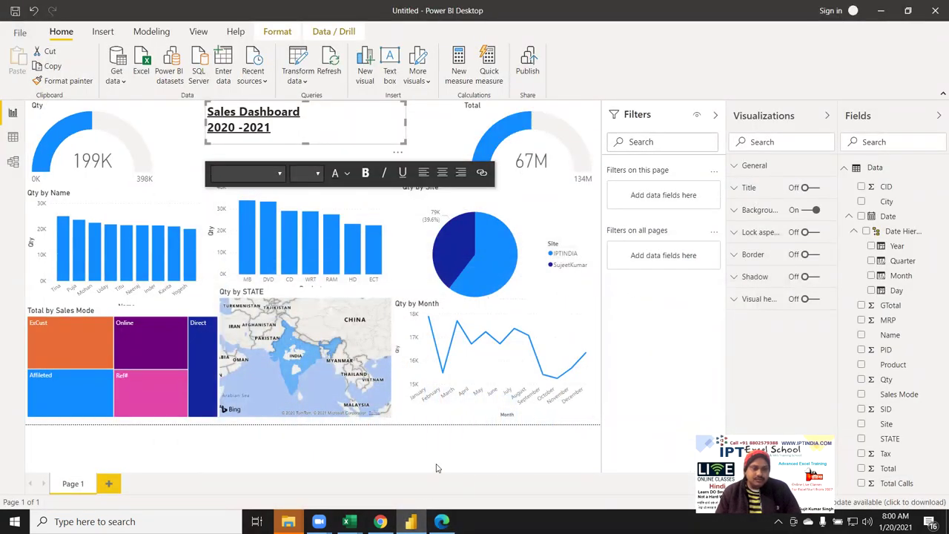
click(436, 467)
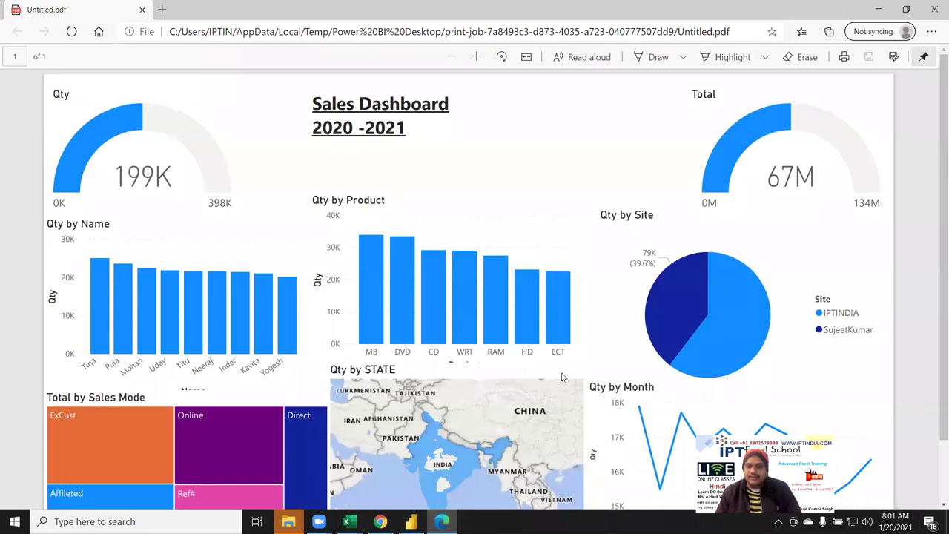
scroll(563, 378, down, 1)
scroll(552, 398, up, 1)
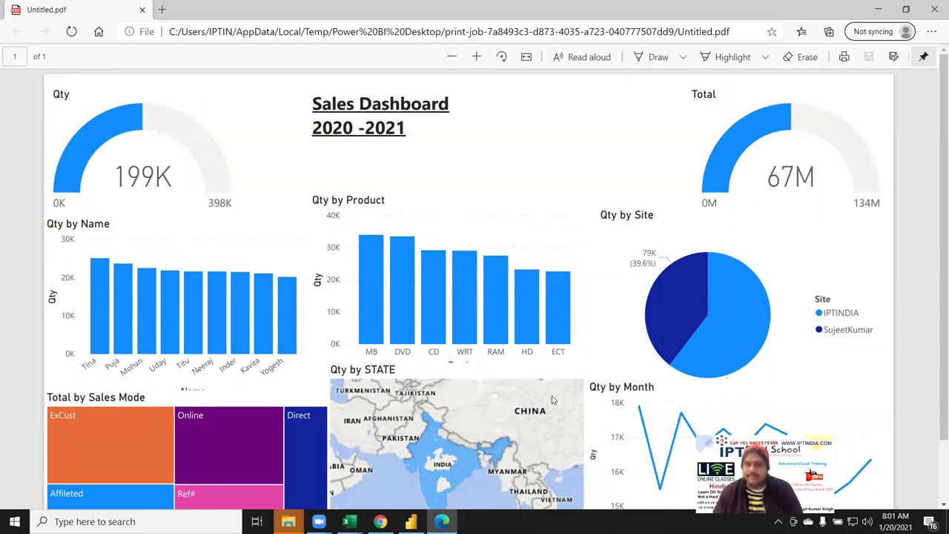
click(878, 9)
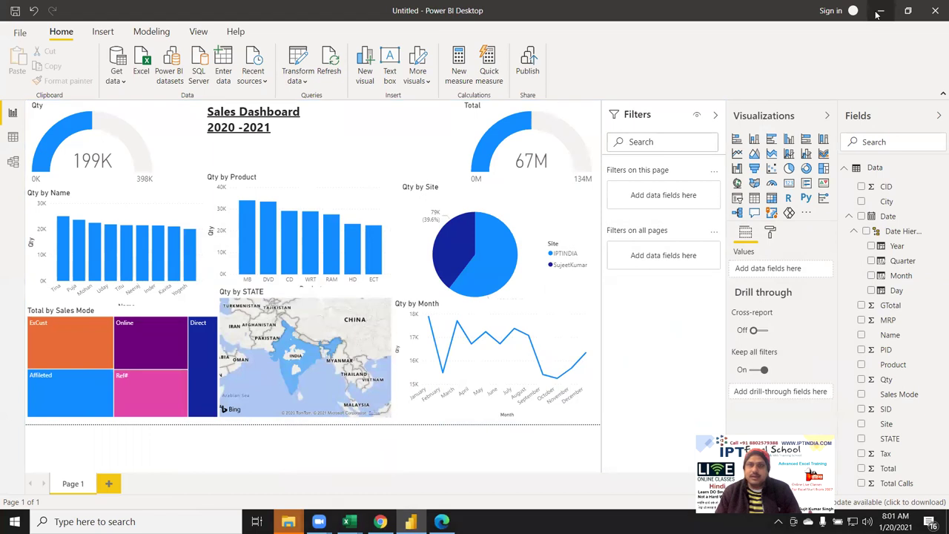
Load the iptindia.com website in Chrome and dismiss the demo class popup
click(881, 11)
click(704, 31)
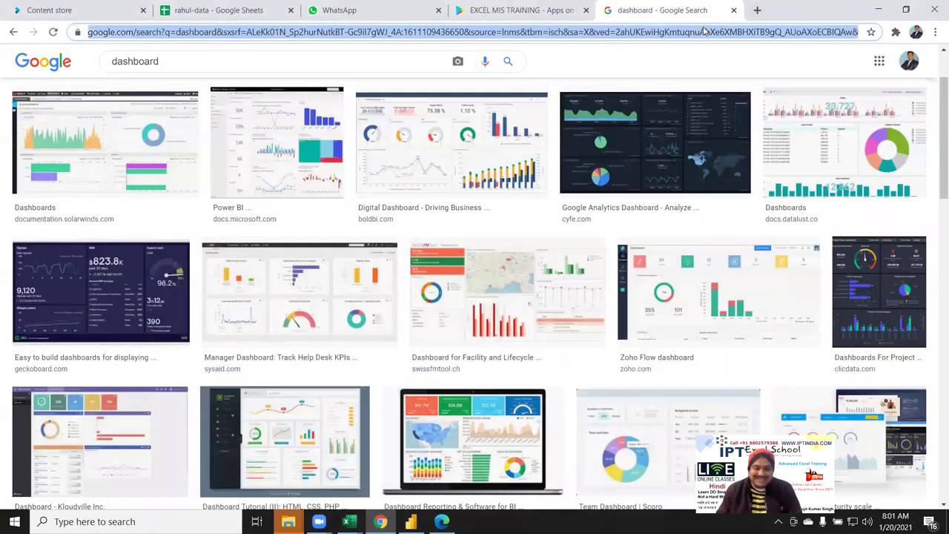
text(ipt)
key(Return)
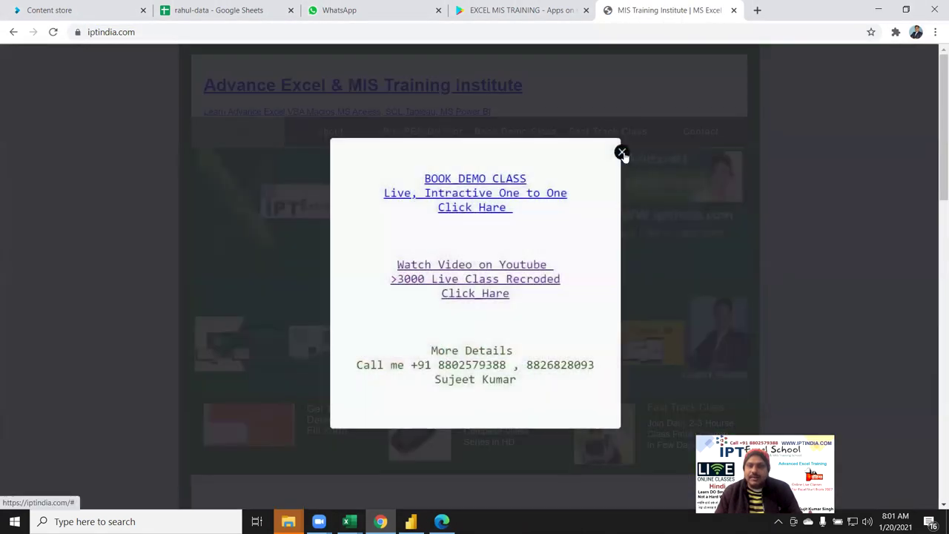
click(621, 152)
Download the Power BI course PDF from the site and close the advertisement
scroll(701, 282, down, 4)
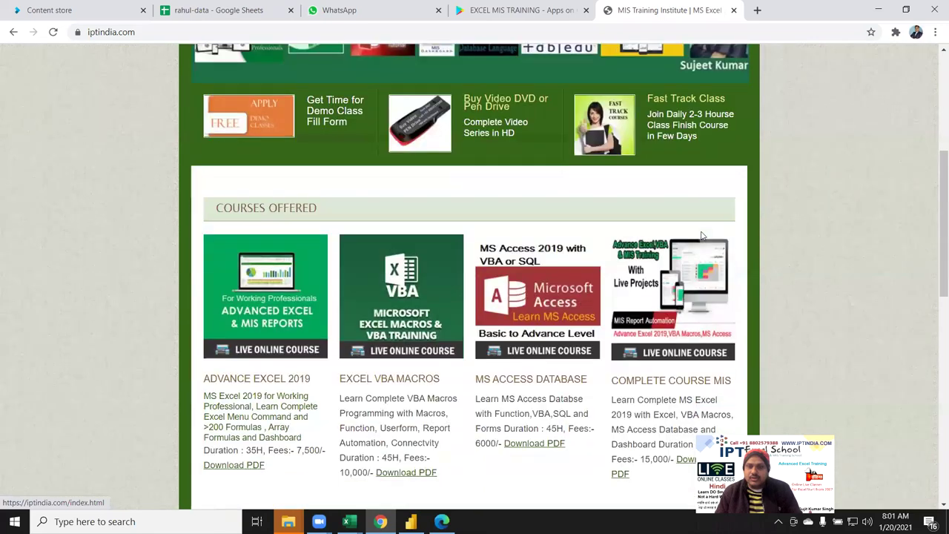
scroll(706, 305, down, 5)
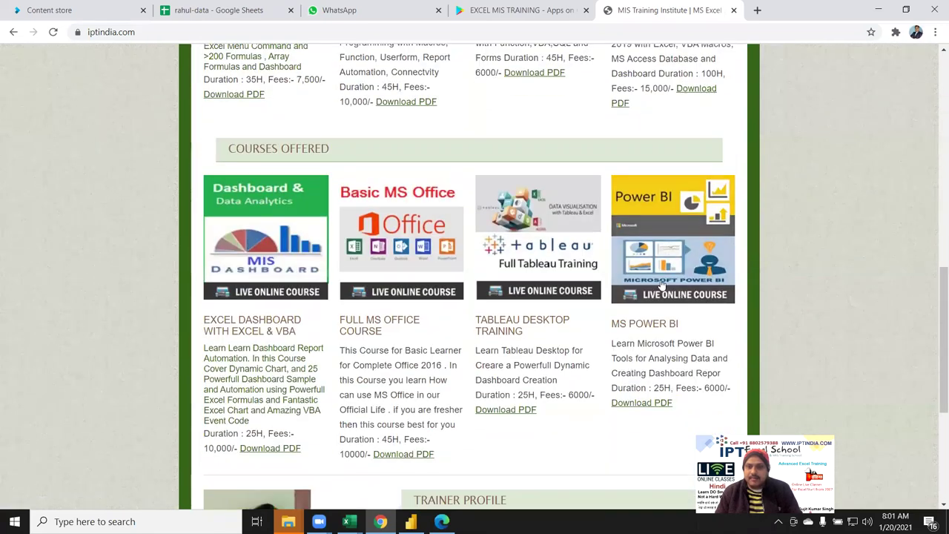
scroll(667, 281, down, 2)
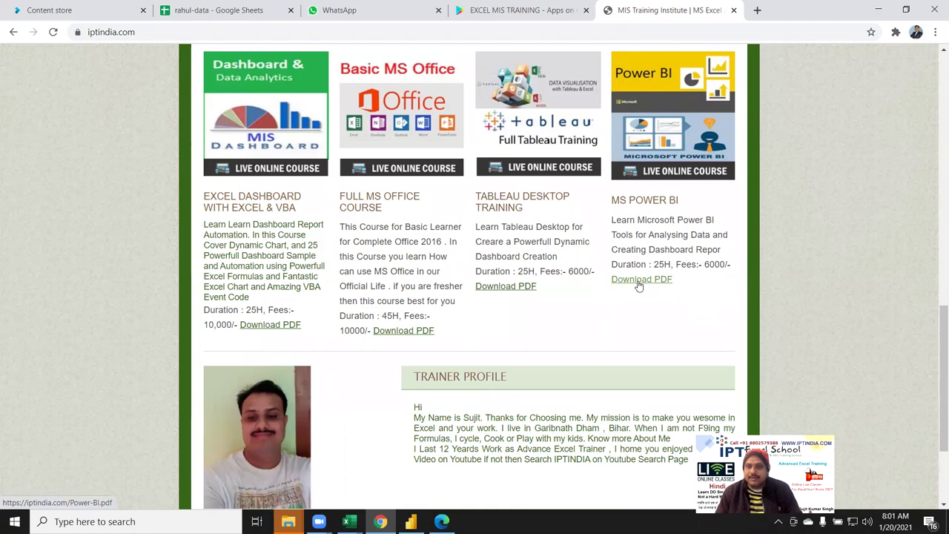
click(638, 286)
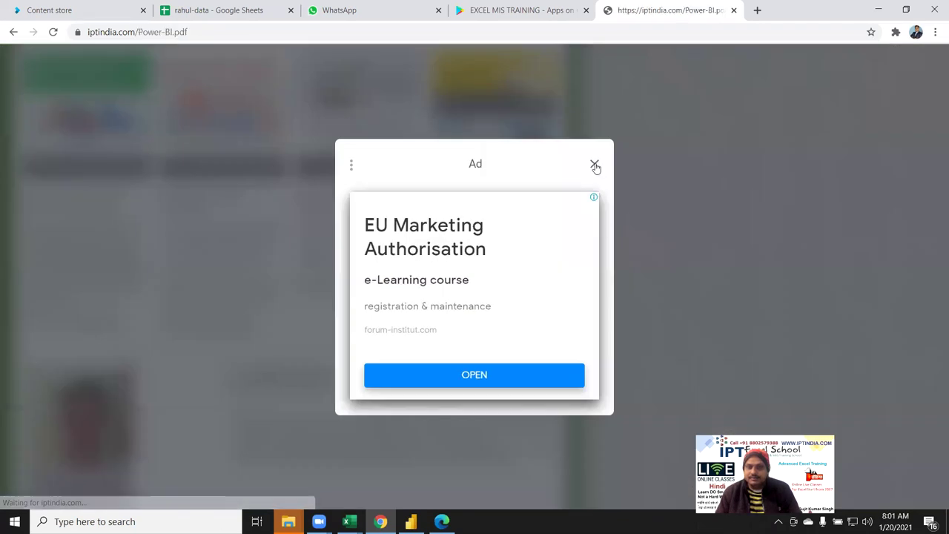
click(594, 165)
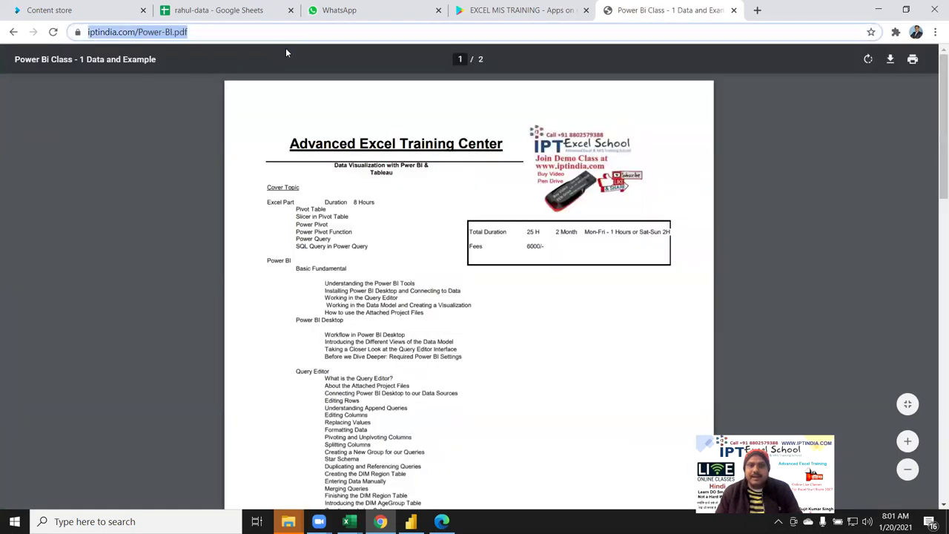
Scroll through both PDF pages and back to the page 1 topic list, selecting 'Query'
scroll(454, 273, down, 4)
scroll(453, 272, down, 1)
scroll(452, 272, down, 2)
scroll(449, 271, down, 3)
scroll(449, 270, down, 3)
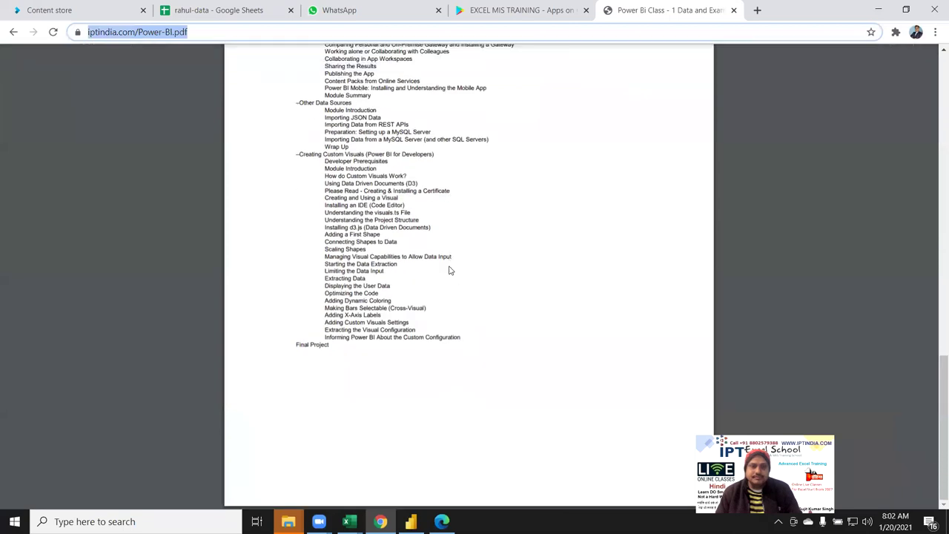
scroll(451, 263, up, 3)
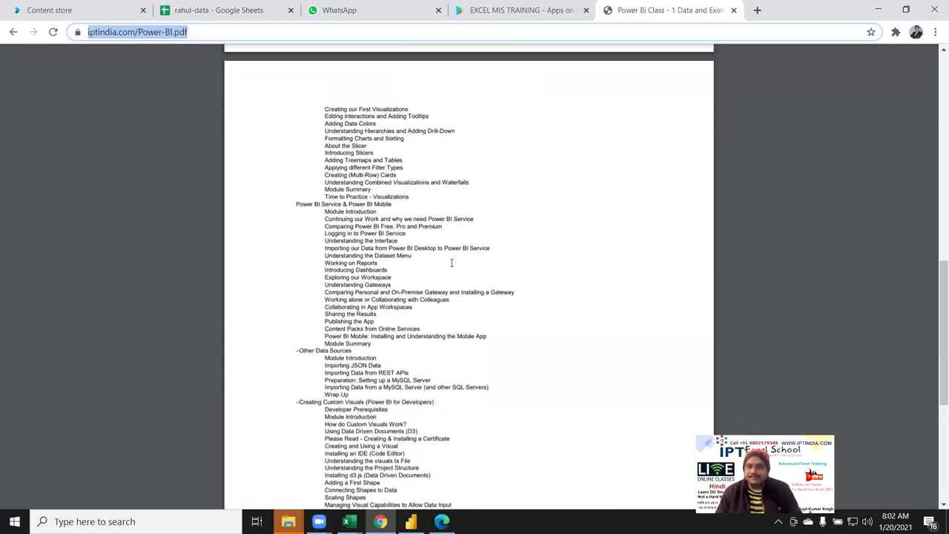
scroll(450, 262, up, 5)
scroll(451, 263, up, 5)
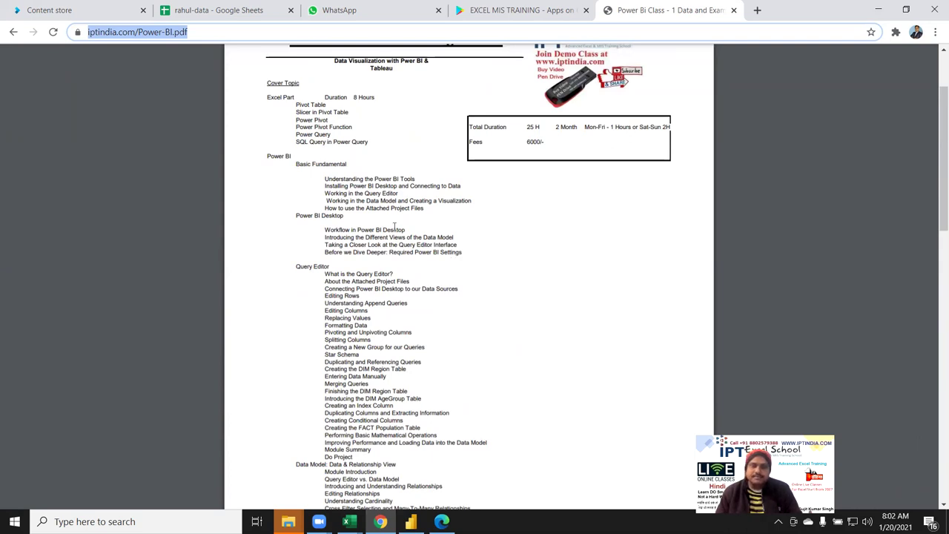
double_click(407, 244)
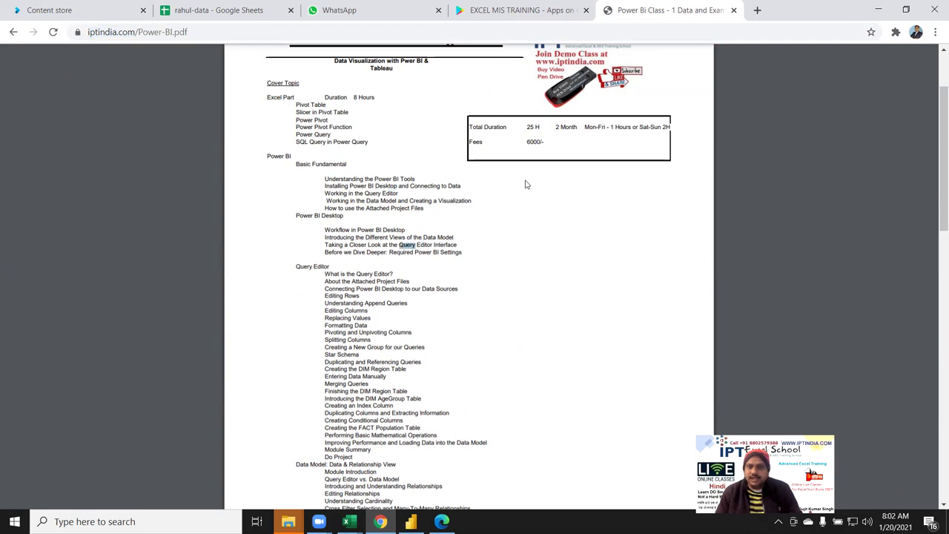
click(714, 30)
Open Google and search for 'power bi dashboard' using the suggestion list
text(goo)
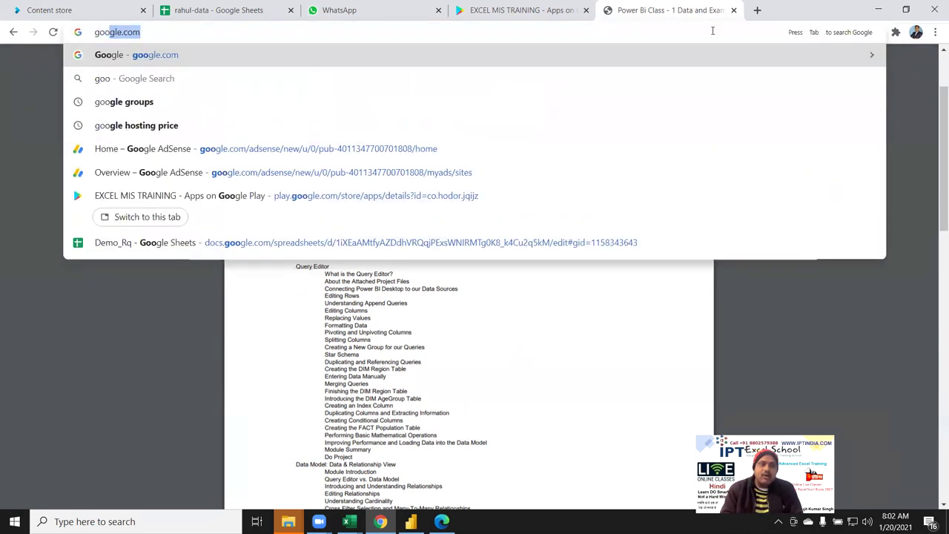
key(Return)
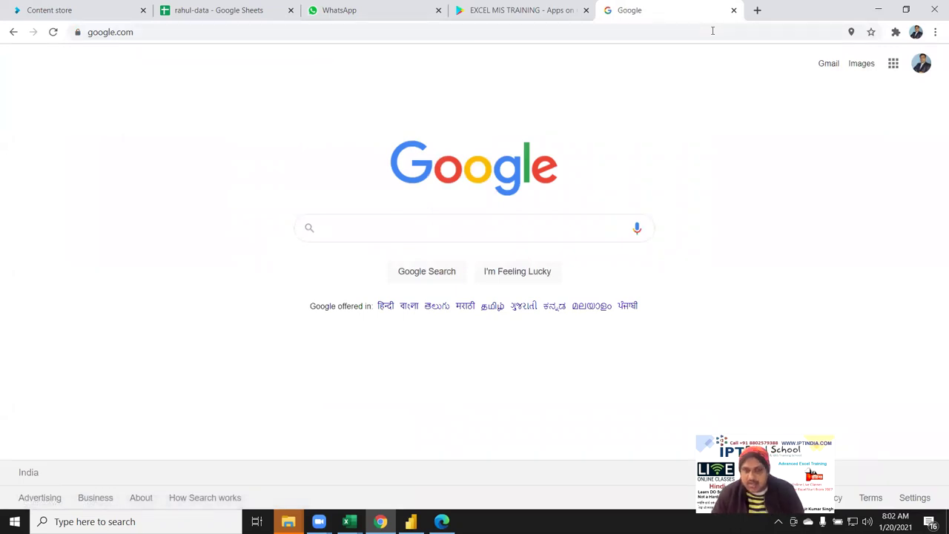
text(po)
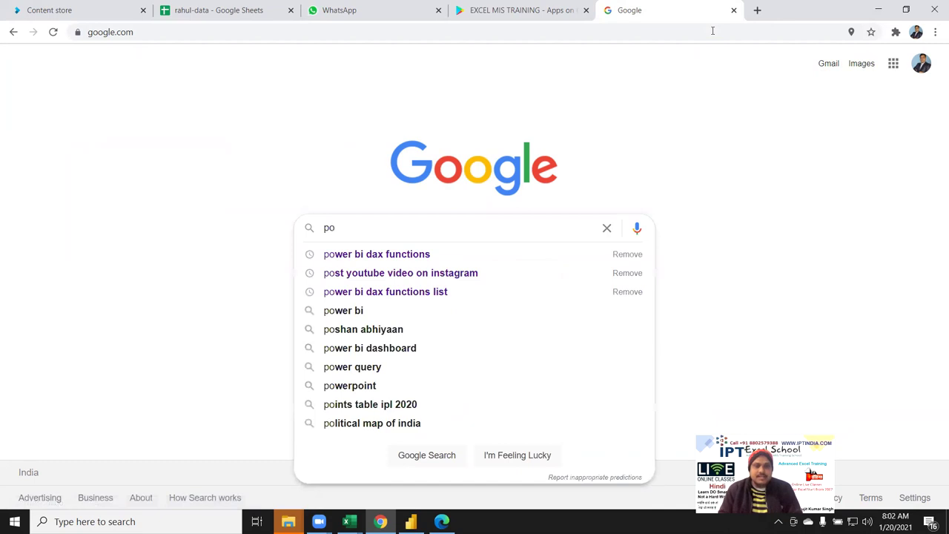
text(wer )
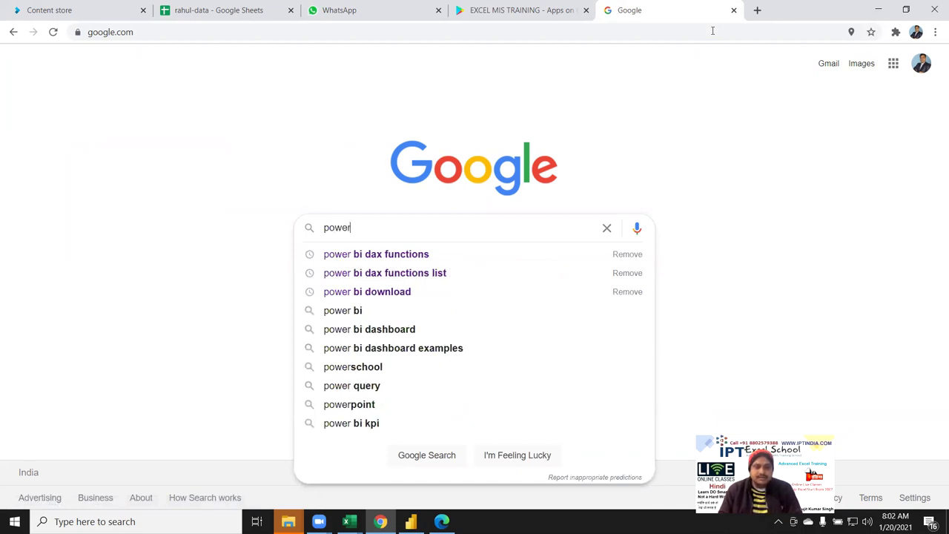
text(BI)
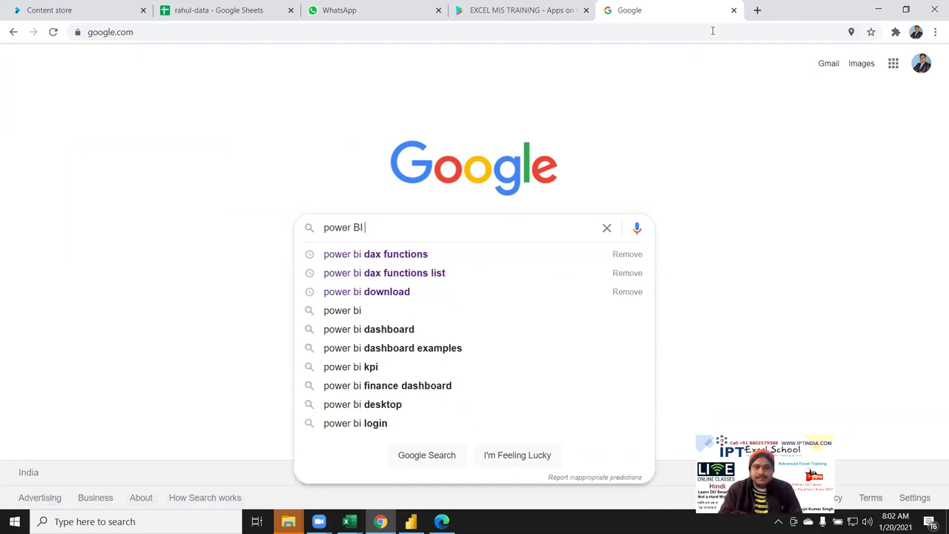
key(Down)
key(Down)
key(Down)
key(Down)
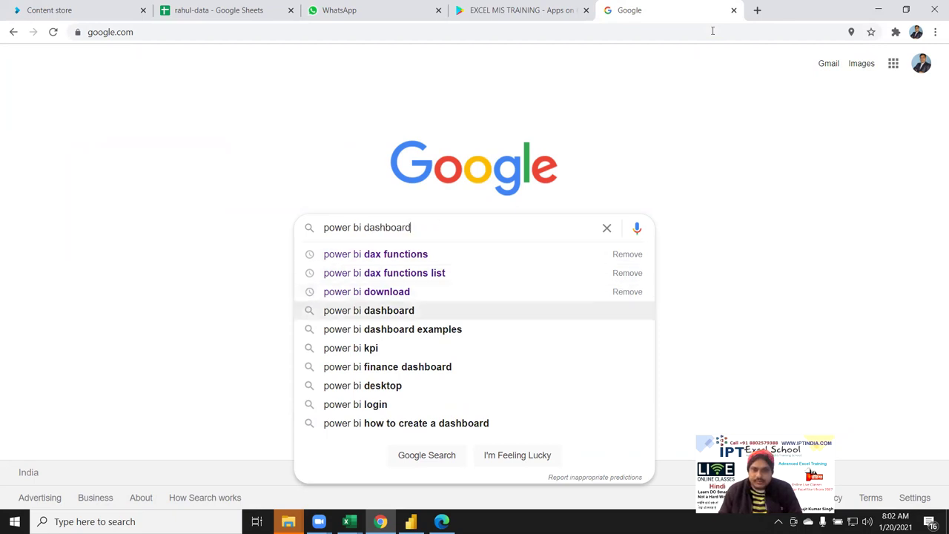
key(Return)
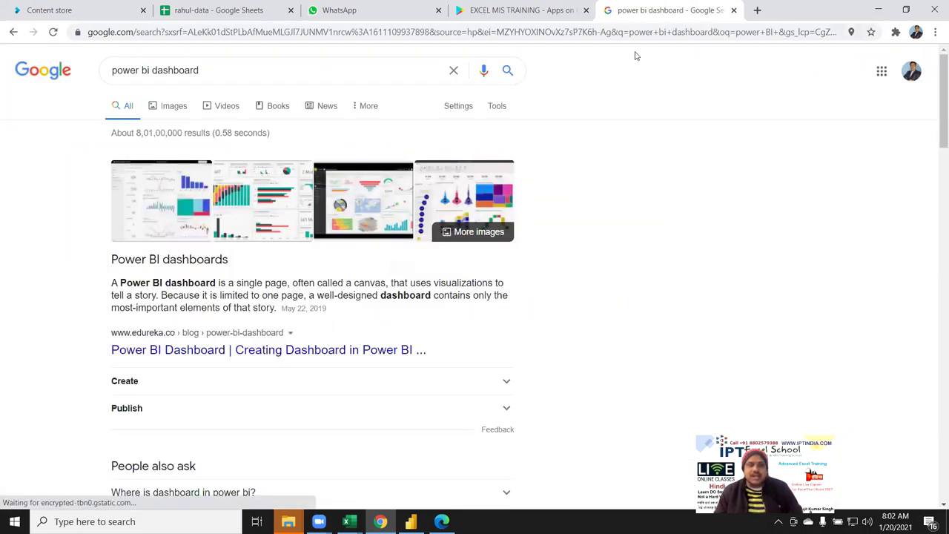
Review the search results and highlight the edureka result's title
scroll(326, 183, down, 2)
scroll(322, 188, up, 2)
scroll(265, 190, down, 2)
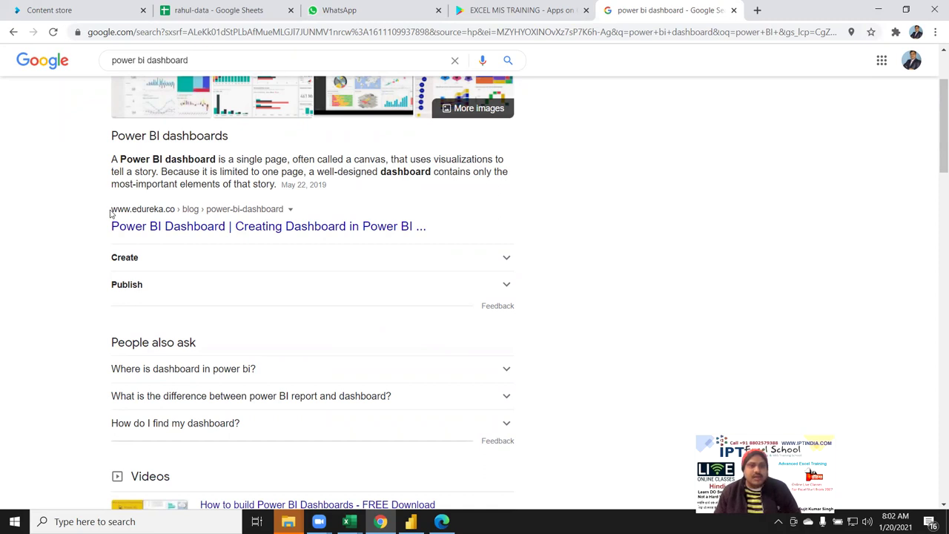
drag(110, 213, 172, 211)
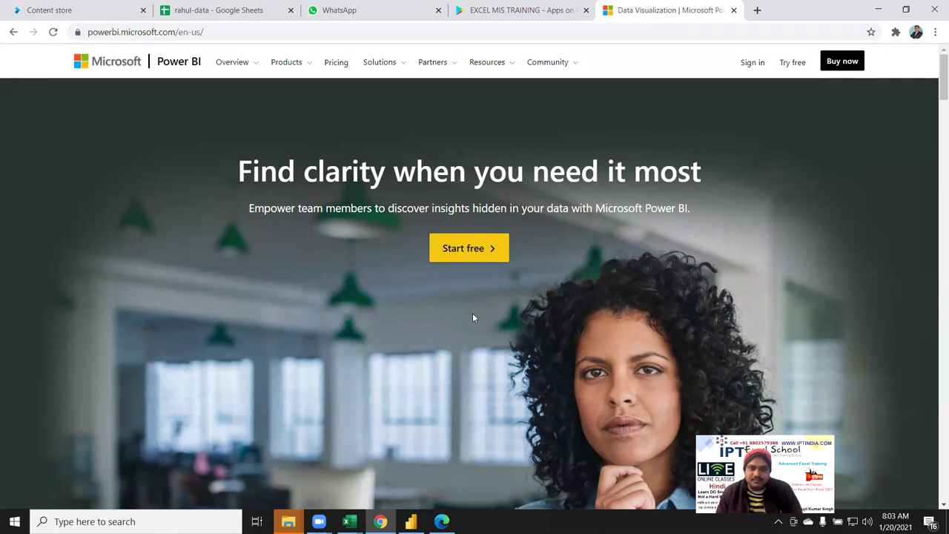
Go to Products > Power BI Desktop and open its download and language options
click(283, 64)
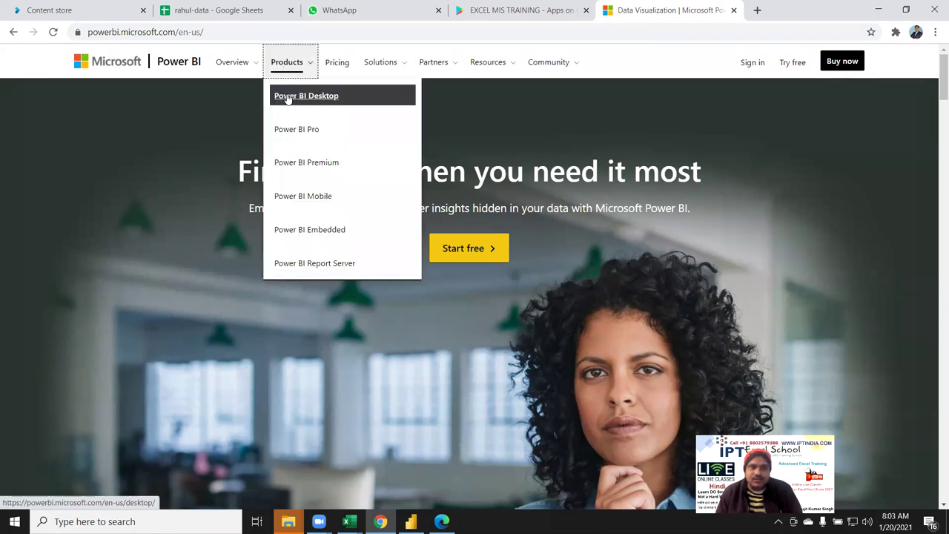
click(288, 99)
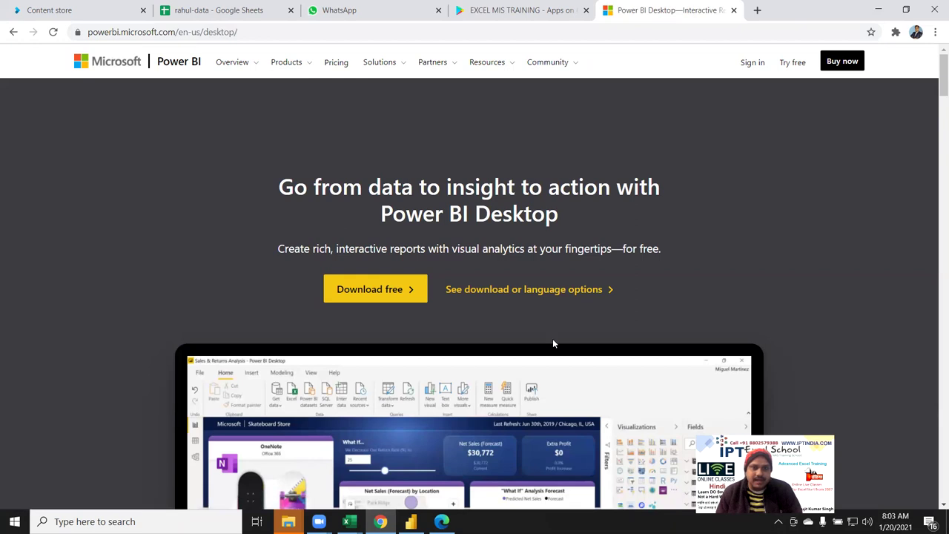
scroll(472, 283, down, 3)
scroll(422, 247, up, 3)
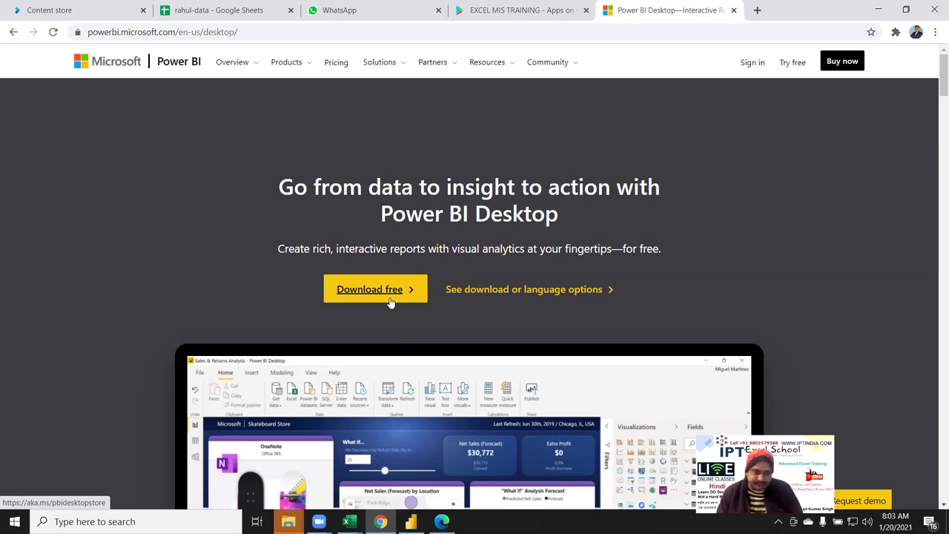
click(461, 289)
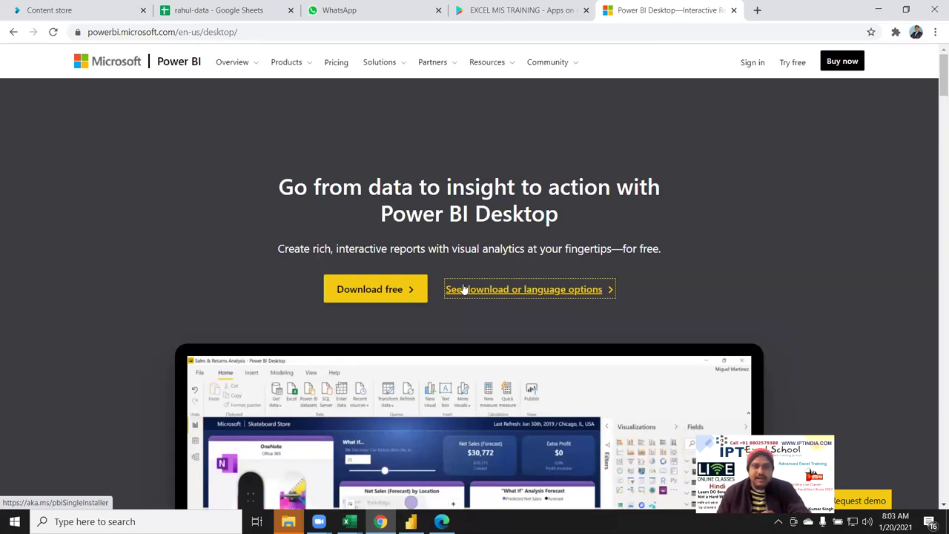
click(463, 289)
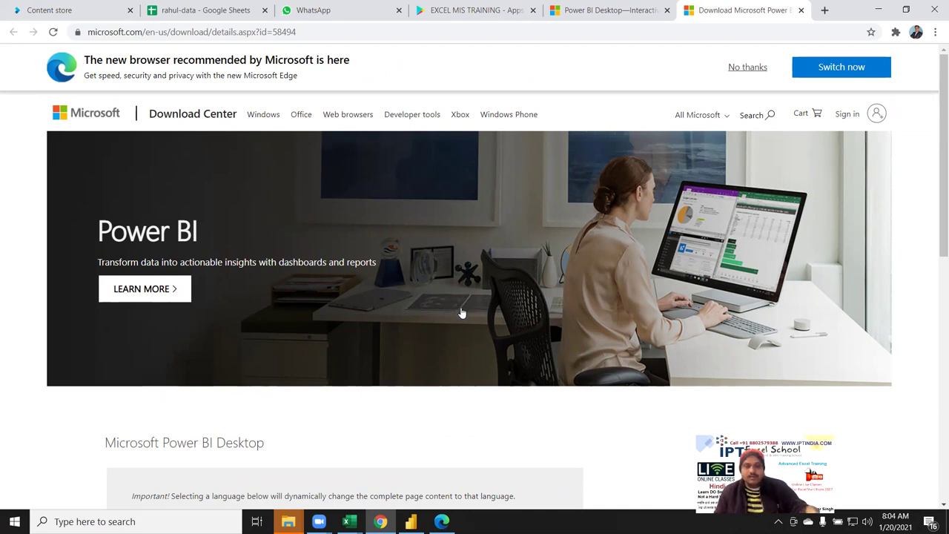
Download Power BI Desktop in English, then return to the Power BI Desktop tab
scroll(371, 356, down, 3)
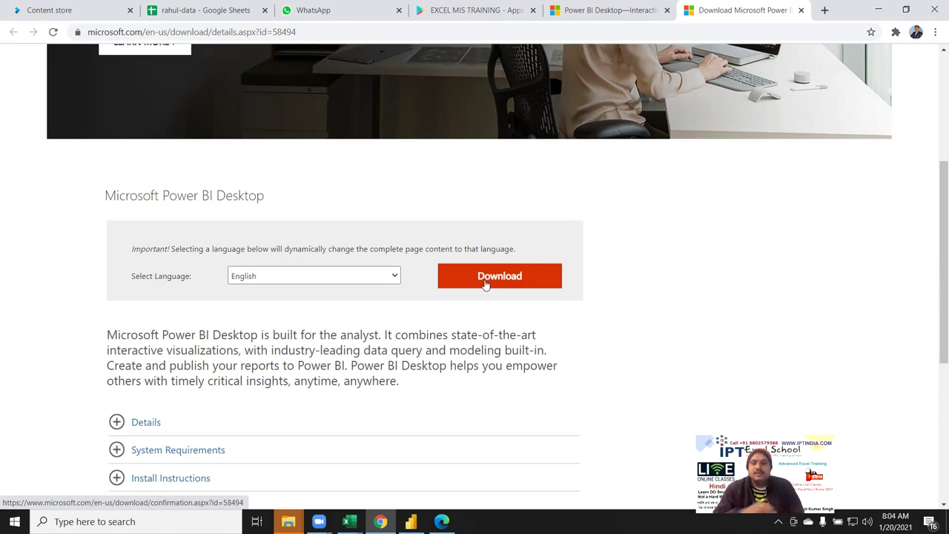
click(507, 284)
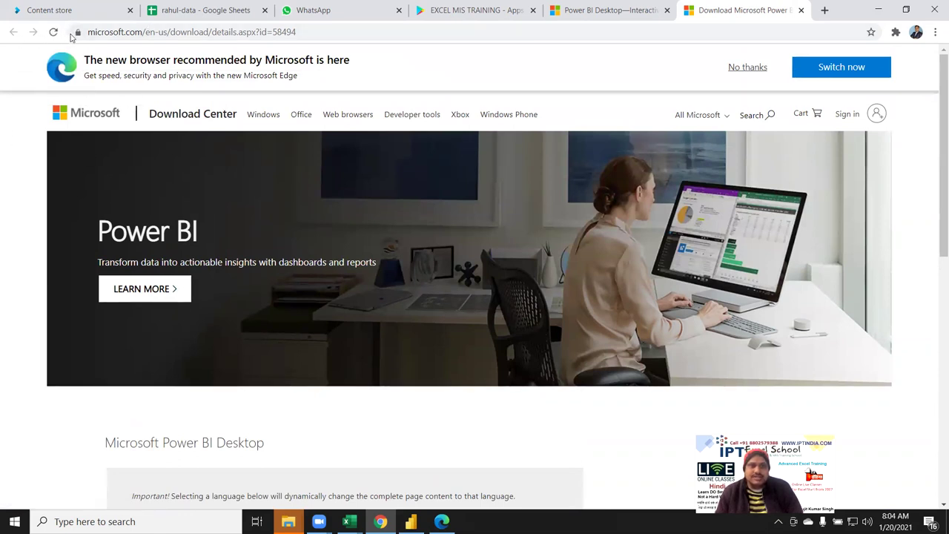
click(609, 18)
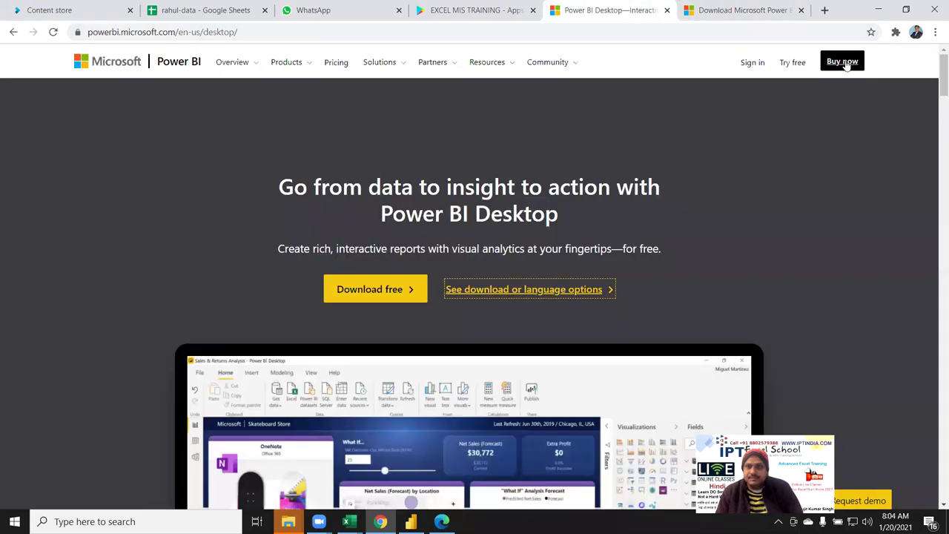
Visit the Power BI sign-in page, return, and open the free trial page
click(740, 69)
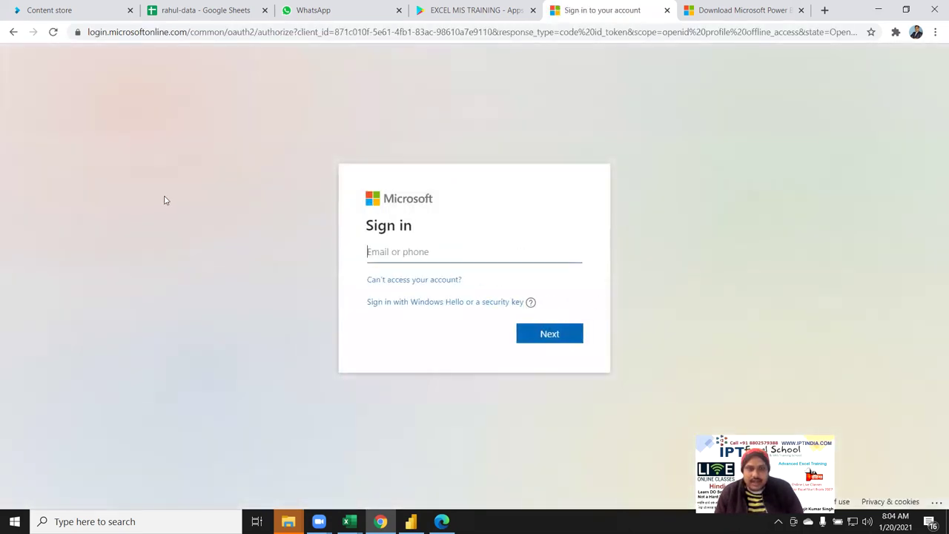
click(13, 32)
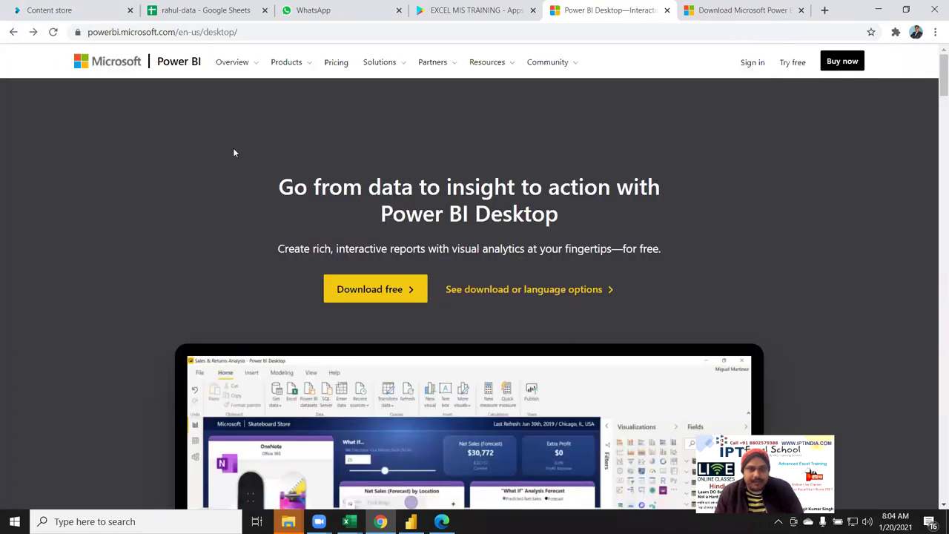
click(792, 69)
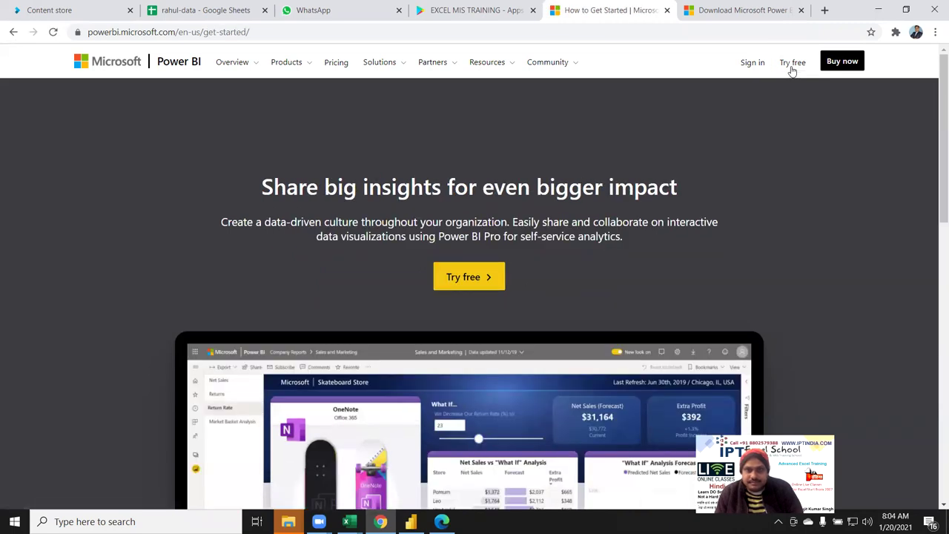
Dismiss the survey invitation and start the free-trial sign-up
scroll(576, 234, down, 4)
scroll(571, 236, down, 3)
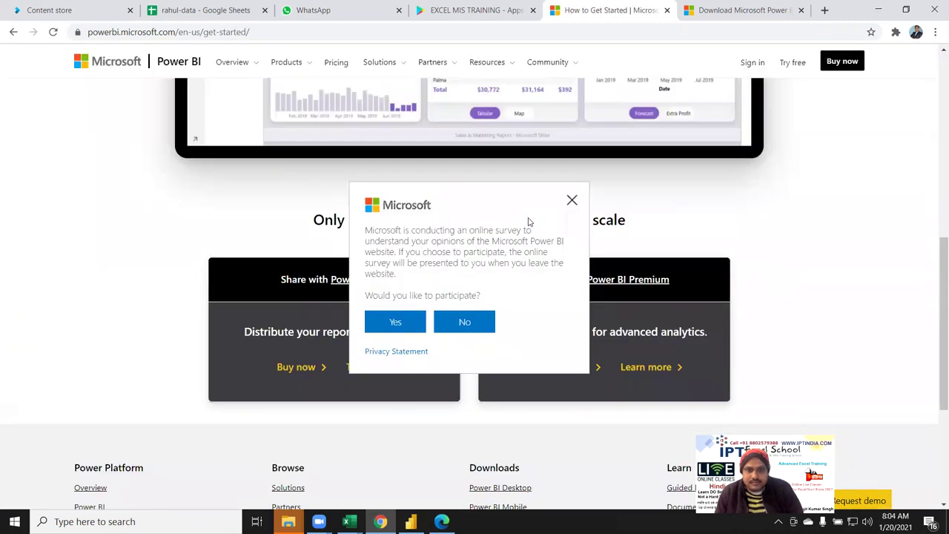
scroll(550, 246, up, 3)
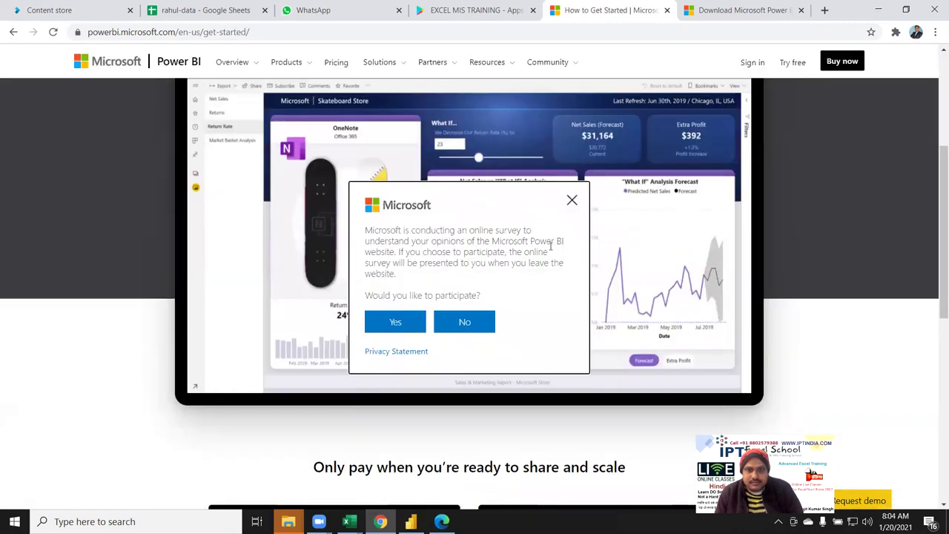
click(572, 200)
scroll(552, 243, down, 5)
scroll(552, 242, up, 5)
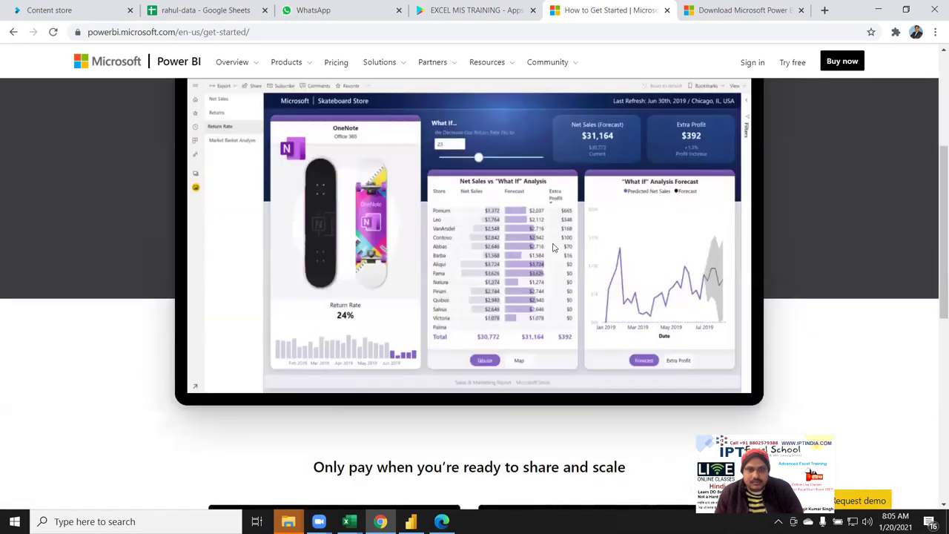
scroll(529, 236, up, 4)
click(478, 276)
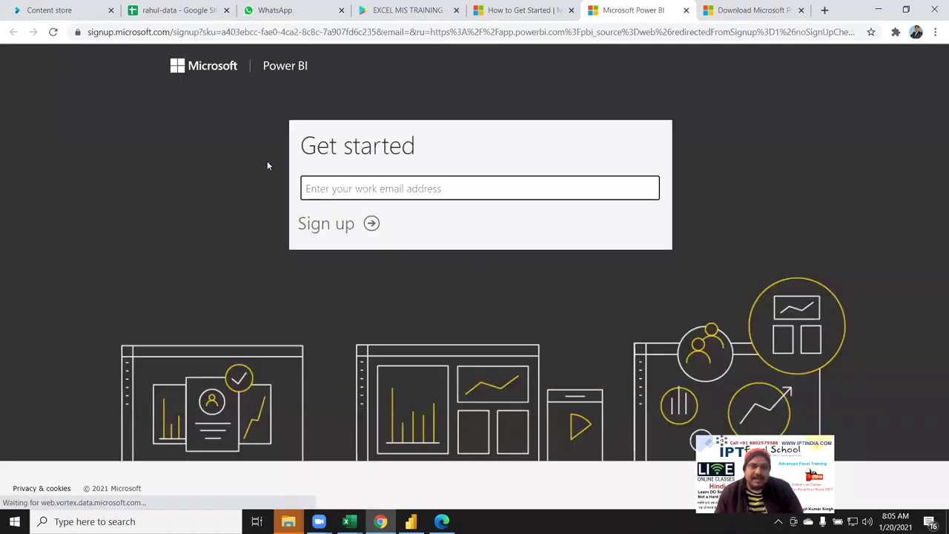
Submit an email for sign-up and dismiss the personal-email rejection error
click(365, 190)
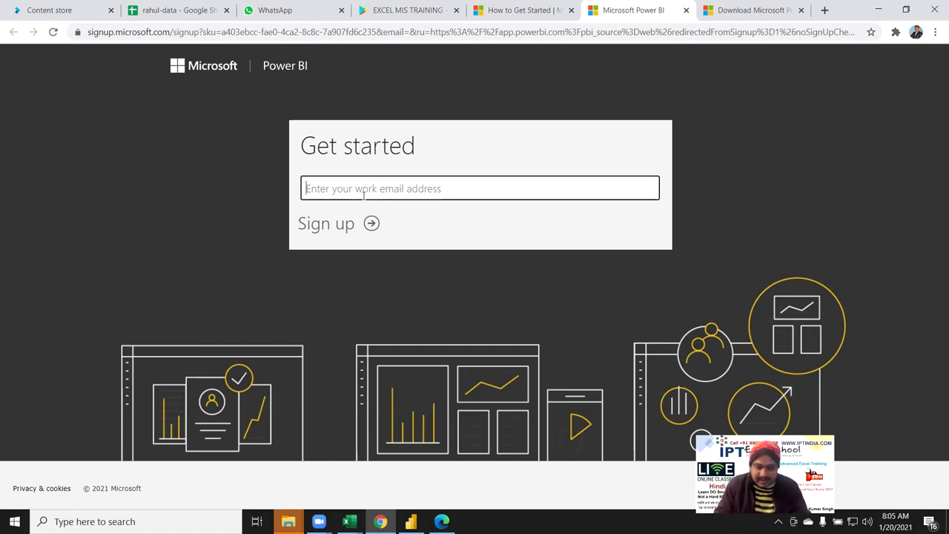
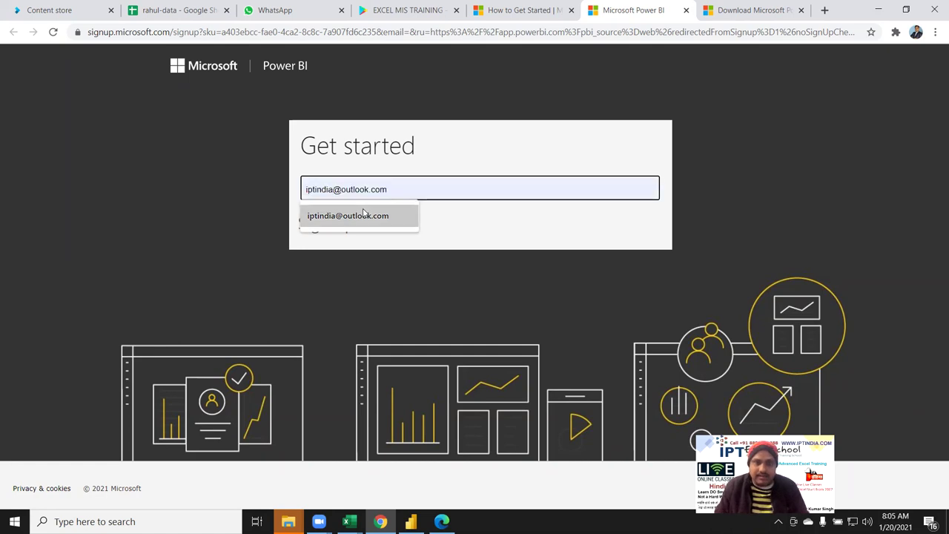
click(363, 215)
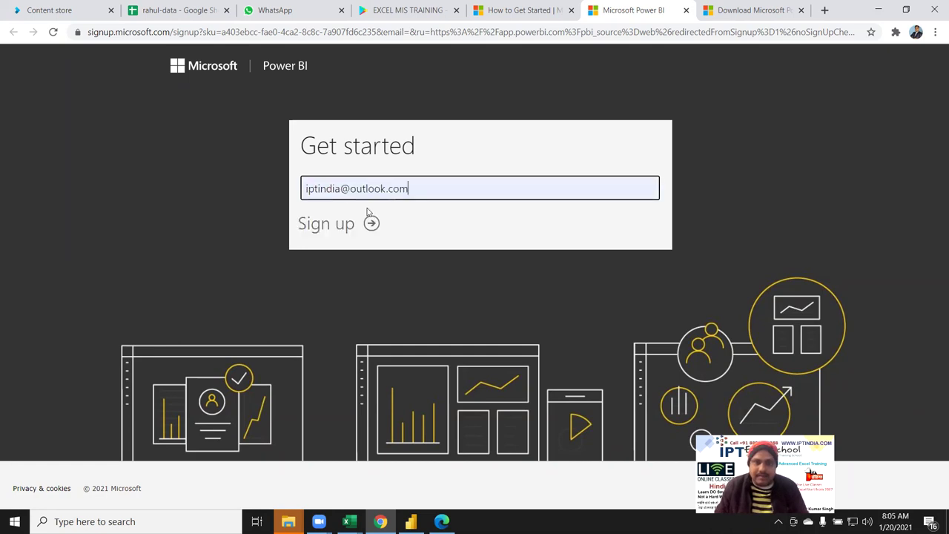
click(371, 221)
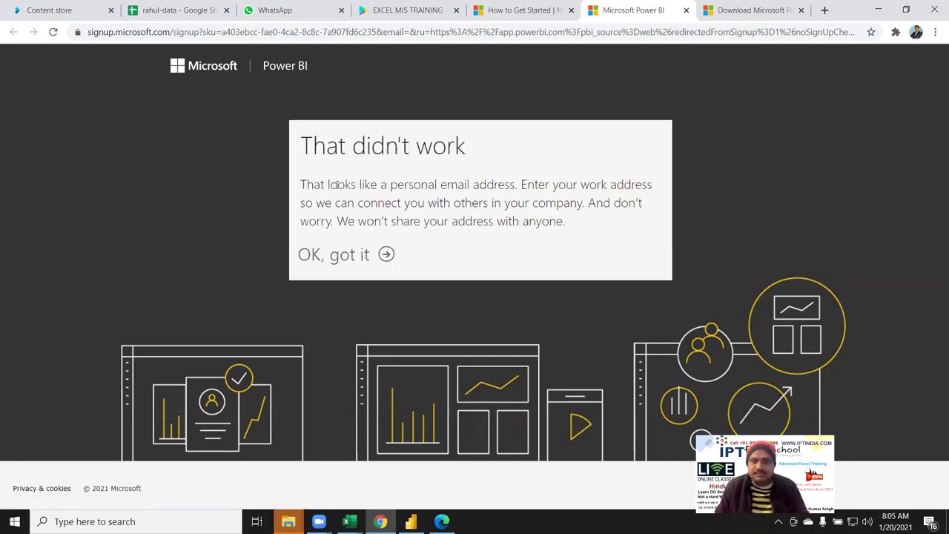
drag(337, 185, 505, 203)
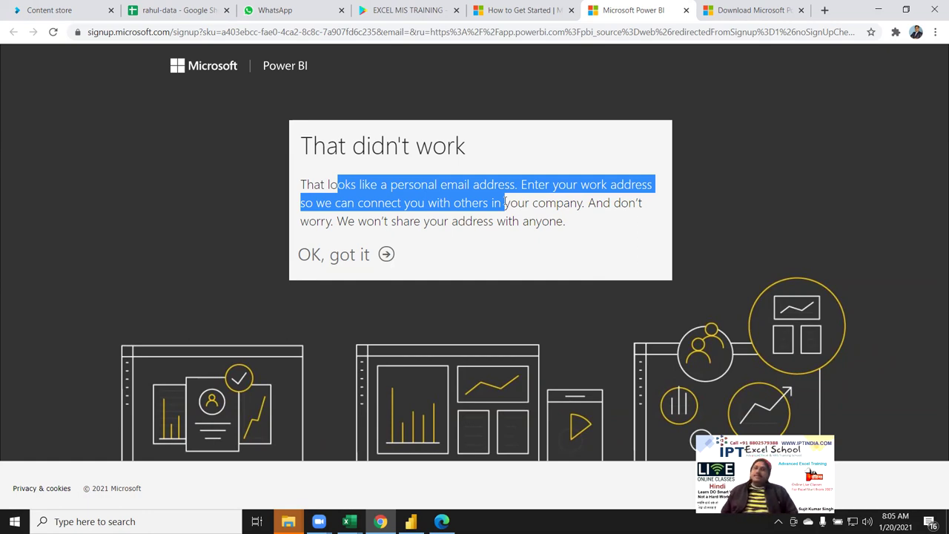
click(385, 255)
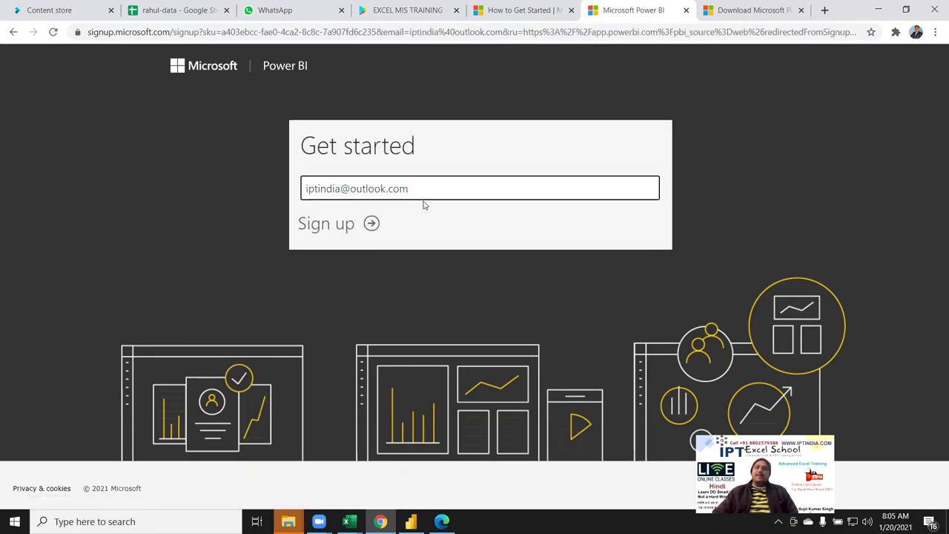
Clear the email field, go back, and close the sign-up and Download Center tabs
click(435, 192)
drag(435, 193, 228, 161)
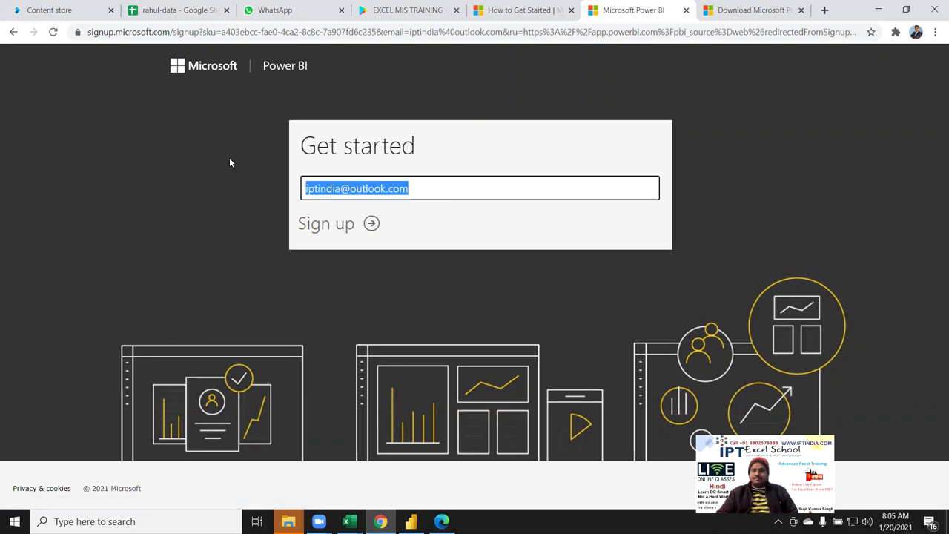
key(BackSpace)
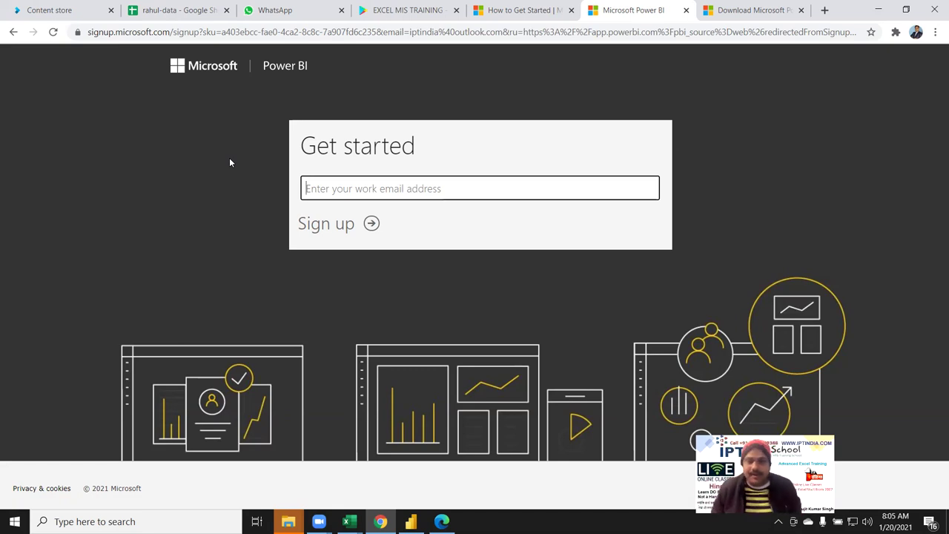
click(334, 194)
click(286, 168)
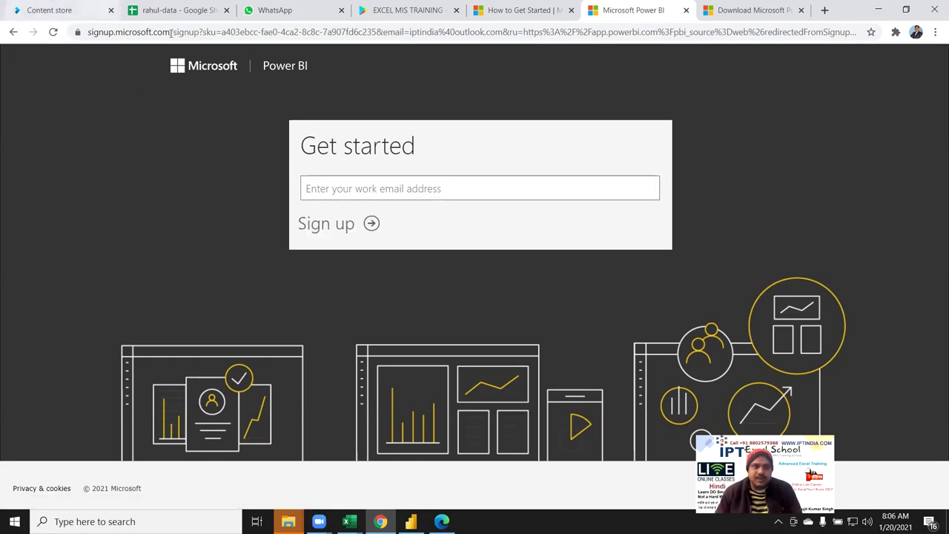
click(14, 32)
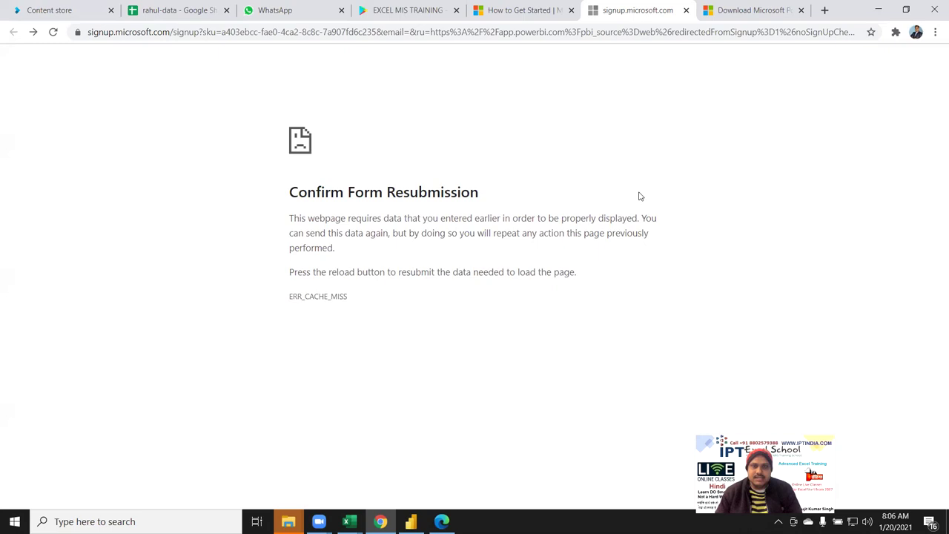
click(686, 10)
click(685, 11)
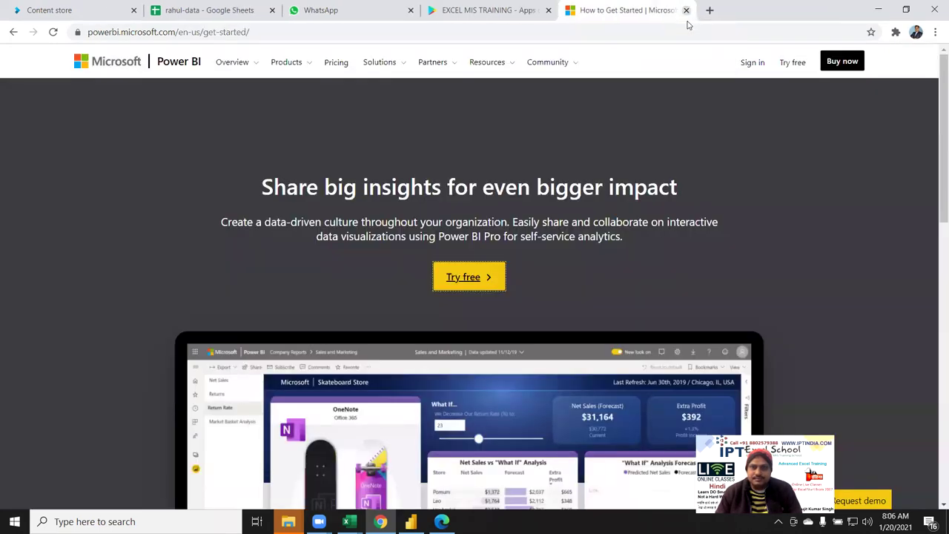
Sign in with the work account email and a password, then open password reset after rejection
click(751, 65)
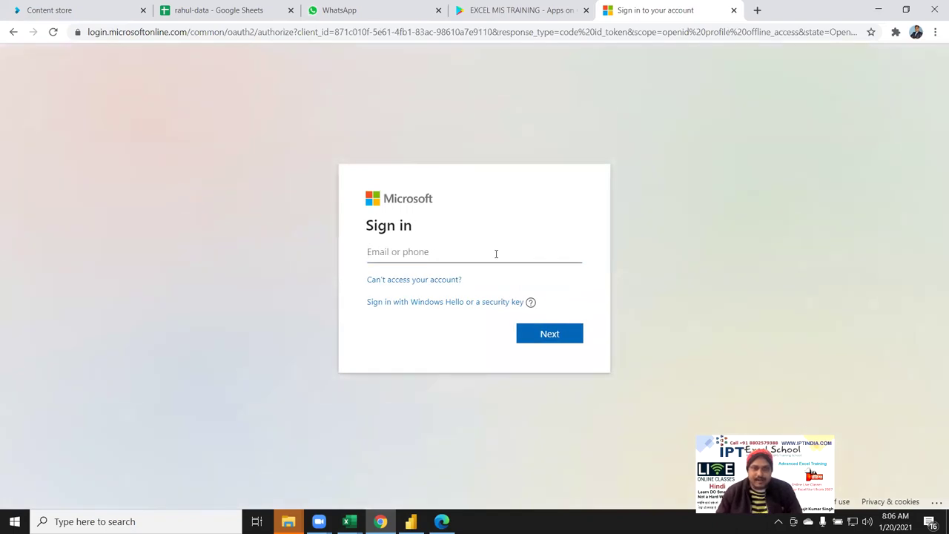
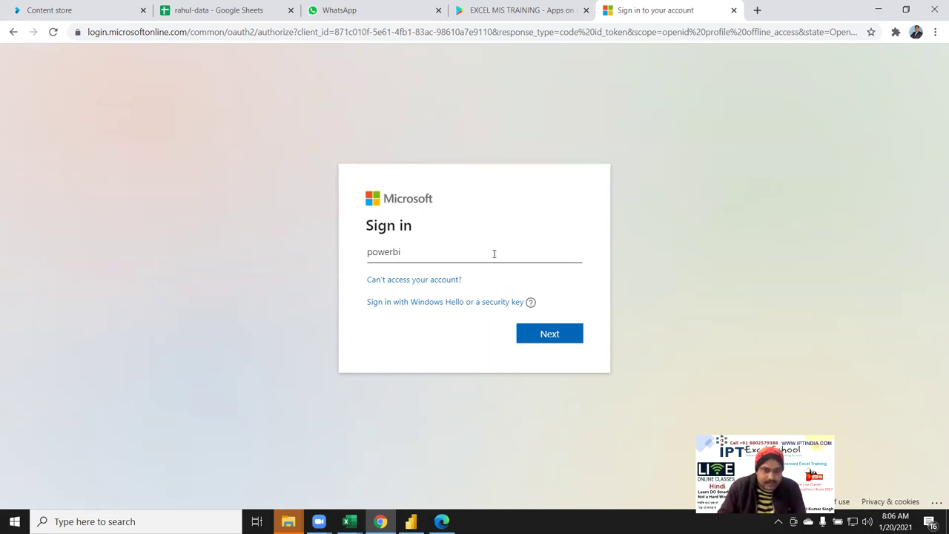
click(546, 333)
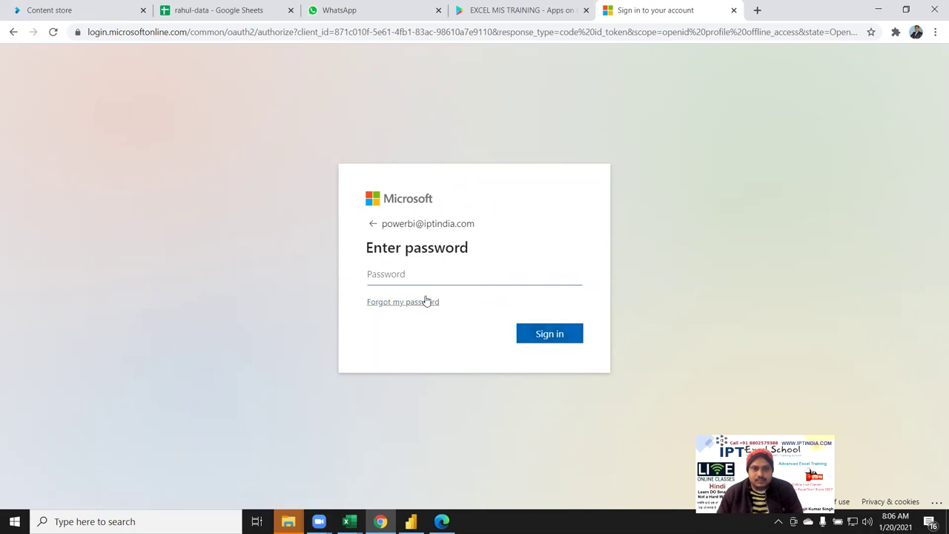
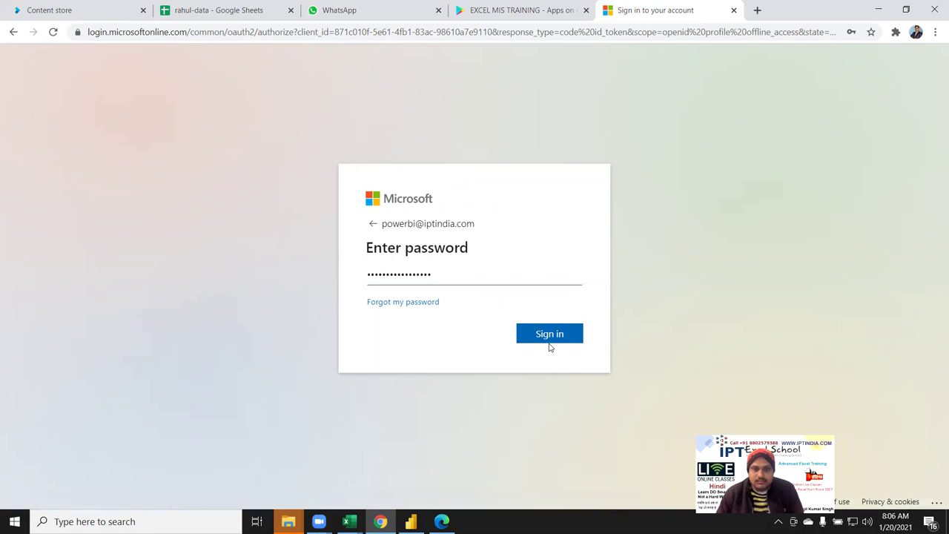
click(550, 334)
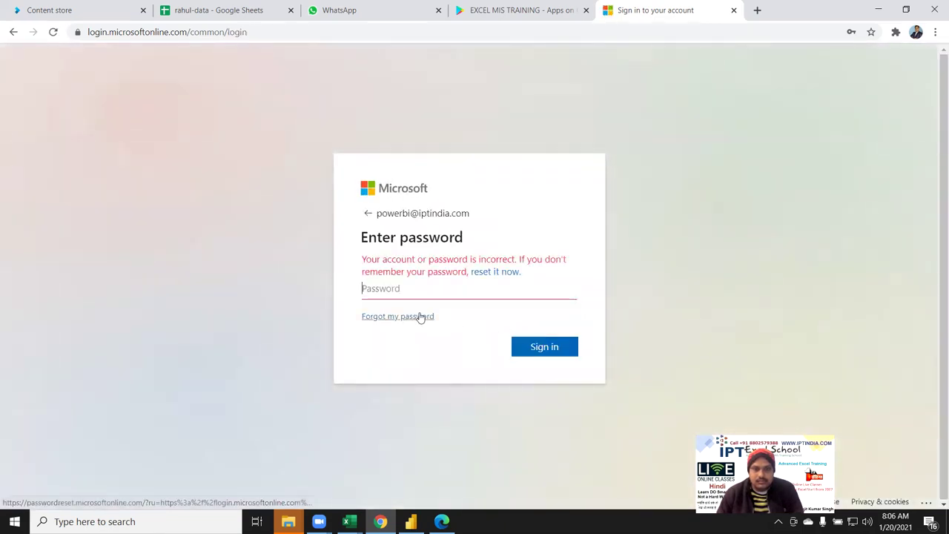
click(419, 316)
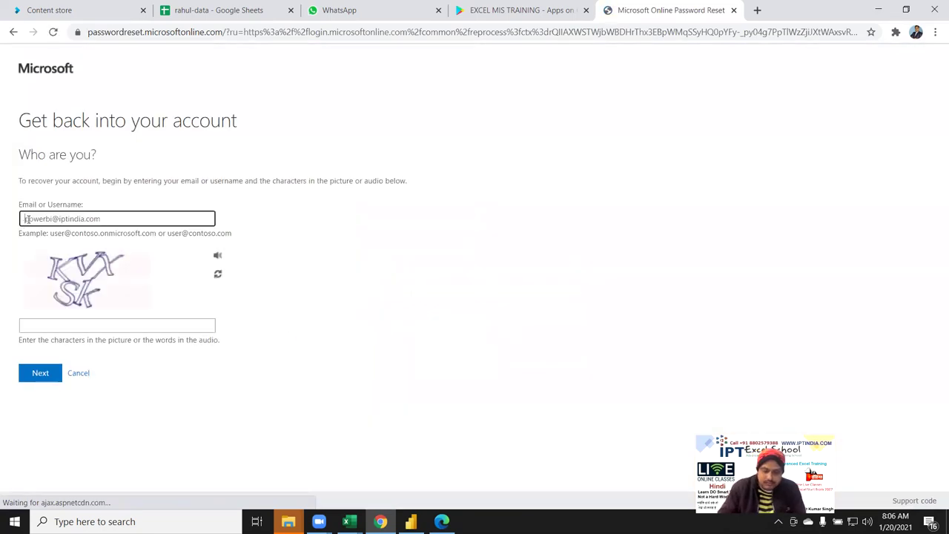
Correct the recovery email, enter then clear the captcha characters, and show the desktop
text(POWER)
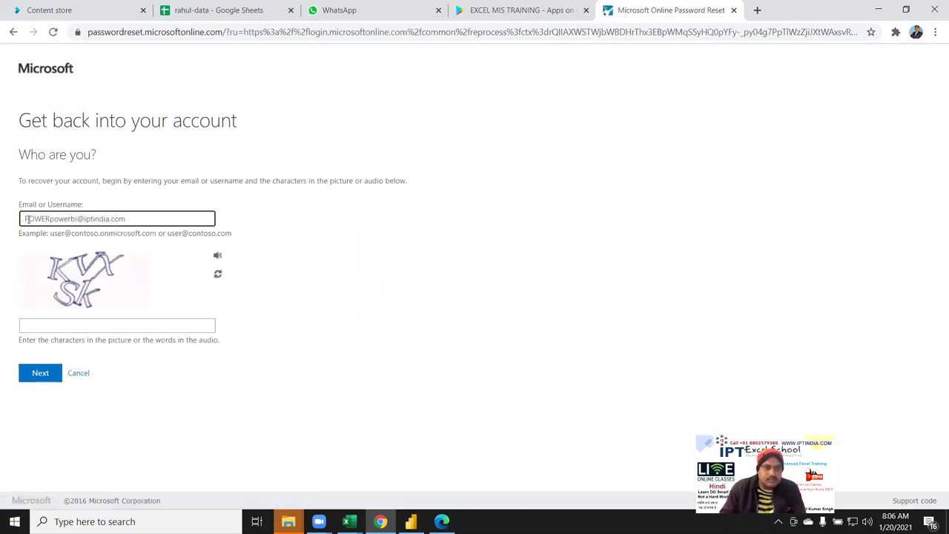
key(BackSpace)
key(BackSpace)
key(BackSpace)
key(BackSpace)
key(BackSpace)
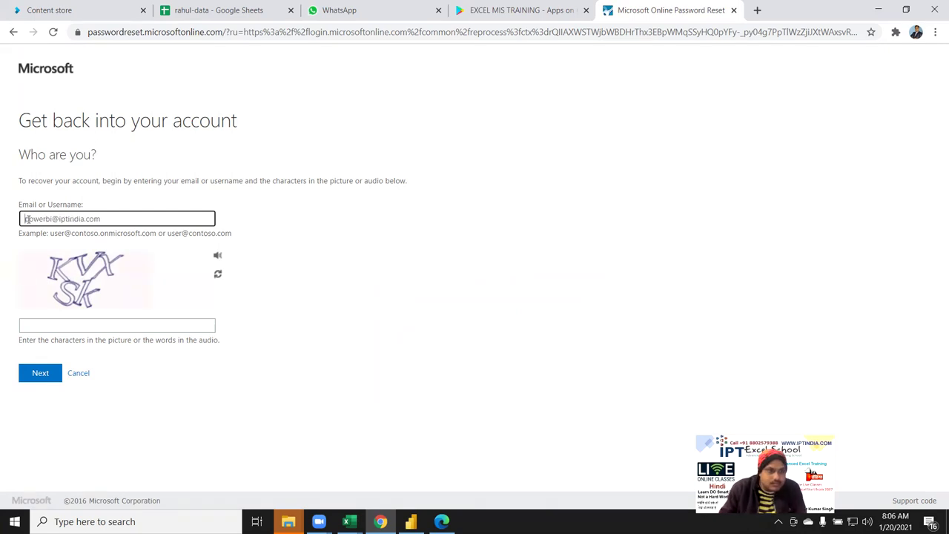
click(144, 324)
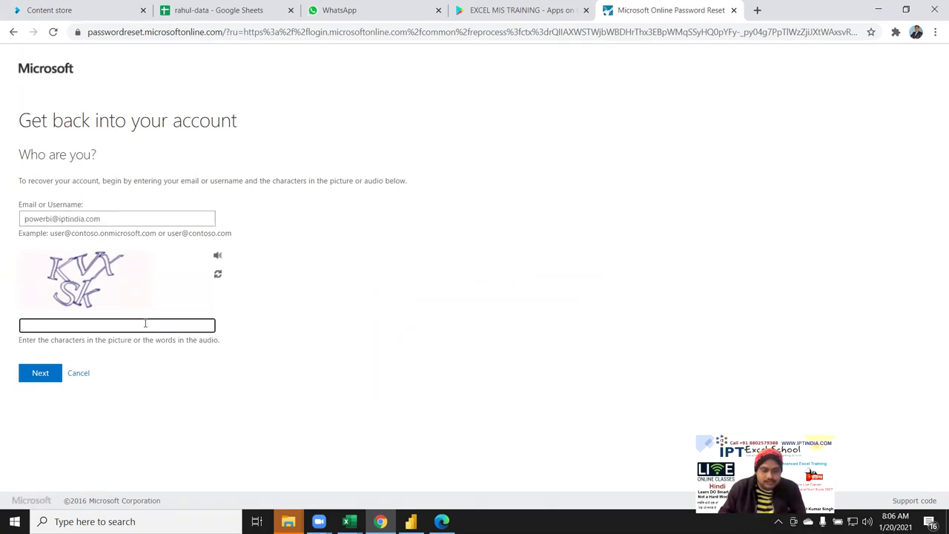
text(kvxs)
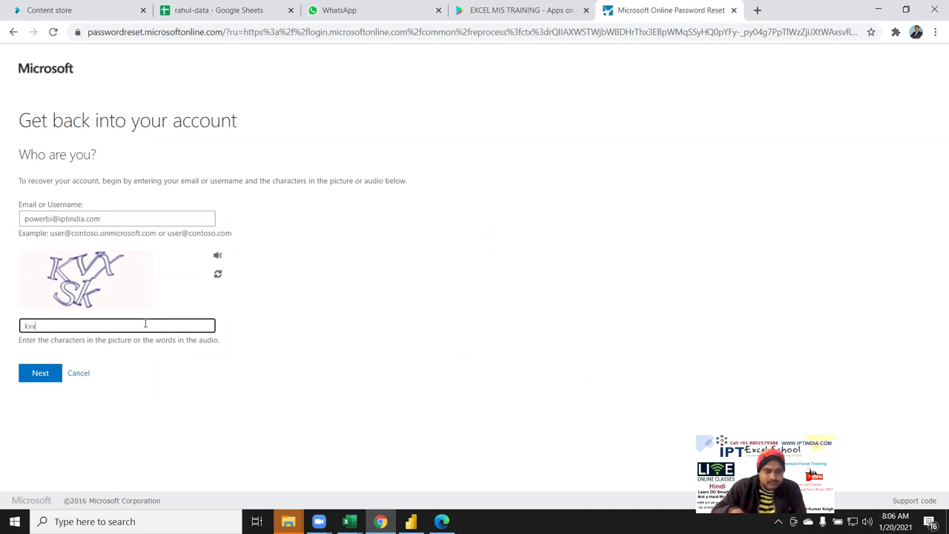
text(k)
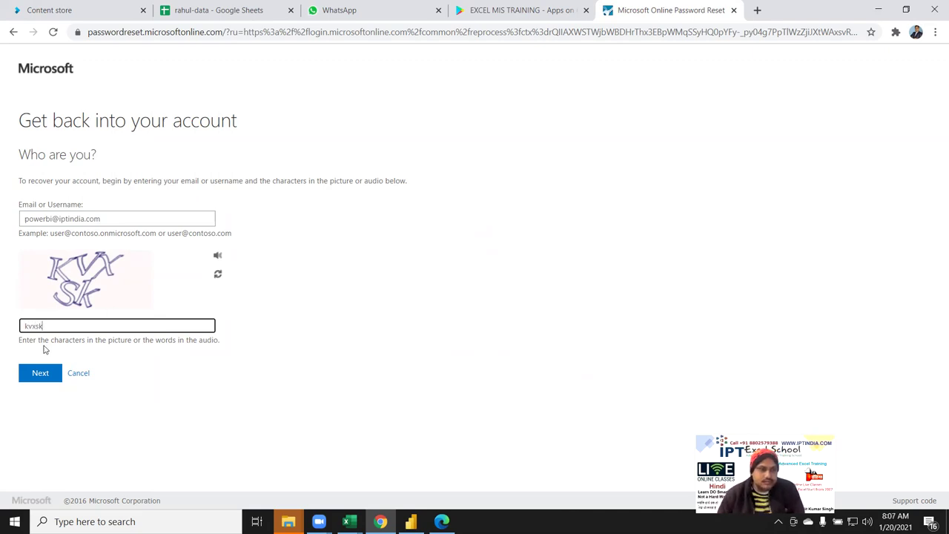
drag(49, 326, 2, 323)
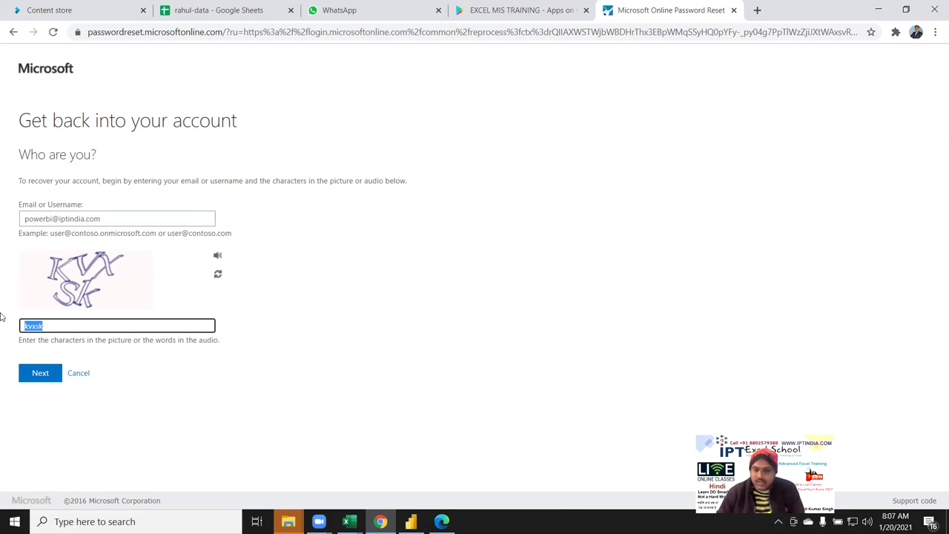
key(BackSpace)
text(k)
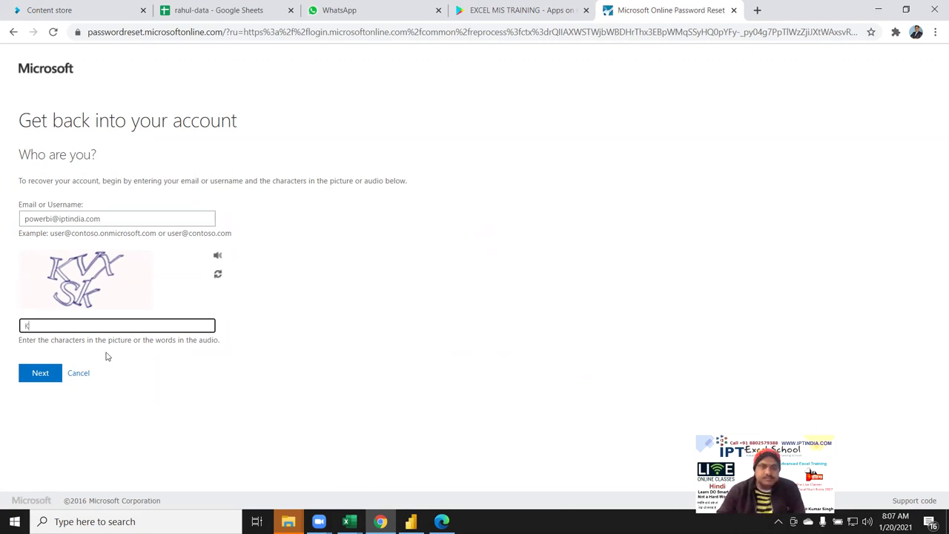
key(super+d)
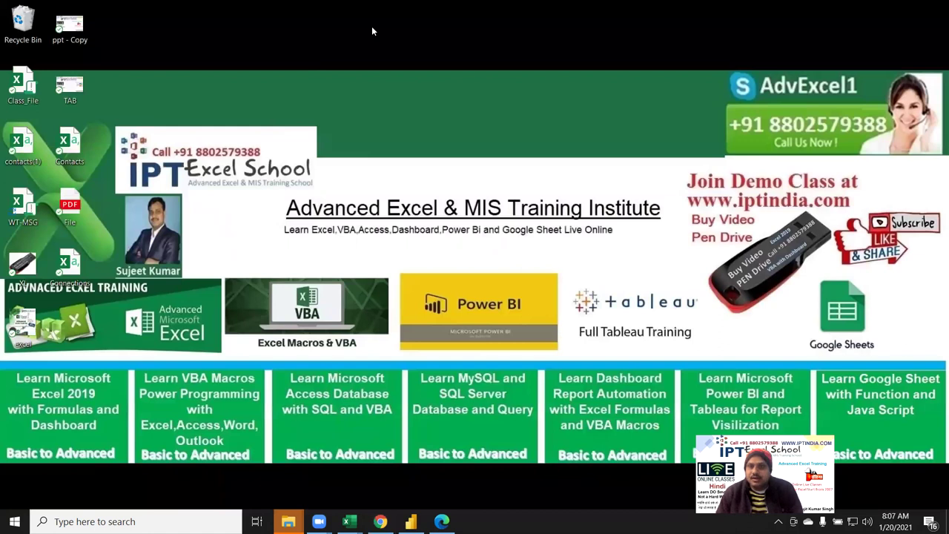